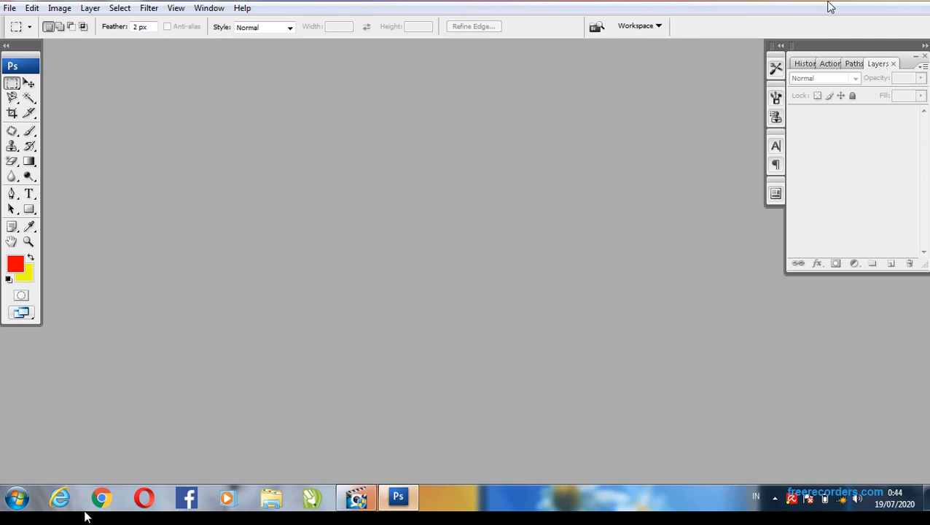
# Switch to Windows Explorer and browse to C:\Program Files\Adobe\Adobe Photoshop CS3\Samples.
pyautogui.press('super+d')
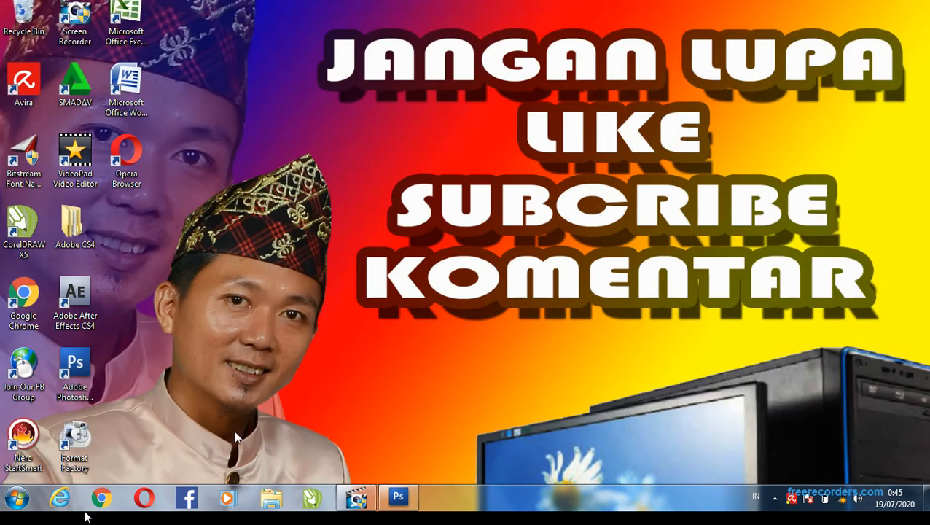
pyautogui.click(271, 498)
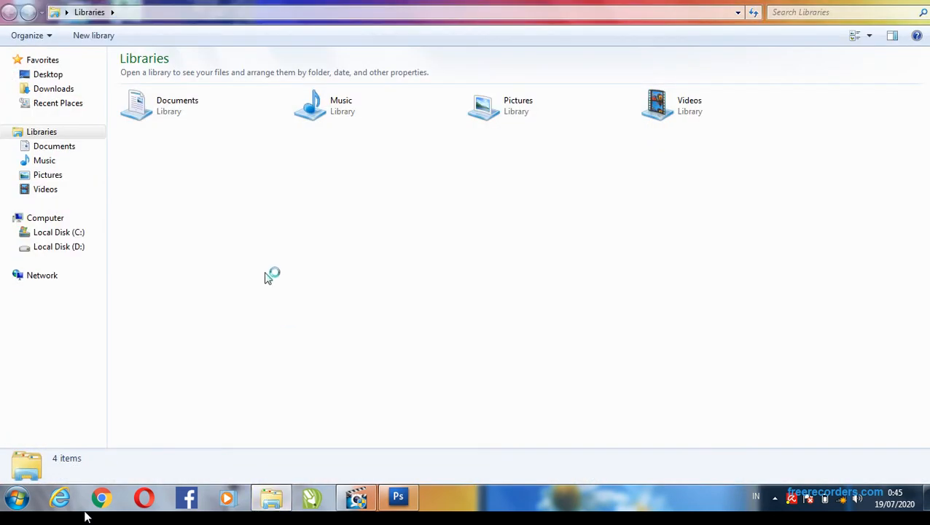
pyautogui.click(87, 235)
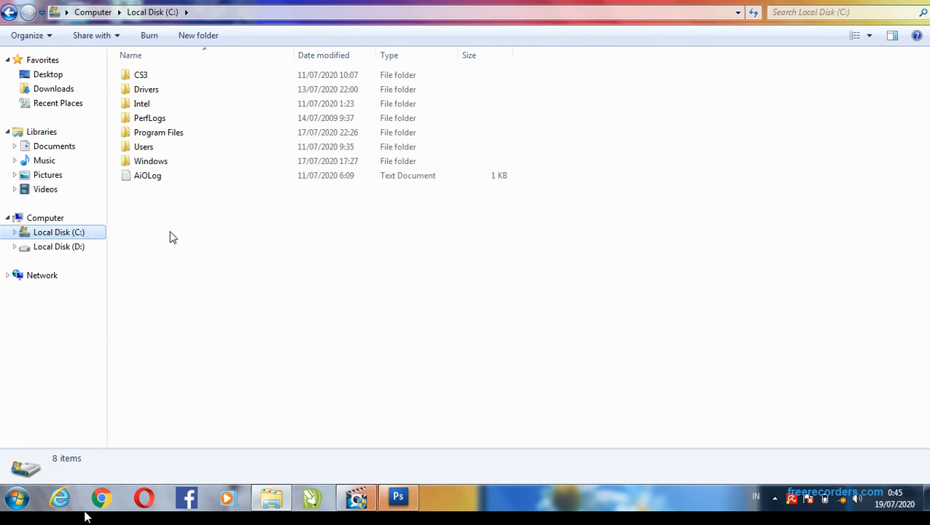
pyautogui.click(185, 136)
pyautogui.doubleClick(185, 142)
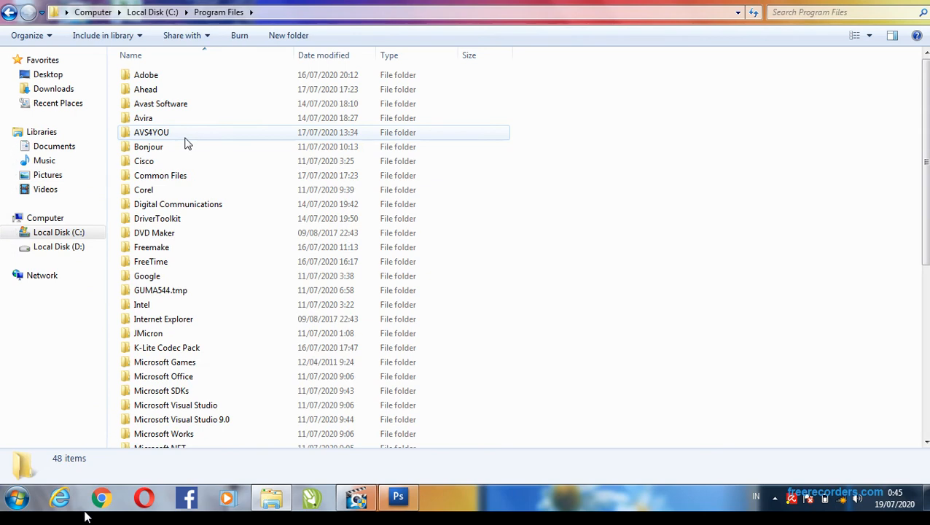
pyautogui.doubleClick(174, 78)
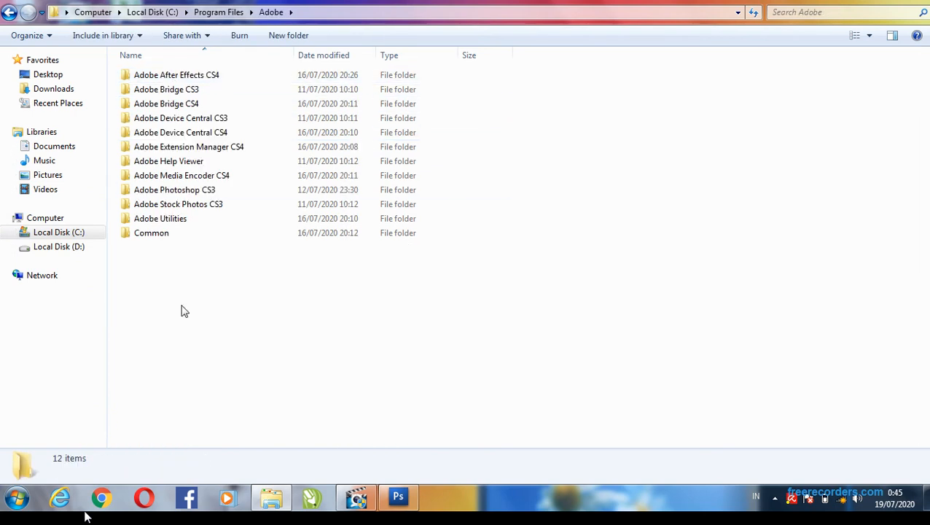
pyautogui.doubleClick(213, 191)
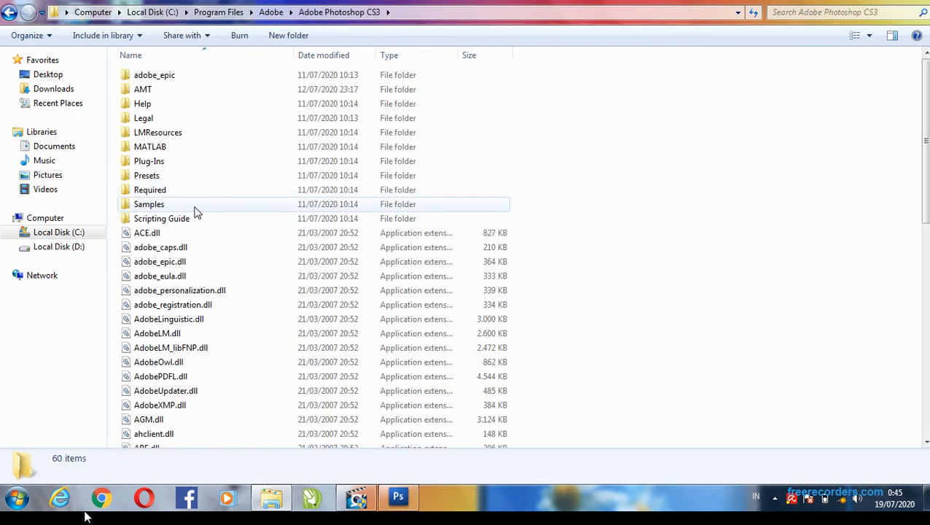
pyautogui.doubleClick(153, 204)
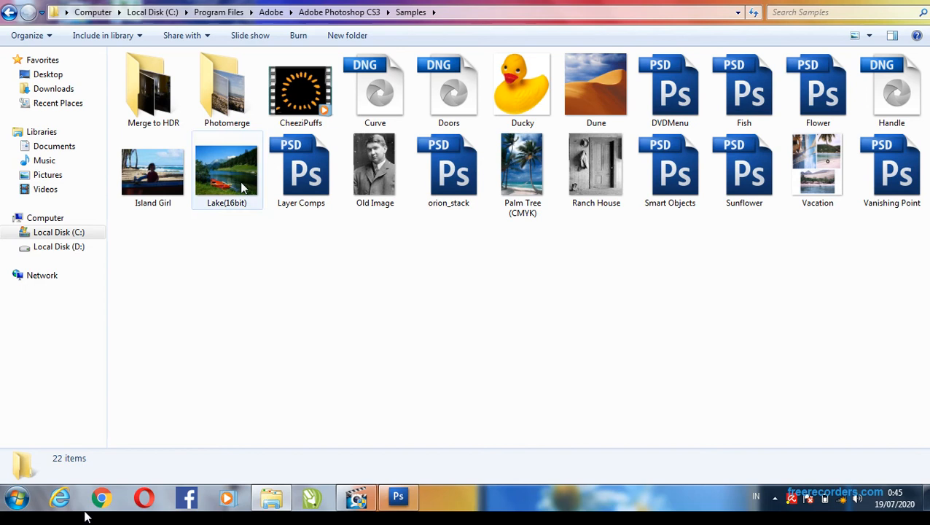
# View photos 1 to 4 from the Merge to HDR folder in Windows Photo Viewer and close the viewer.
pyautogui.doubleClick(166, 105)
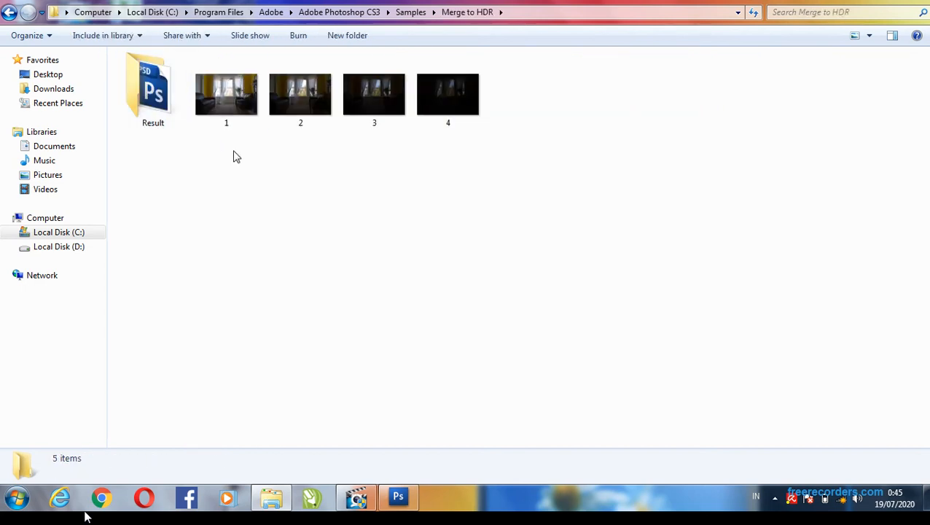
pyautogui.click(234, 116)
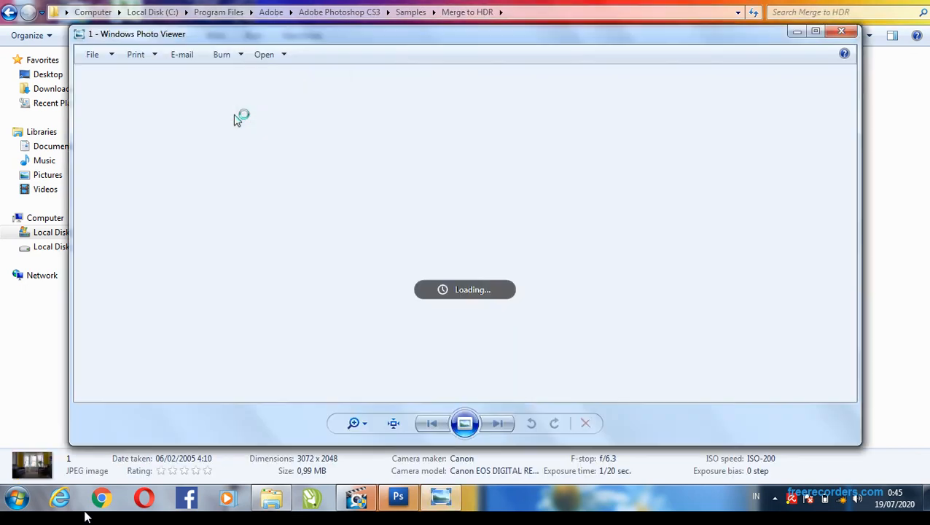
pyautogui.press('Right')
pyautogui.press('Right')
pyautogui.press('Right')
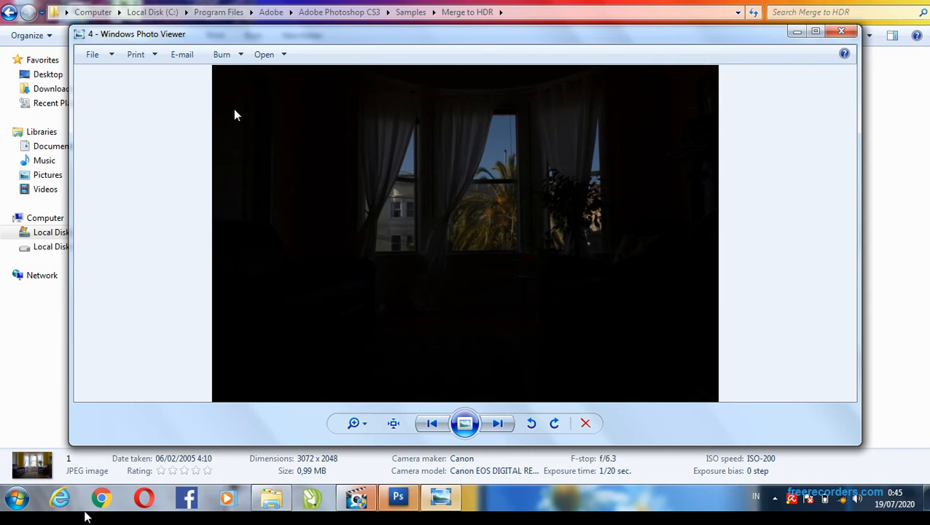
pyautogui.press('Left')
pyautogui.press('Left')
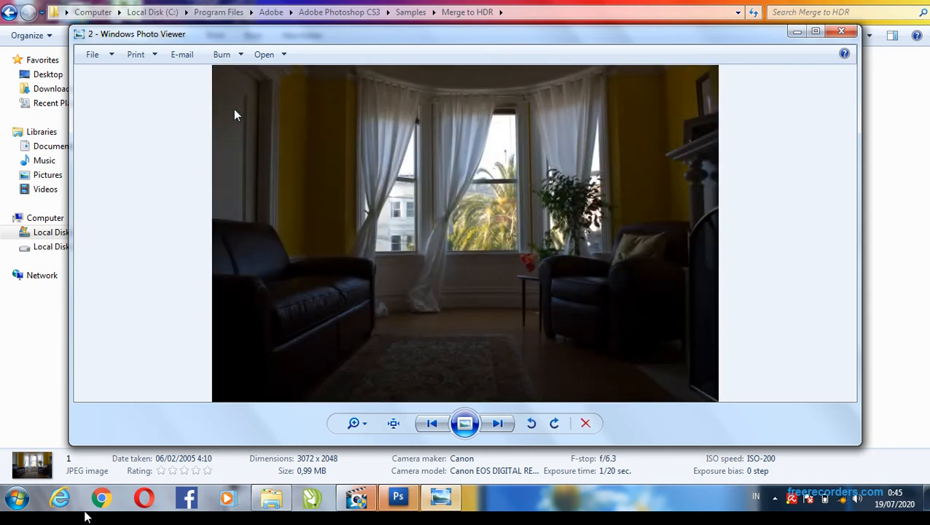
pyautogui.click(841, 31)
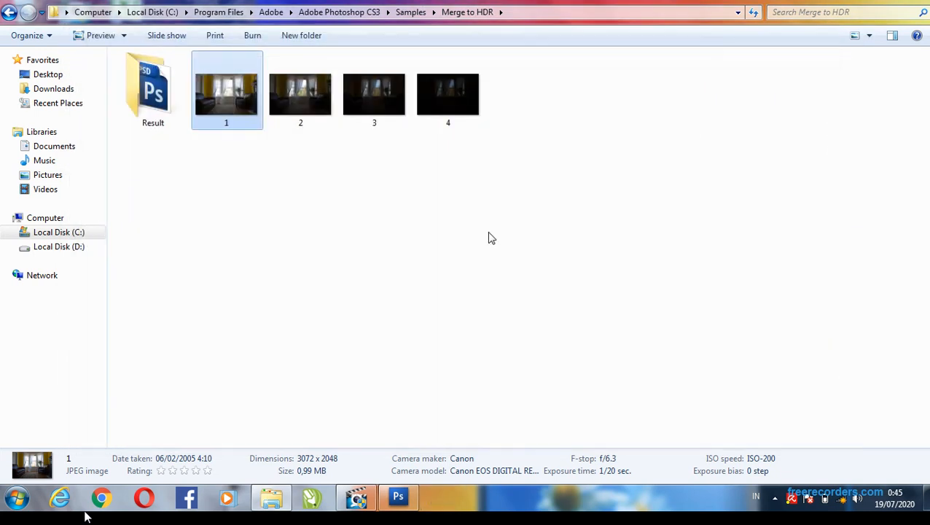
# Return to the Samples folder and switch back to Photoshop.
pyautogui.click(478, 243)
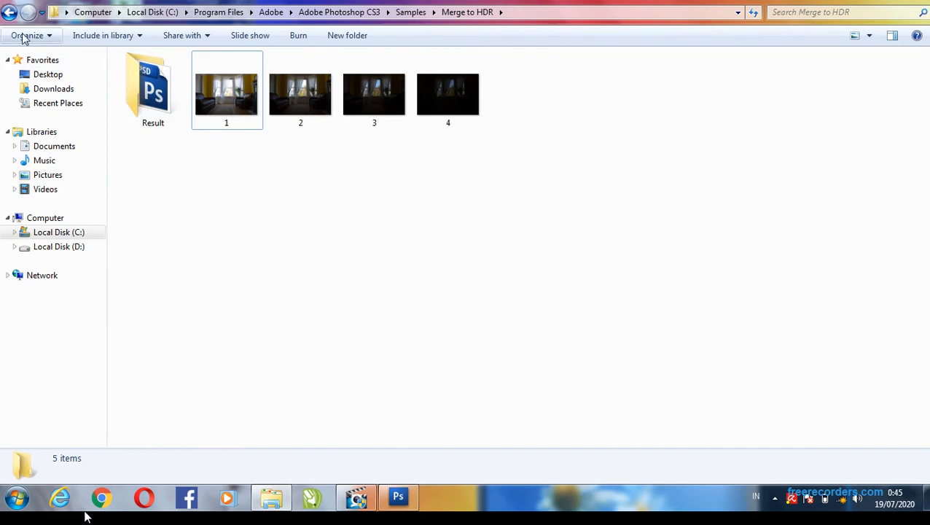
pyautogui.click(10, 13)
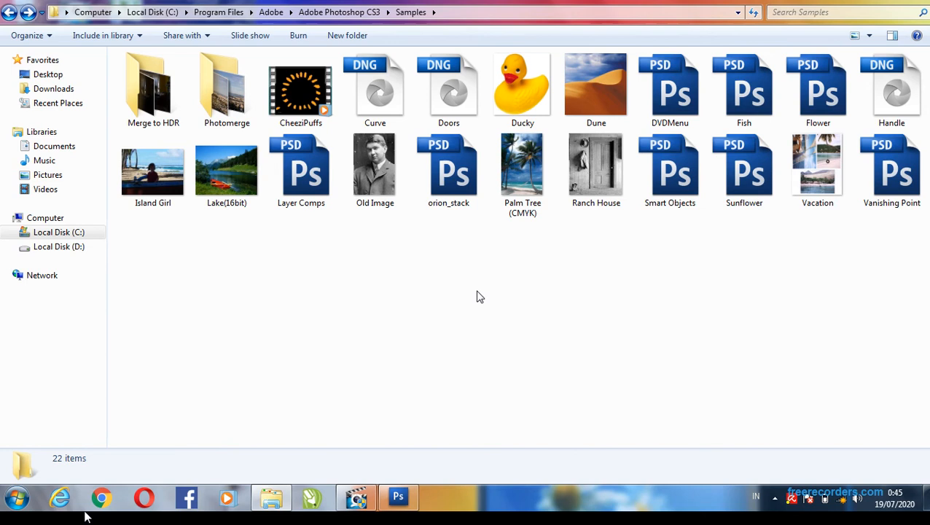
pyautogui.click(401, 497)
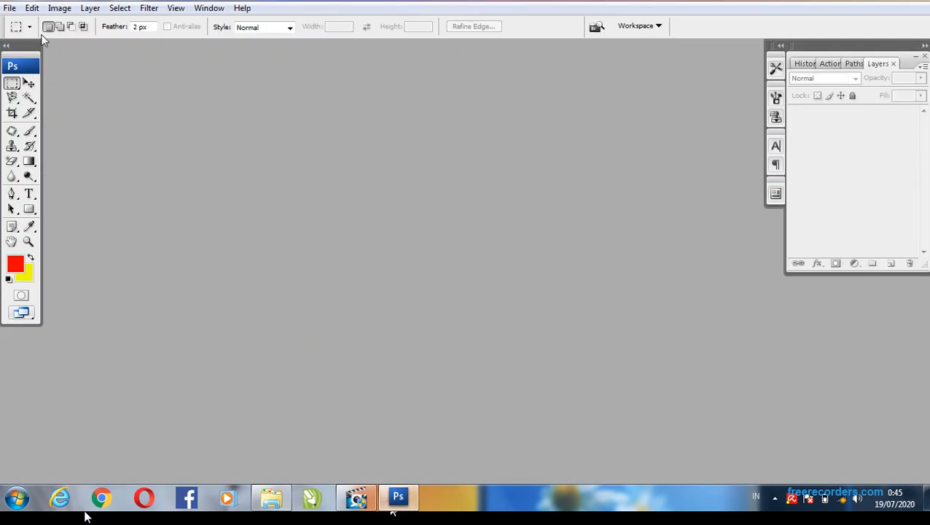
pyautogui.click(10, 8)
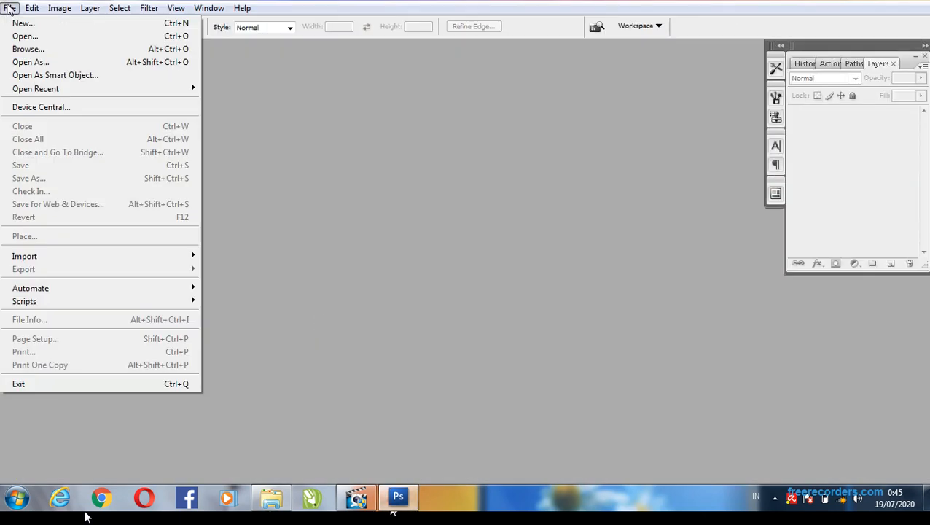
pyautogui.click(44, 36)
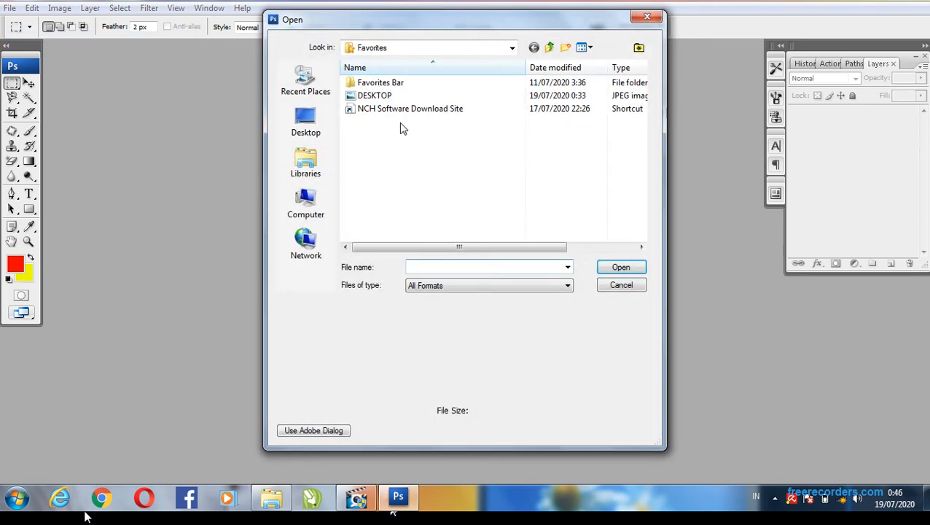
pyautogui.click(305, 206)
pyautogui.doubleClick(425, 88)
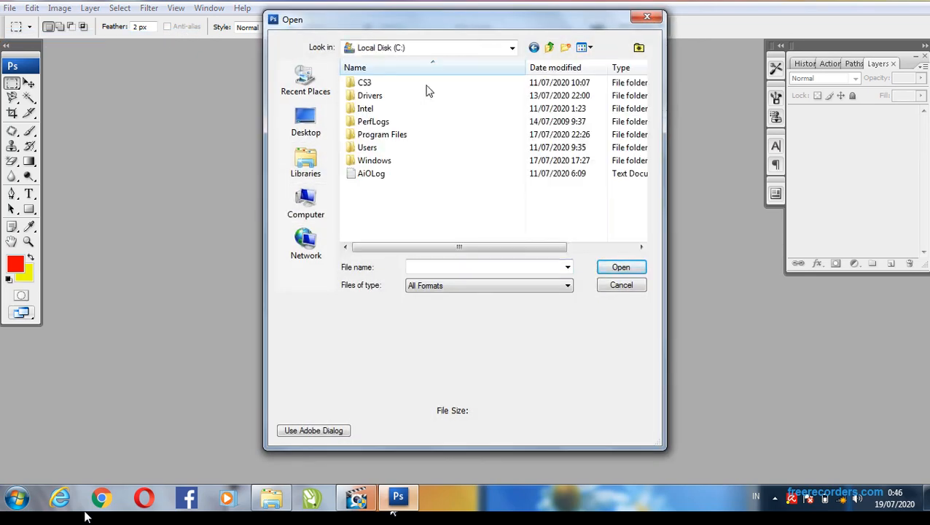
pyautogui.click(609, 286)
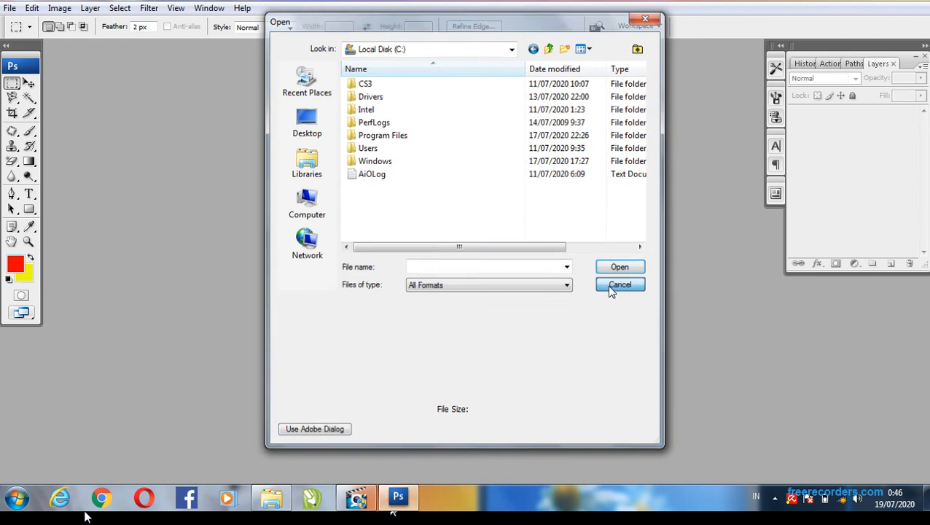
# Start opening an image and browse to the Samples folder of Adobe Photoshop CS3 on Local Disk (C:).
pyautogui.doubleClick(385, 161)
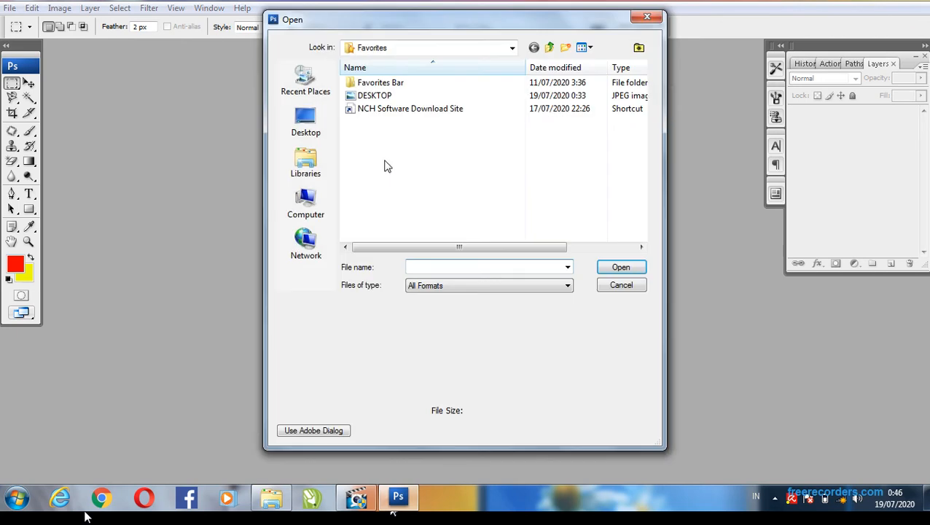
pyautogui.click(330, 195)
pyautogui.doubleClick(419, 98)
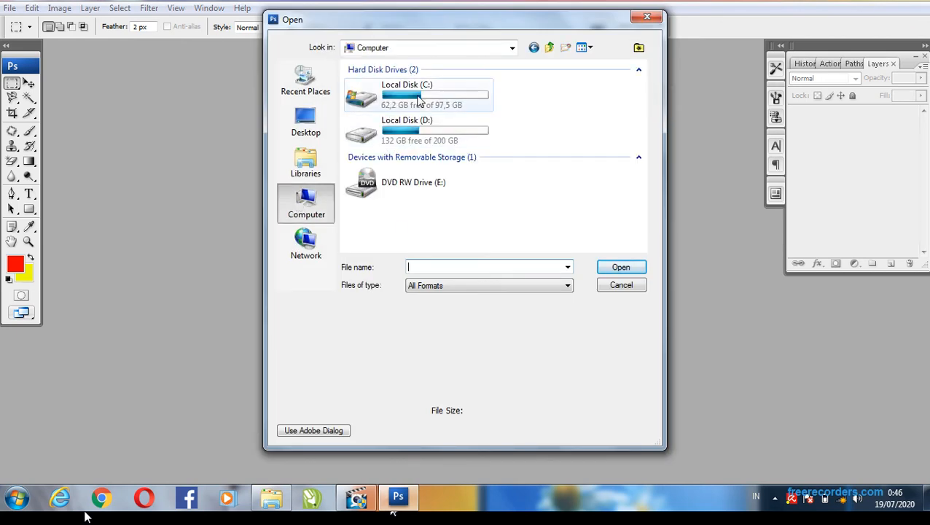
pyautogui.doubleClick(372, 135)
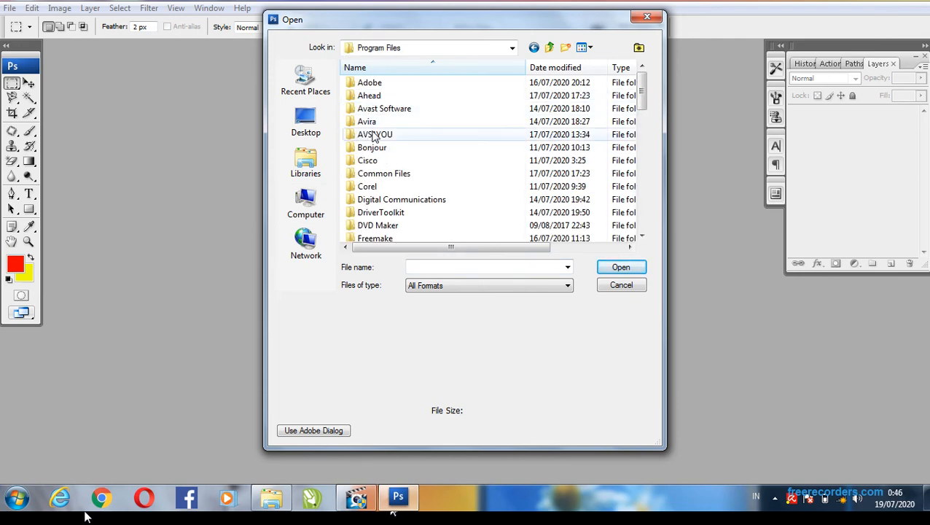
pyautogui.doubleClick(375, 83)
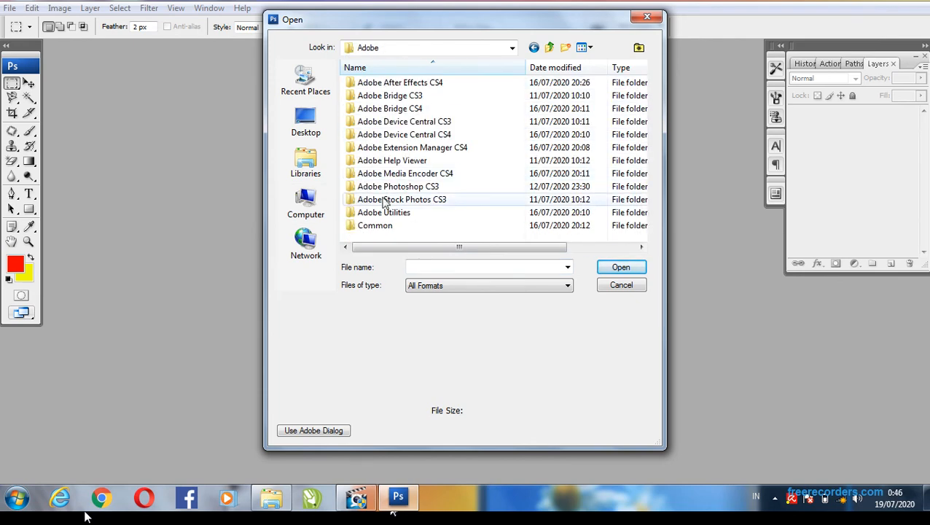
pyautogui.doubleClick(400, 187)
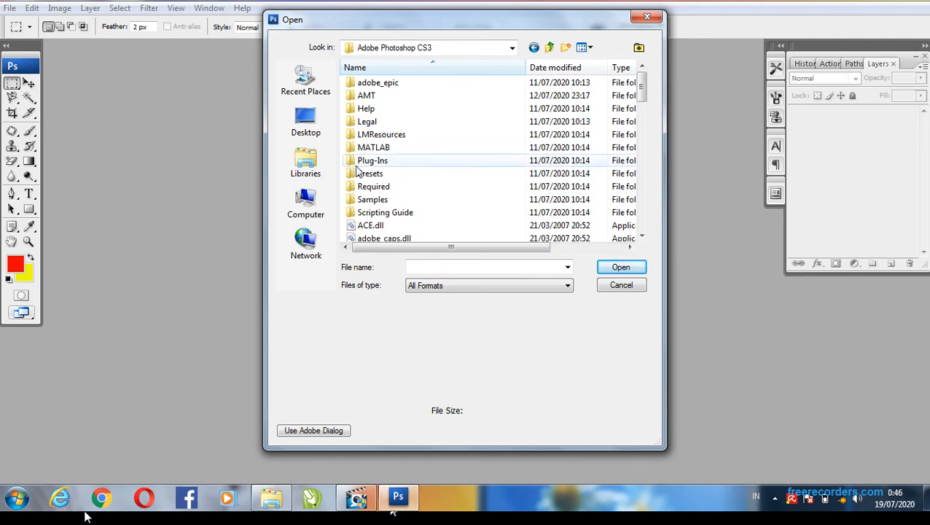
pyautogui.doubleClick(371, 201)
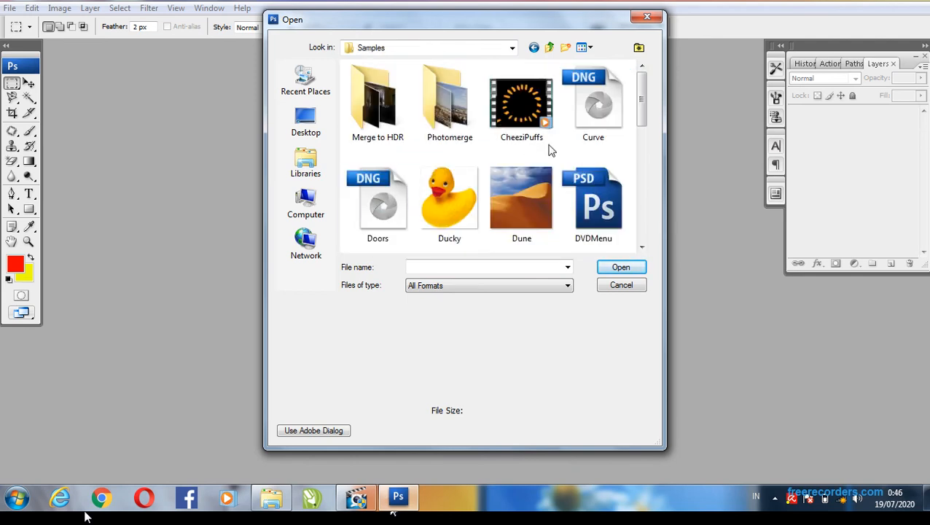
# Preview the DVDMenu, Flower, Fish and Old Image samples, and open the Island Girl photo.
pyautogui.click(605, 180)
pyautogui.moveTo(645, 117); pyautogui.dragTo(644, 155)
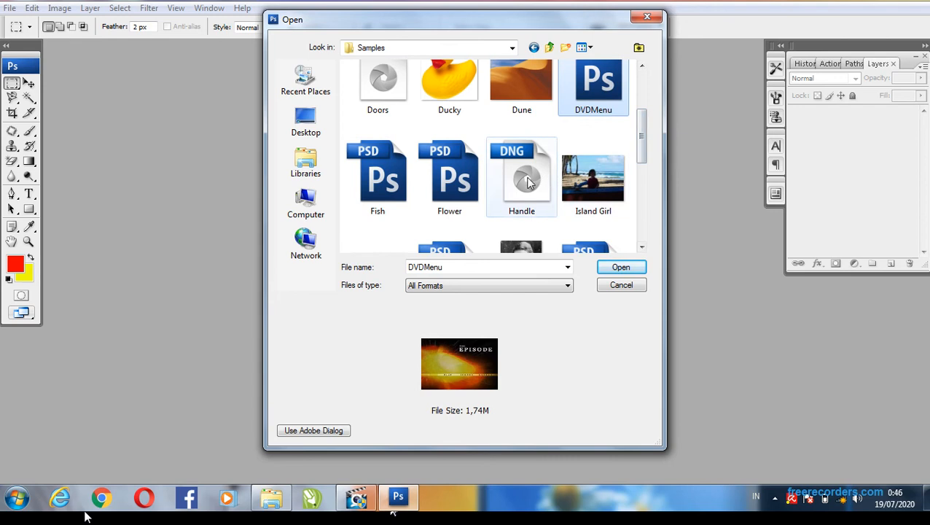
pyautogui.click(446, 185)
pyautogui.click(403, 189)
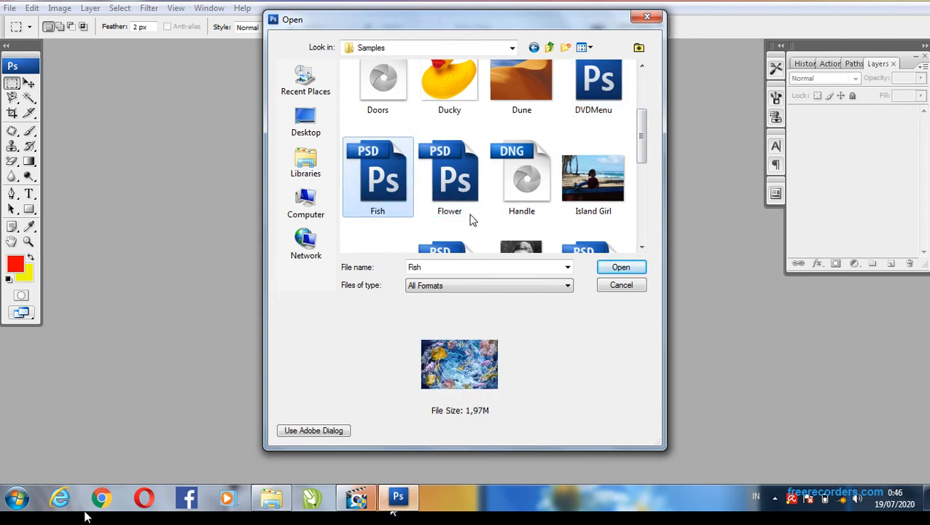
pyautogui.moveTo(647, 139); pyautogui.dragTo(646, 162)
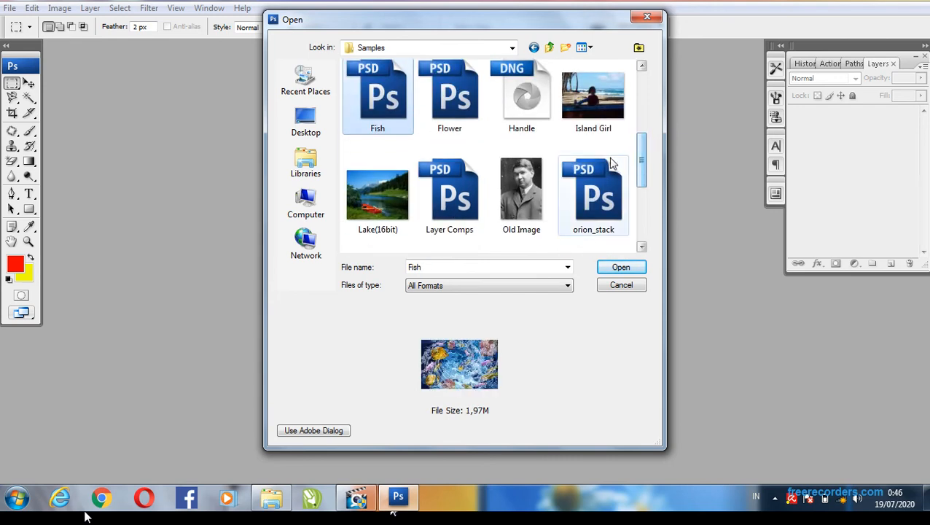
pyautogui.click(535, 188)
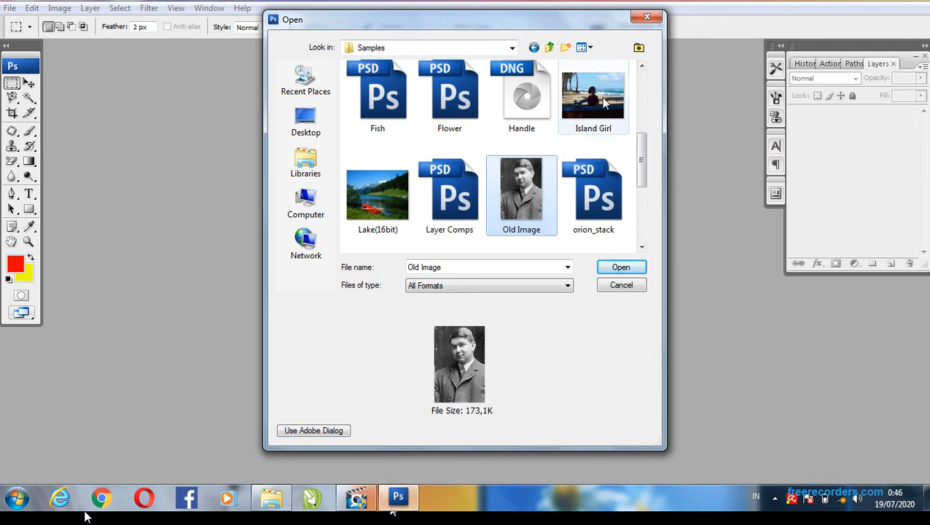
pyautogui.moveTo(604, 103)
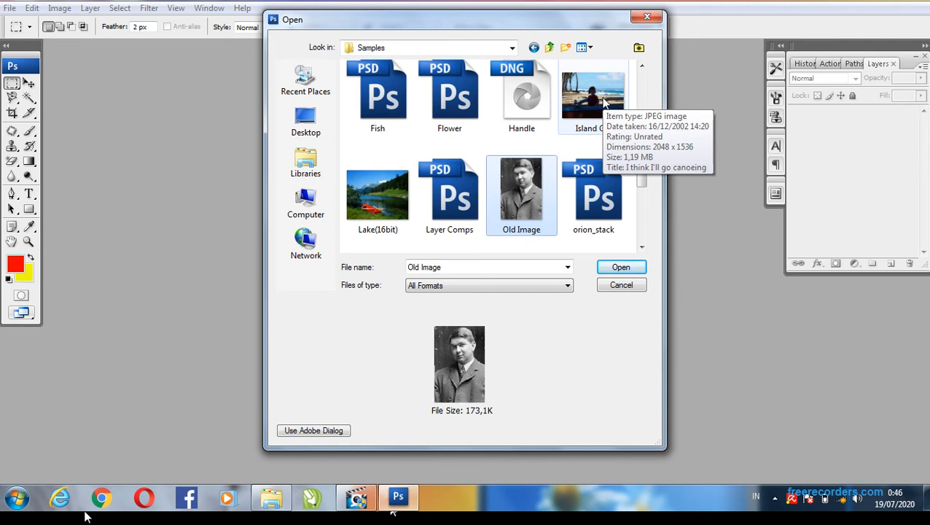
pyautogui.doubleClick(603, 104)
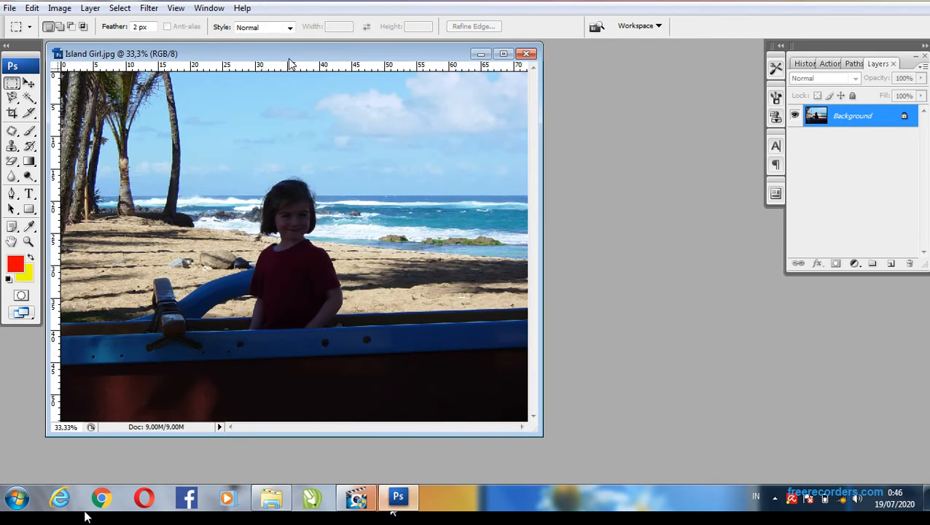
# Maximize the Island Girl document window and activate the Move tool.
pyautogui.doubleClick(288, 57)
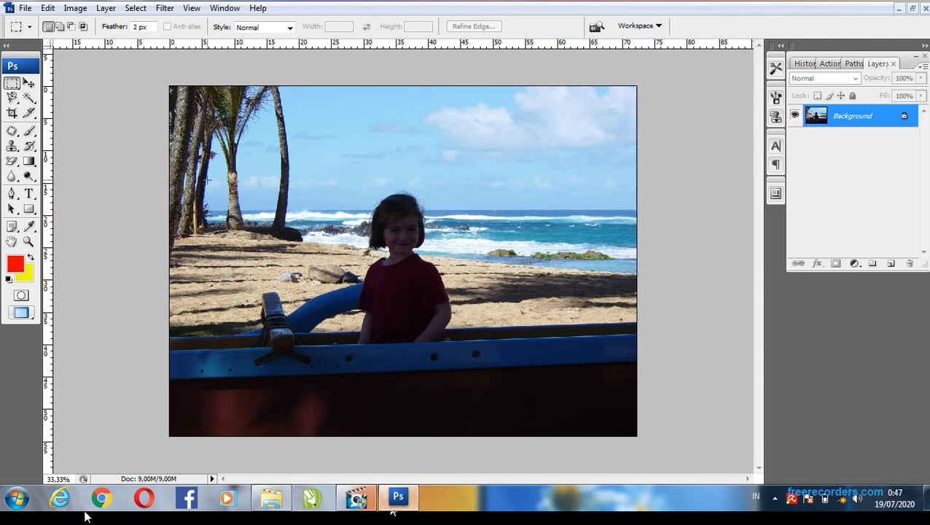
pyautogui.click(29, 84)
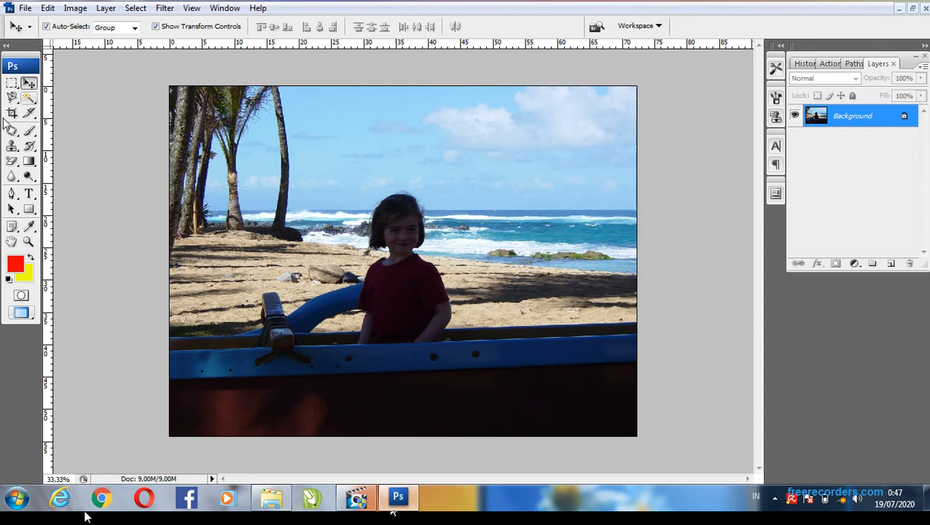
pyautogui.click(11, 86)
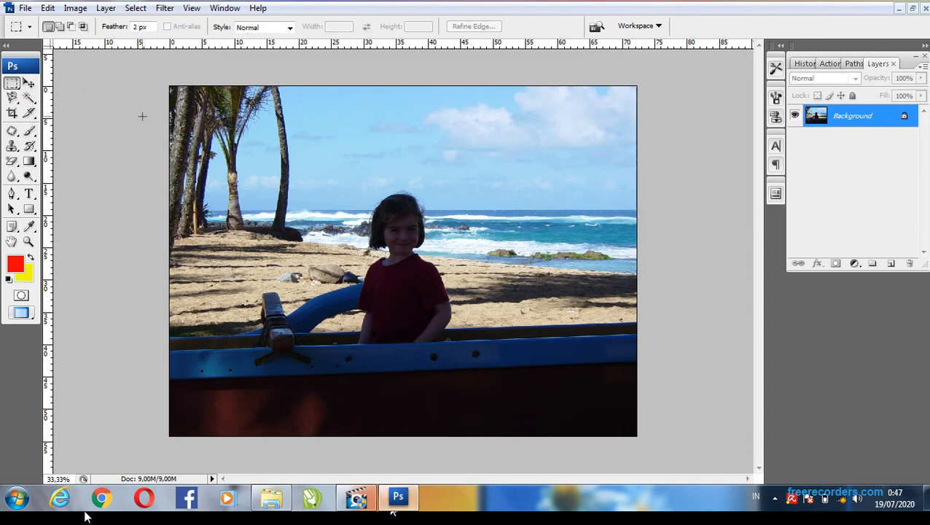
pyautogui.press('v')
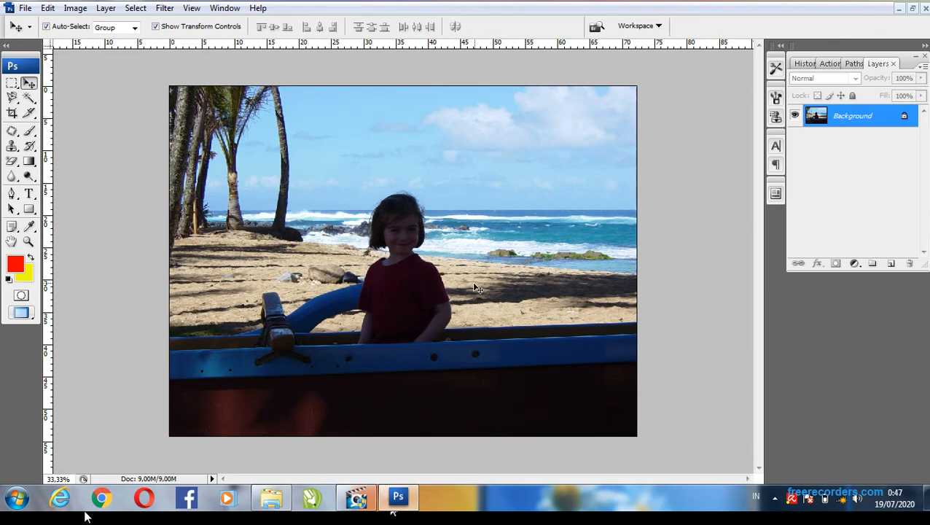
# Try a Levels adjustment on the photo with RGB input levels 12, 1,63 and 165, and cancel it.
pyautogui.click(67, 9)
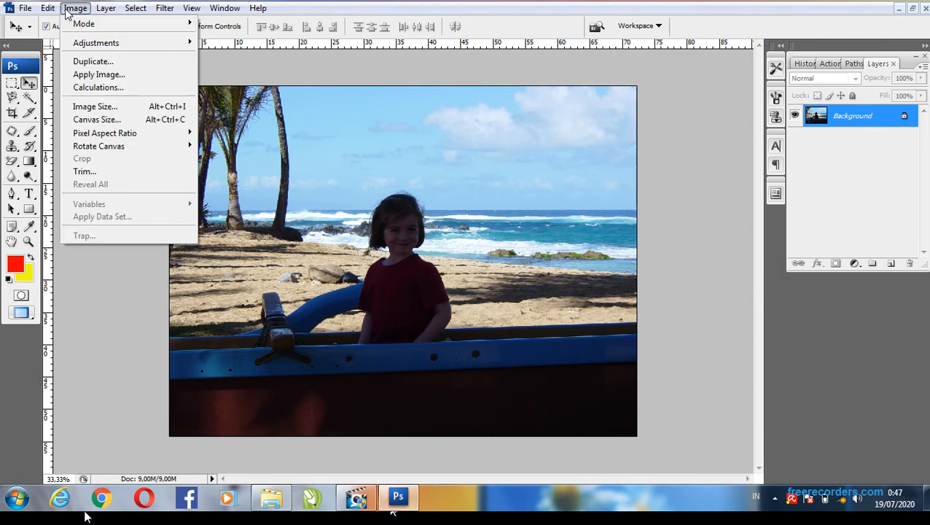
pyautogui.moveTo(87, 45)
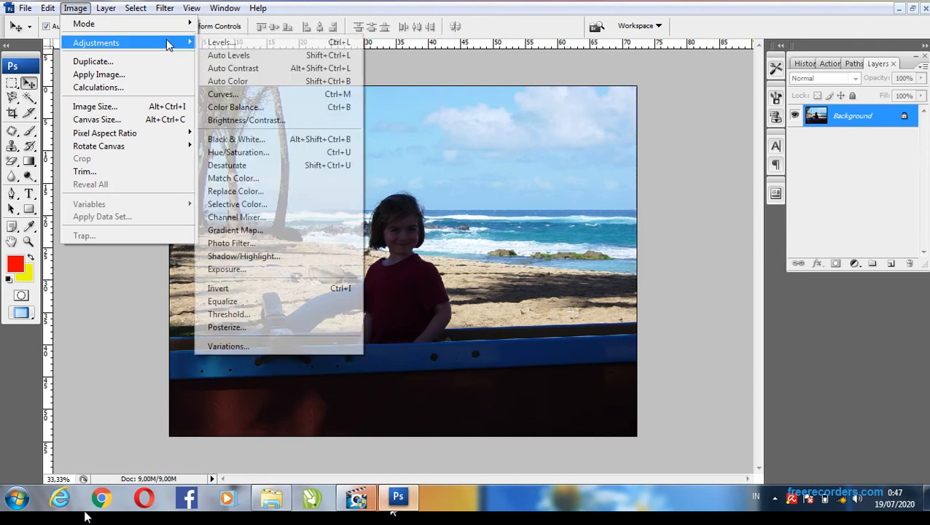
pyautogui.click(213, 47)
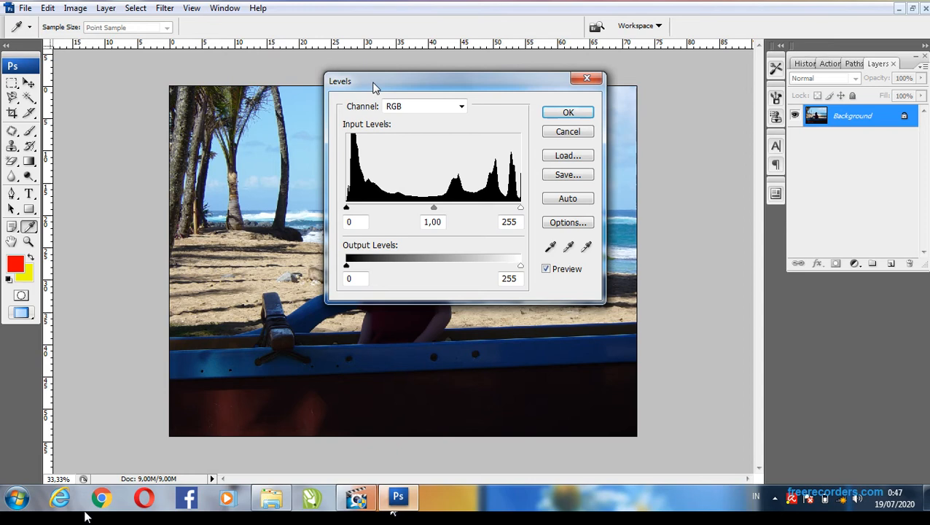
pyautogui.moveTo(406, 88); pyautogui.dragTo(615, 68)
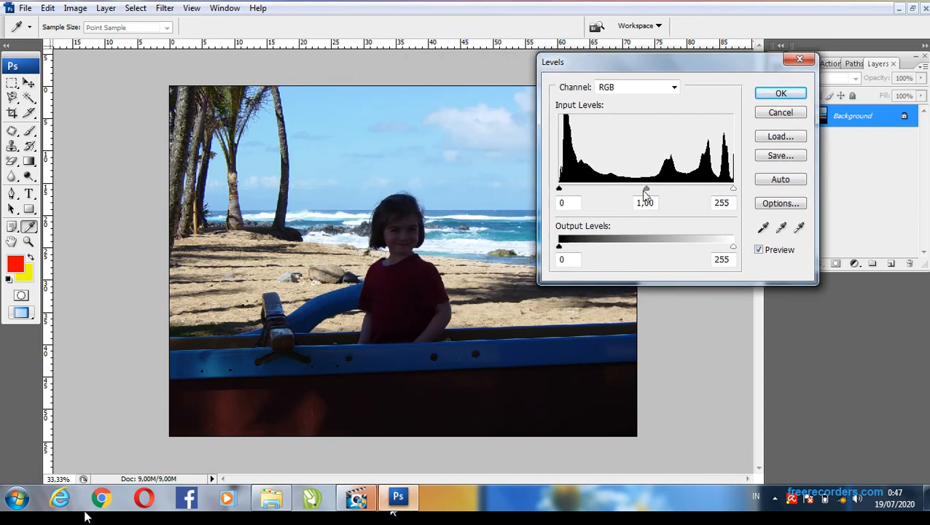
pyautogui.moveTo(646, 189); pyautogui.dragTo(615, 191)
pyautogui.moveTo(559, 189)
pyautogui.mouseDown()
pyautogui.moveTo(575, 189)
pyautogui.moveTo(567, 188)
pyautogui.mouseUp()
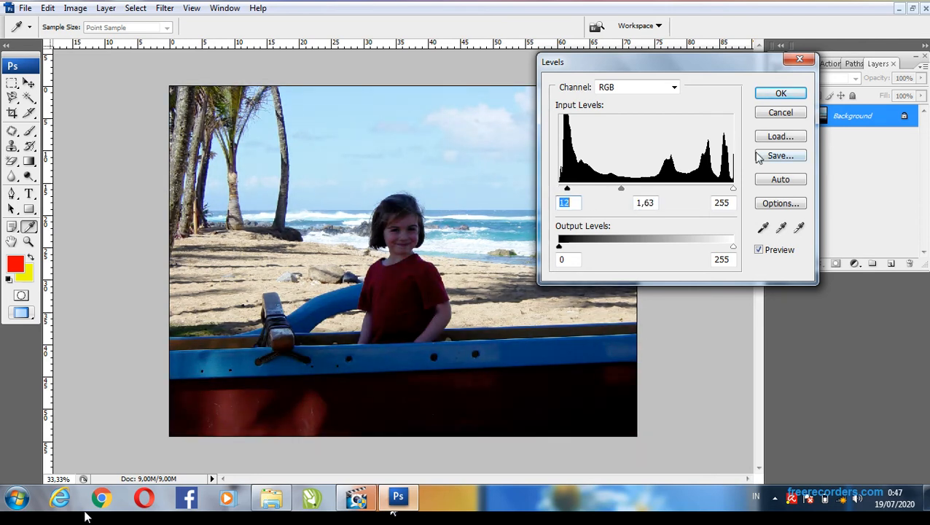
pyautogui.moveTo(733, 186); pyautogui.dragTo(673, 189)
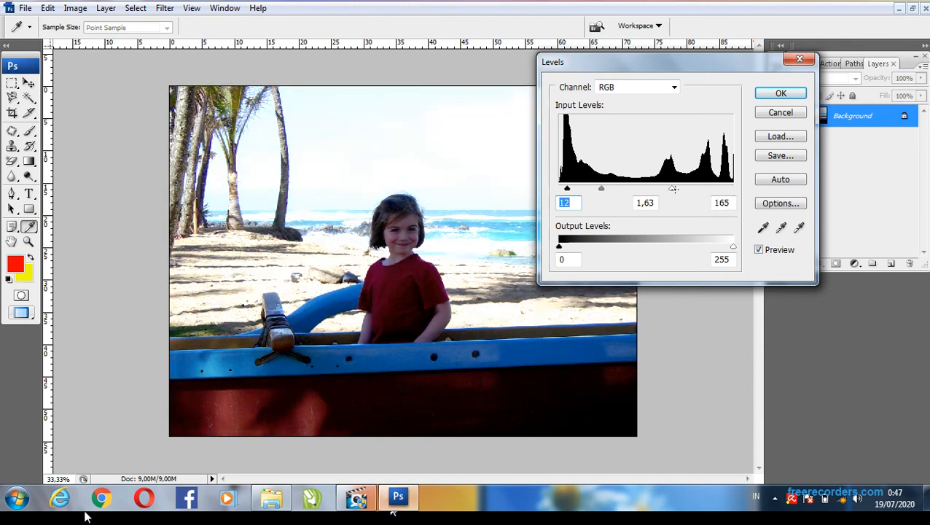
pyautogui.click(794, 116)
# Apply the Auto Levels adjustment to the Island Girl photo.
pyautogui.click(75, 8)
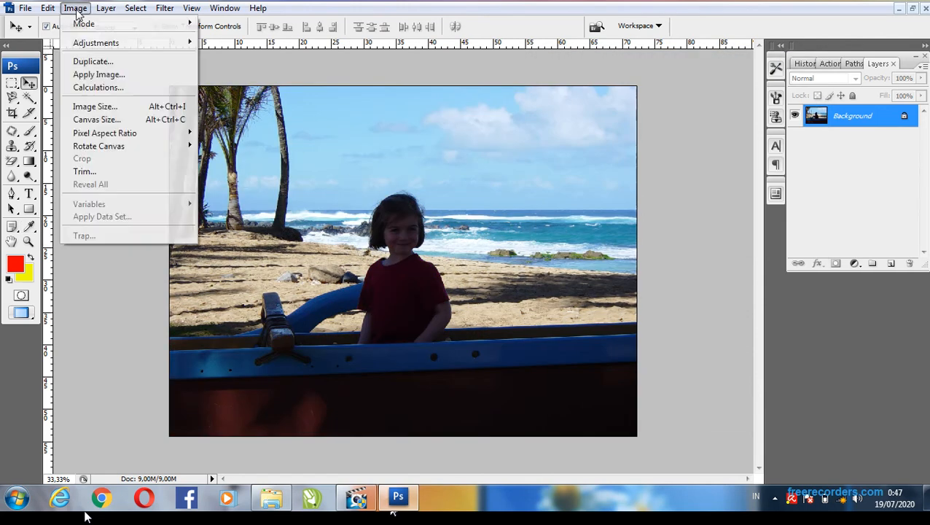
pyautogui.moveTo(140, 45)
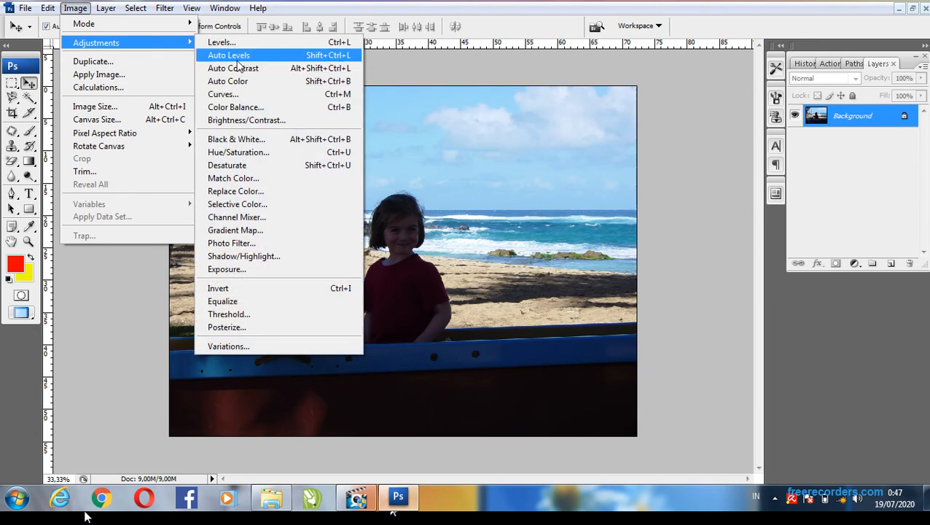
pyautogui.click(319, 61)
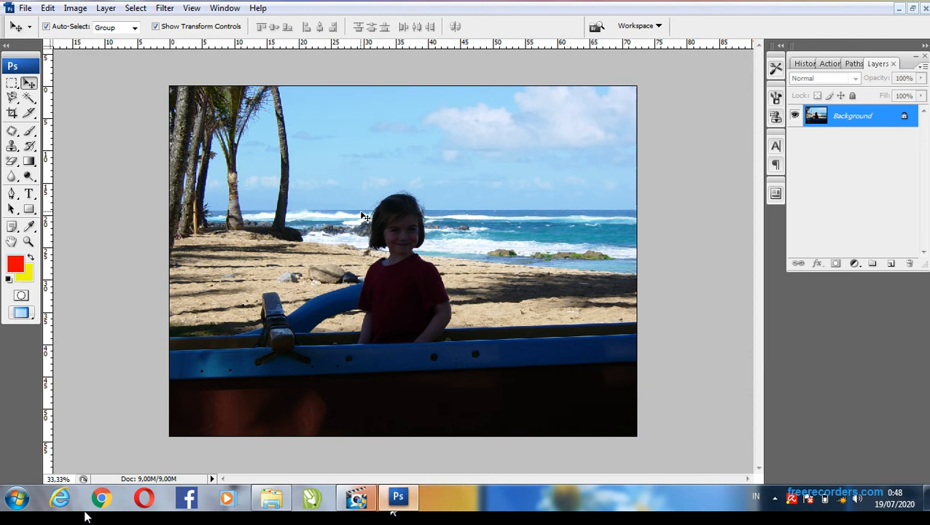
# Show the photo's history states and toggle Auto Levels off and on to compare the image, leaving the adjustment undone.
pyautogui.click(811, 64)
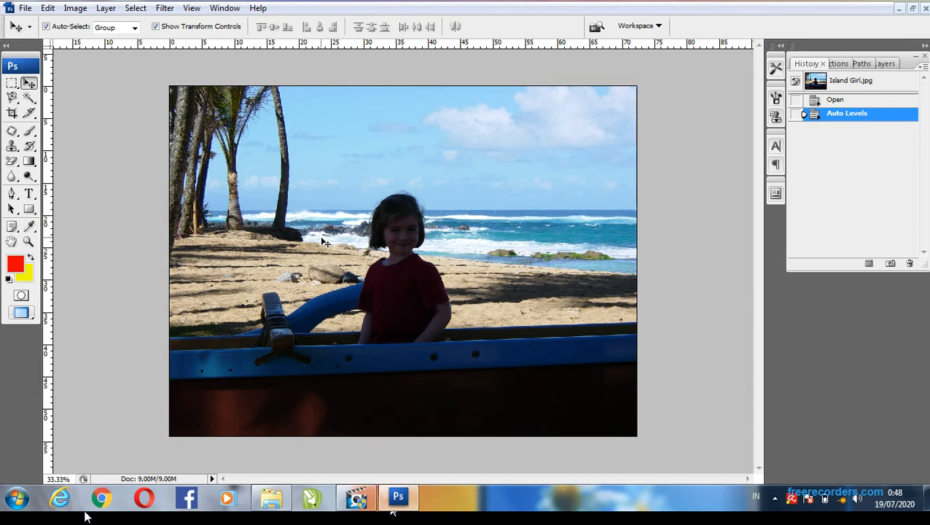
pyautogui.hotkey('ctrl', 'z')
pyautogui.hotkey('ctrl', 'z')
pyautogui.hotkey('ctrl', 'z')
pyautogui.hotkey('ctrl', 'z')
pyautogui.hotkey('ctrl', 'z')
pyautogui.hotkey('ctrl', 'z')
pyautogui.hotkey('ctrl', 'z')
pyautogui.hotkey('ctrl', 'z')
pyautogui.hotkey('ctrl', 'z')
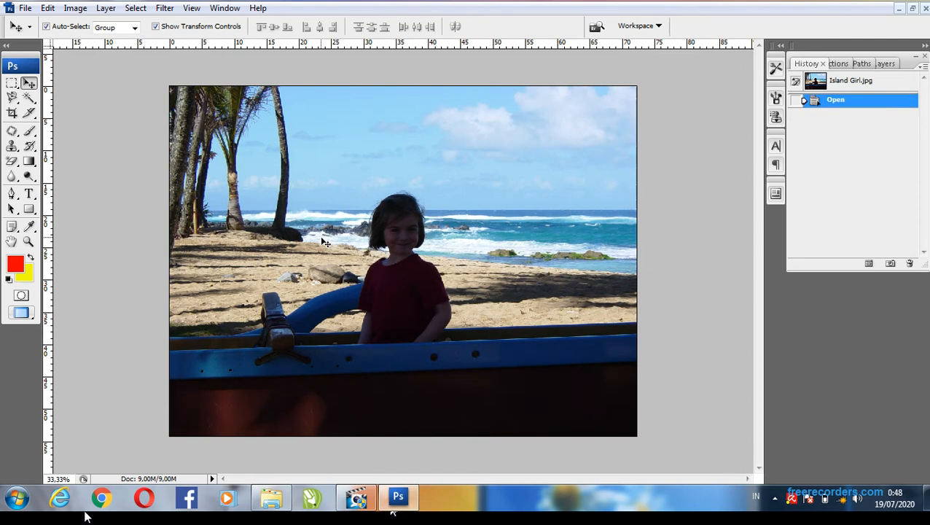
pyautogui.hotkey('ctrl', 'z')
pyautogui.hotkey('ctrl', 'z')
# Try Auto Color on the photo, toggle it off and on to compare, and leave it undone.
pyautogui.click(76, 10)
pyautogui.moveTo(111, 43)
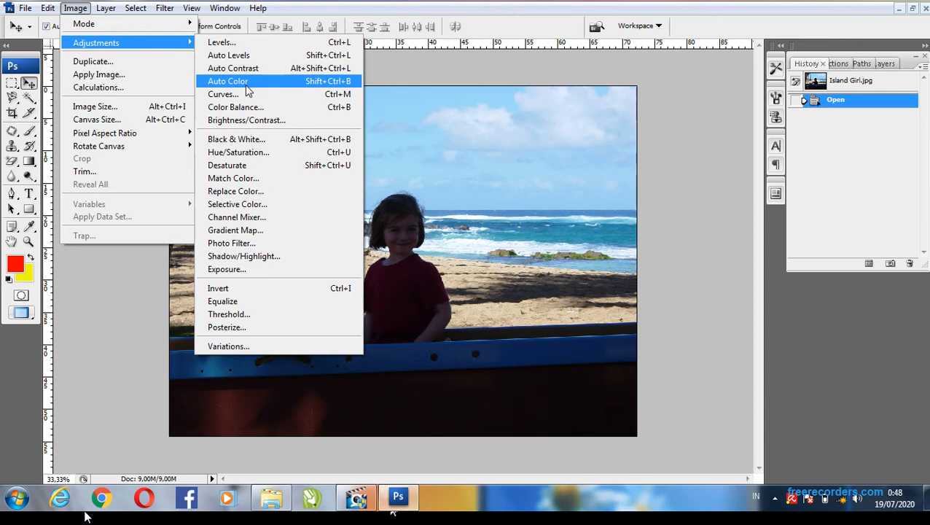
pyautogui.click(227, 81)
pyautogui.hotkey('ctrl', 'z')
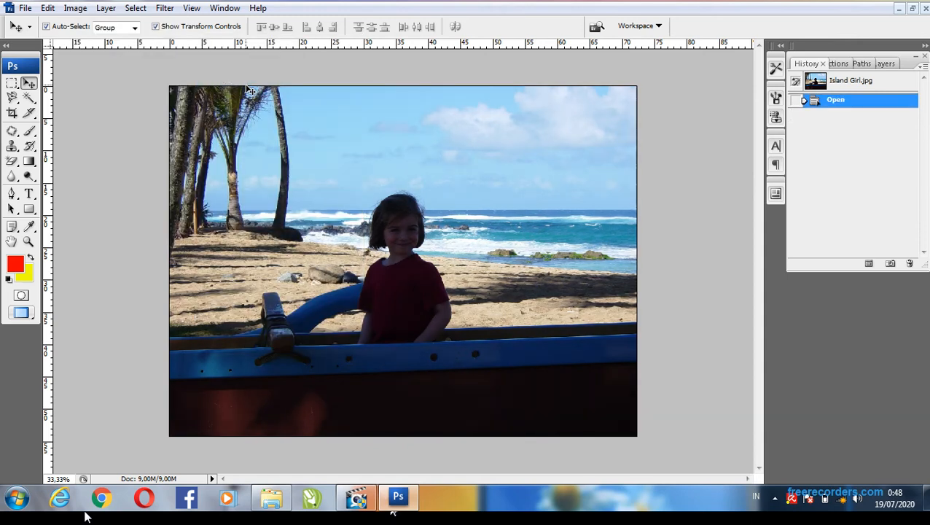
pyautogui.hotkey('ctrl', 'z')
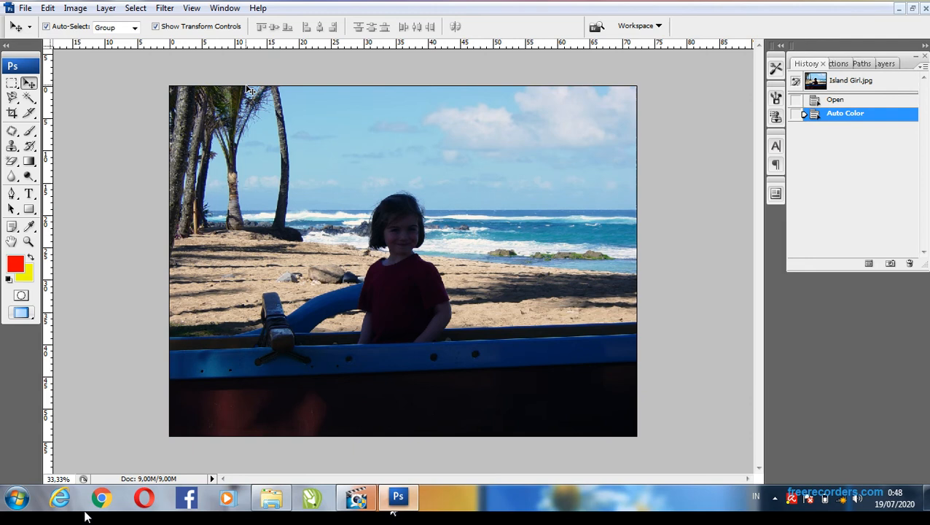
pyautogui.hotkey('ctrl', 'z')
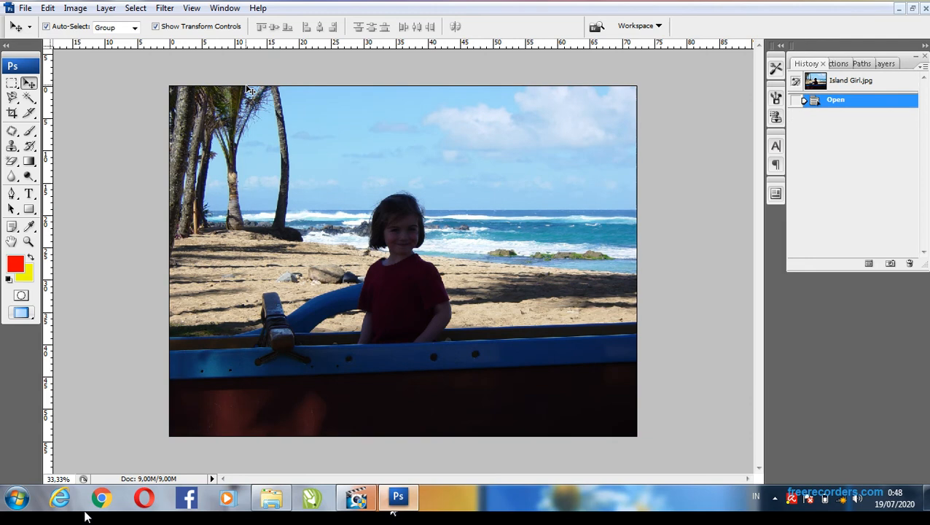
# Try reshaping the RGB curve with points at input/output 170/90, 174/147 and 143/42 plus a raised shadow point, and cancel the Curves adjustment.
pyautogui.click(73, 9)
pyautogui.moveTo(175, 43)
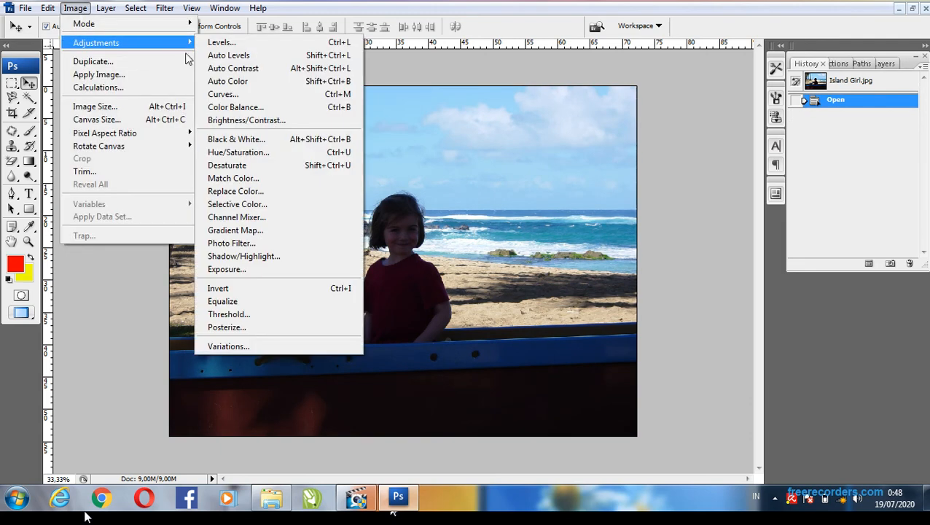
pyautogui.click(231, 95)
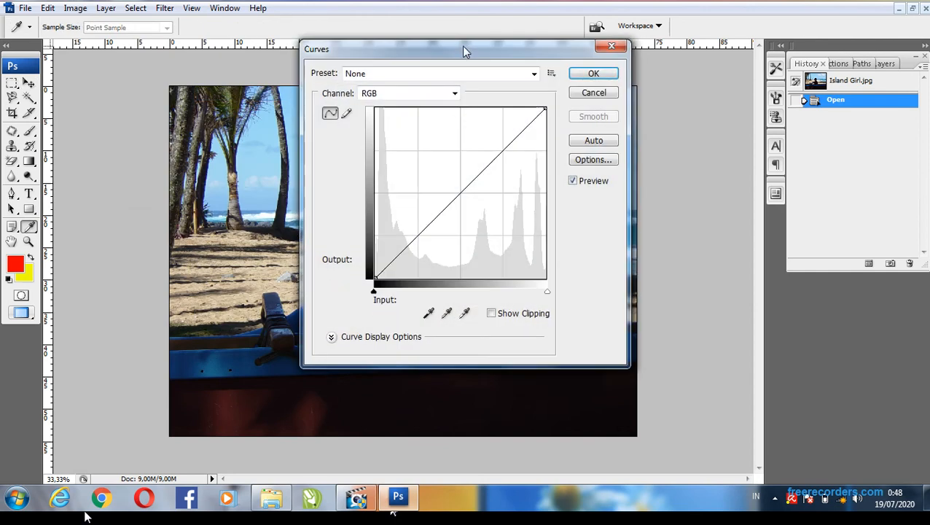
pyautogui.moveTo(464, 51); pyautogui.dragTo(675, 77)
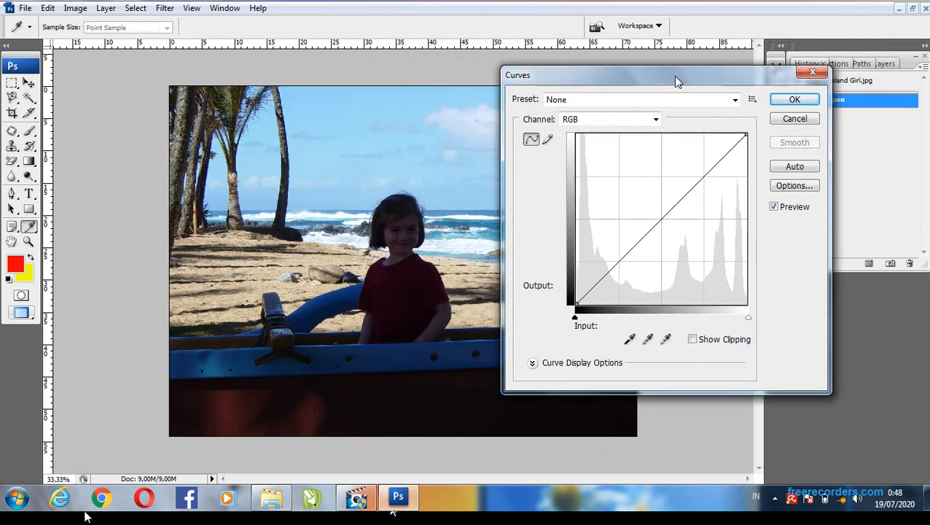
pyautogui.moveTo(669, 208); pyautogui.dragTo(693, 247)
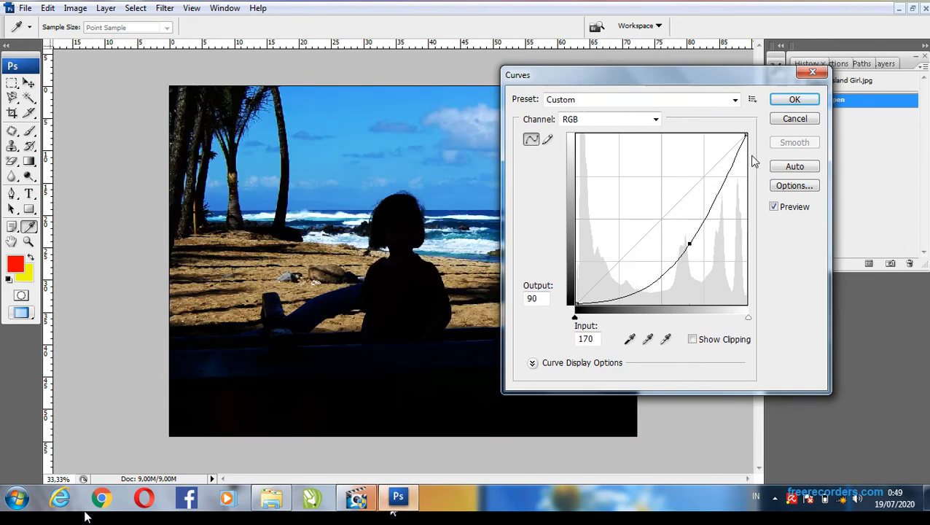
pyautogui.click(705, 216)
pyautogui.moveTo(709, 219); pyautogui.dragTo(692, 206)
pyautogui.click(709, 218)
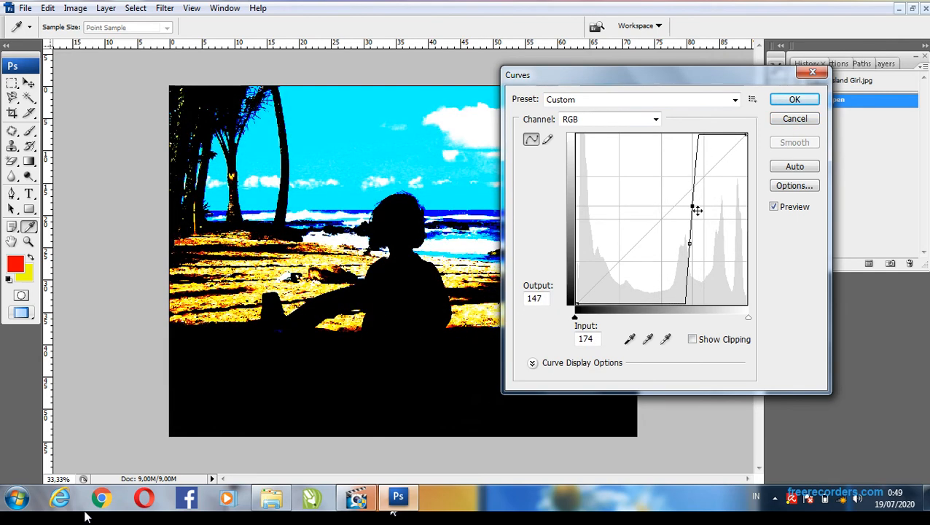
pyautogui.moveTo(687, 283); pyautogui.dragTo(672, 277)
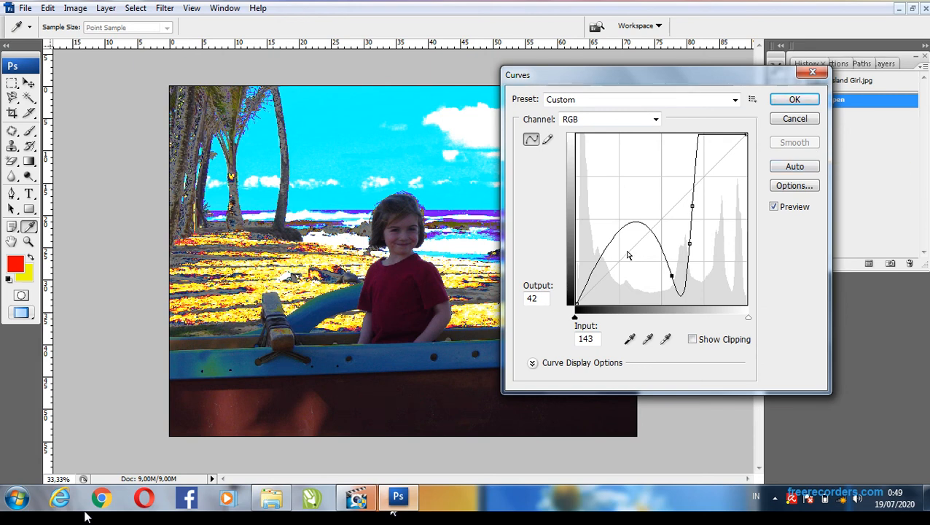
pyautogui.moveTo(612, 249); pyautogui.dragTo(617, 199)
pyautogui.click(795, 119)
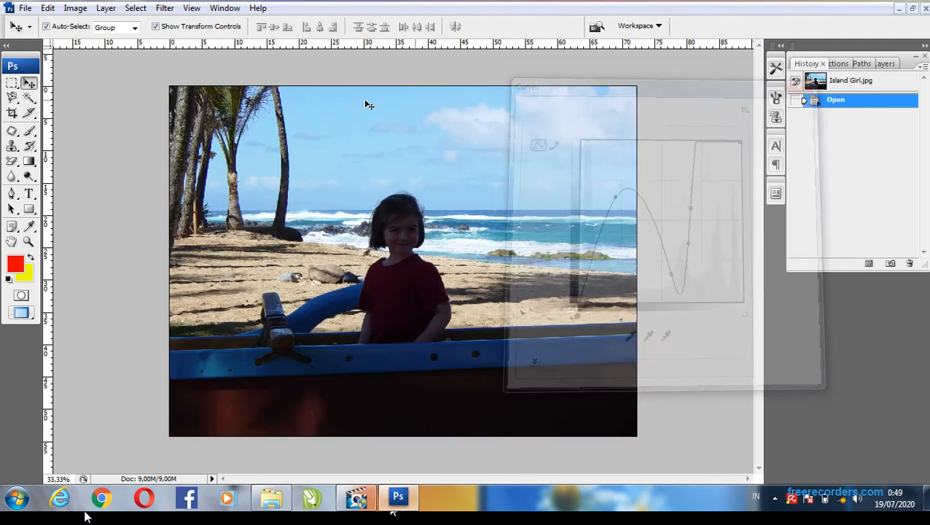
# Try a Color Balance adjustment with midtone color levels +9, -4 and 0, and cancel it.
pyautogui.click(75, 8)
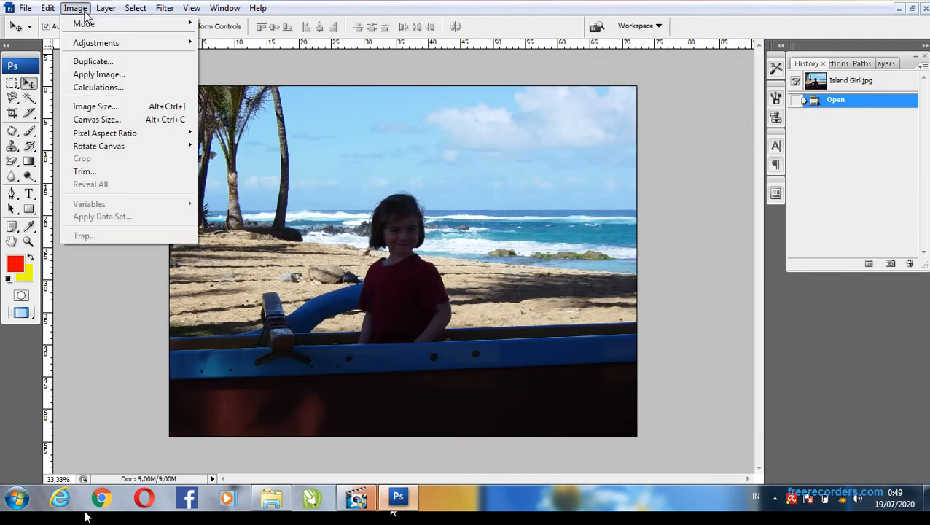
pyautogui.moveTo(140, 42)
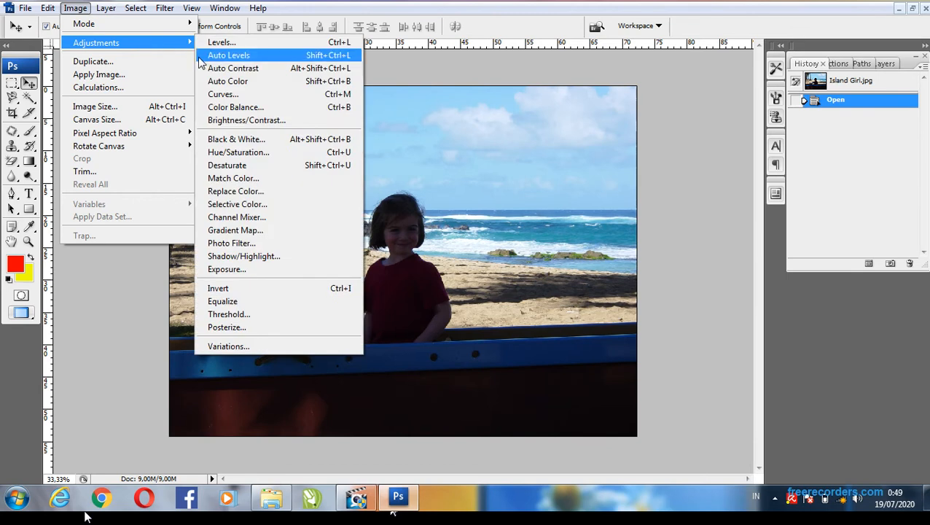
pyautogui.click(261, 108)
pyautogui.moveTo(483, 102); pyautogui.dragTo(671, 89)
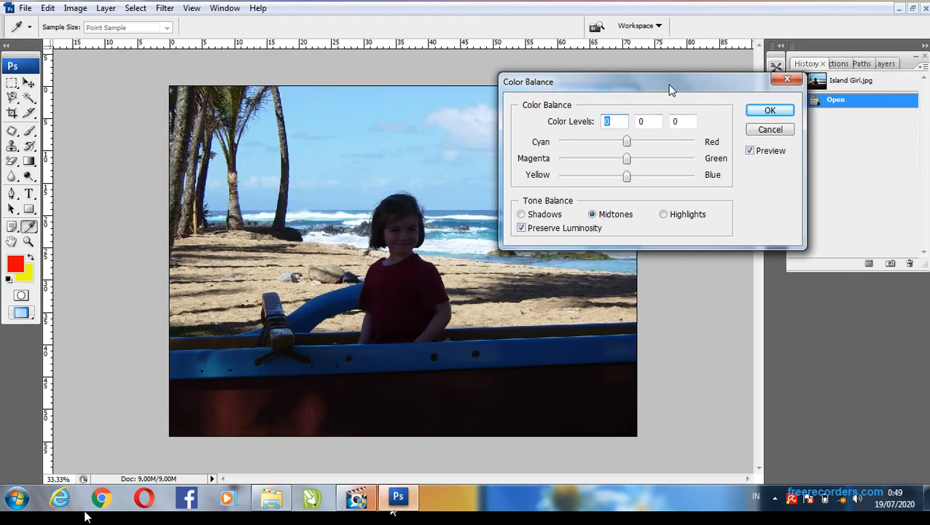
pyautogui.moveTo(626, 143)
pyautogui.mouseDown()
pyautogui.moveTo(567, 161)
pyautogui.moveTo(656, 152)
pyautogui.moveTo(563, 161)
pyautogui.moveTo(607, 145)
pyautogui.moveTo(619, 160)
pyautogui.moveTo(593, 168)
pyautogui.moveTo(652, 163)
pyautogui.moveTo(624, 159)
pyautogui.moveTo(636, 148)
pyautogui.mouseUp()
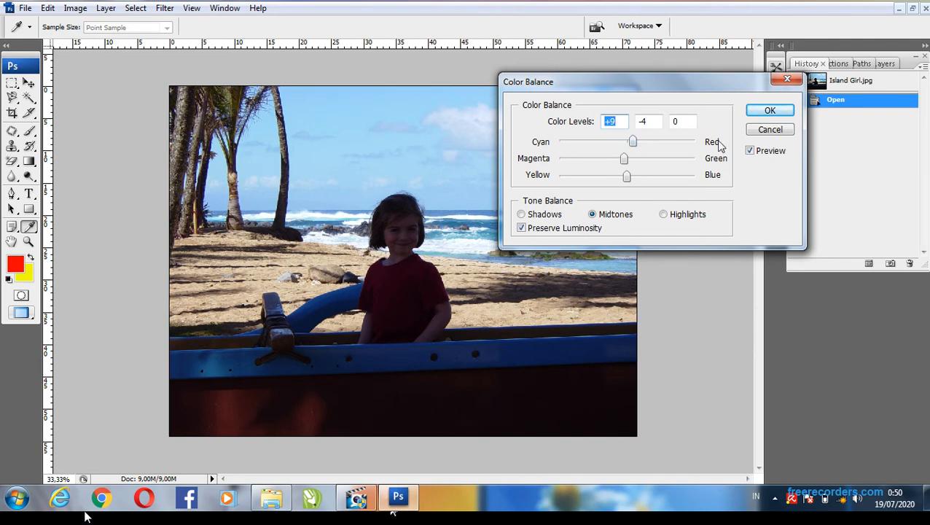
pyautogui.click(769, 130)
pyautogui.press('v')
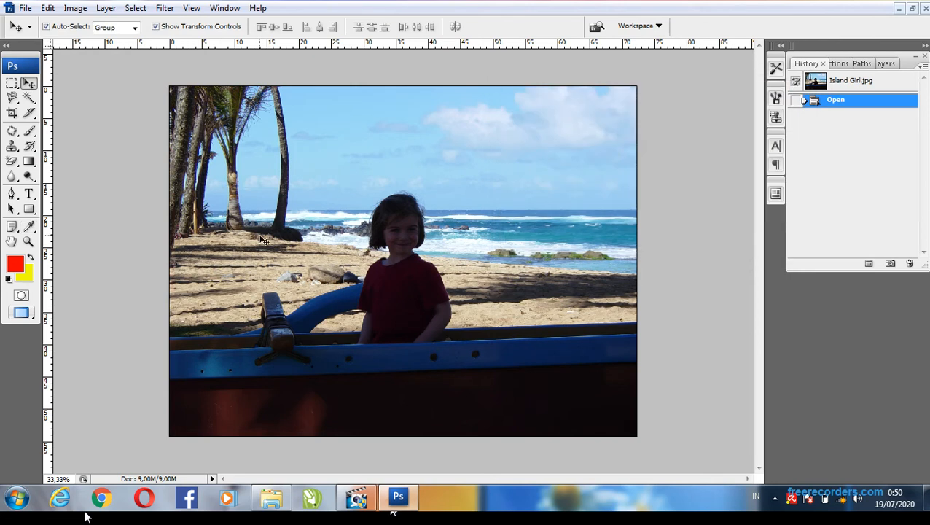
# Apply Brightness/Contrast with brightness +24 and contrast +35 to the photo, and undo it.
pyautogui.click(75, 8)
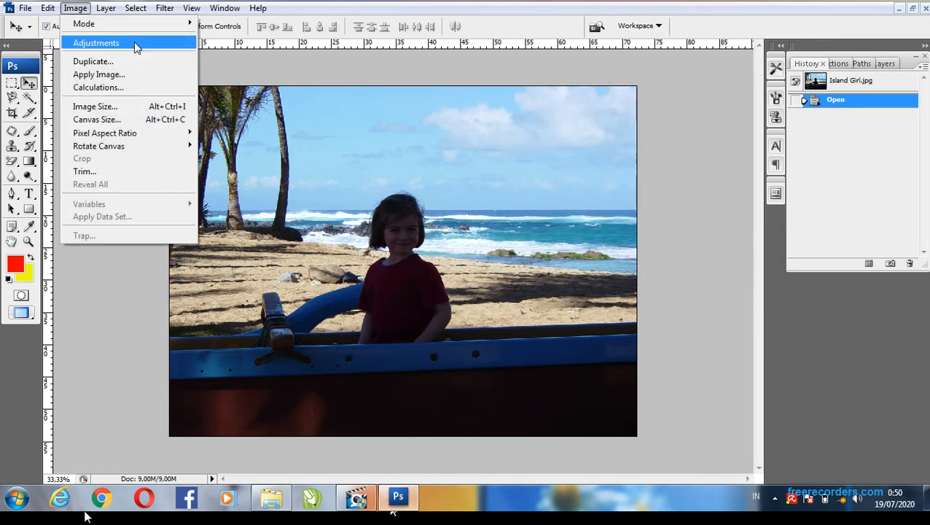
pyautogui.moveTo(164, 42)
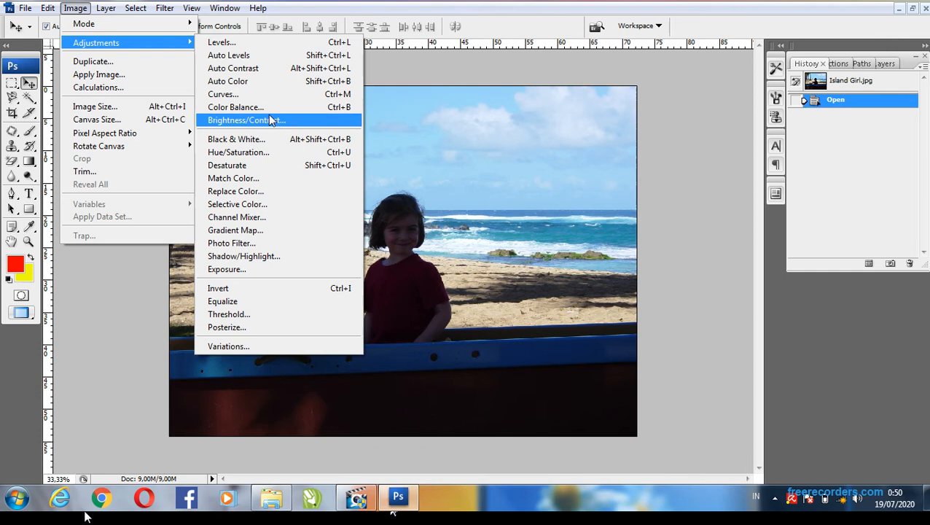
pyautogui.click(271, 121)
pyautogui.moveTo(390, 122); pyautogui.dragTo(488, 79)
pyautogui.moveTo(531, 123); pyautogui.dragTo(547, 124)
pyautogui.moveTo(524, 167); pyautogui.dragTo(559, 166)
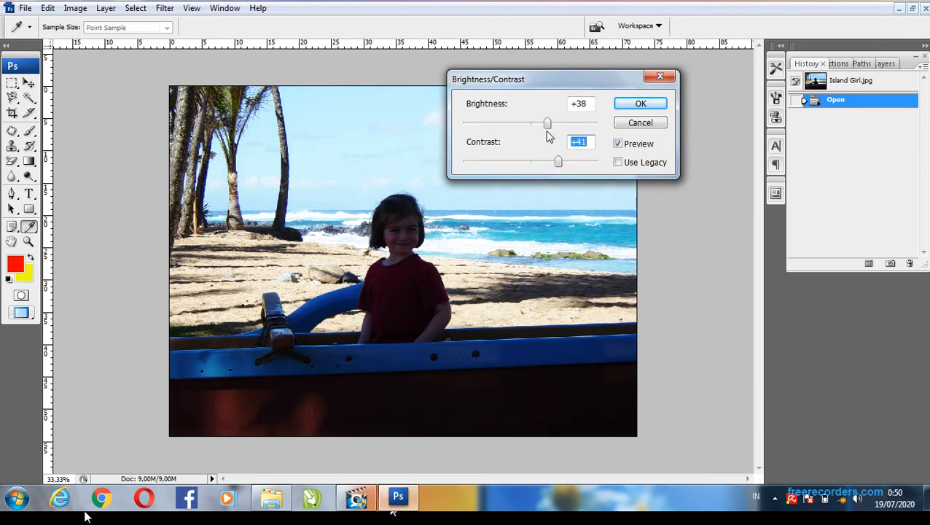
pyautogui.moveTo(547, 123)
pyautogui.mouseDown()
pyautogui.moveTo(576, 124)
pyautogui.moveTo(523, 124)
pyautogui.moveTo(538, 127)
pyautogui.mouseUp()
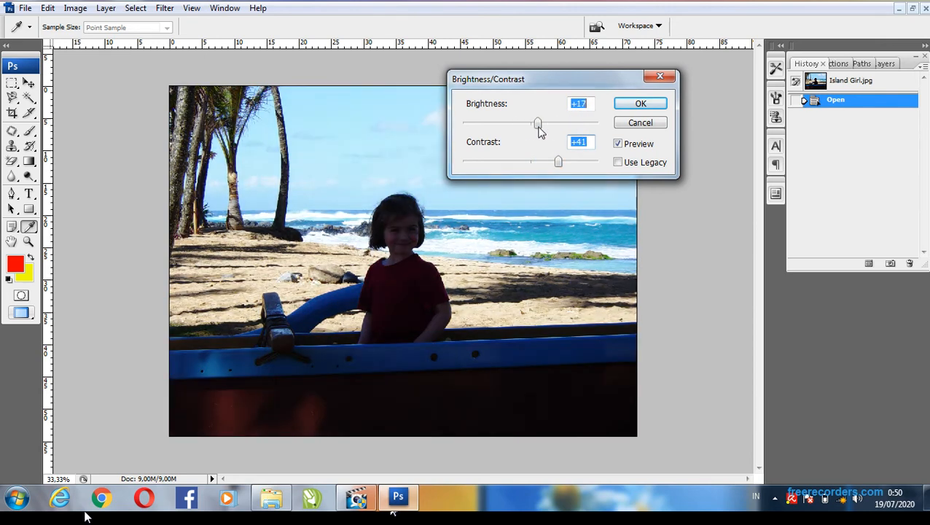
pyautogui.moveTo(555, 161); pyautogui.dragTo(565, 162)
pyautogui.click(555, 165)
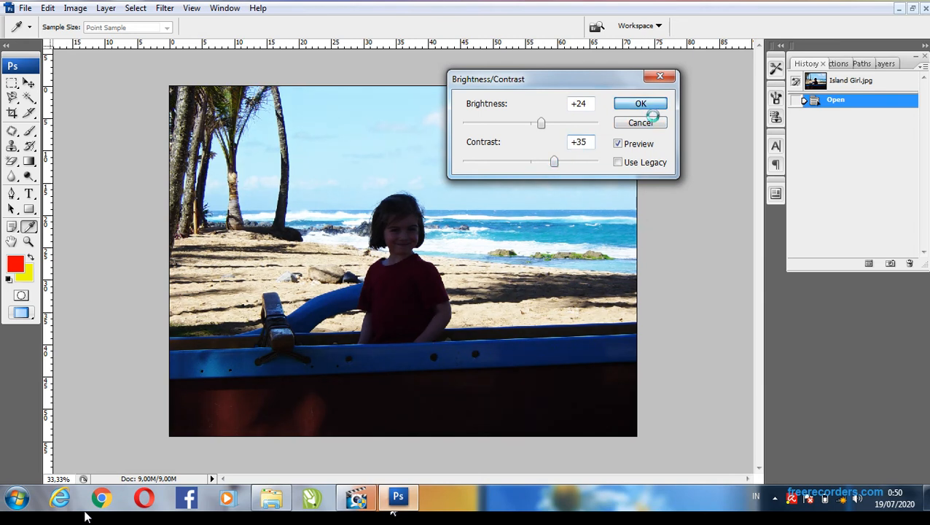
pyautogui.click(646, 108)
pyautogui.hotkey('ctrl', 'z')
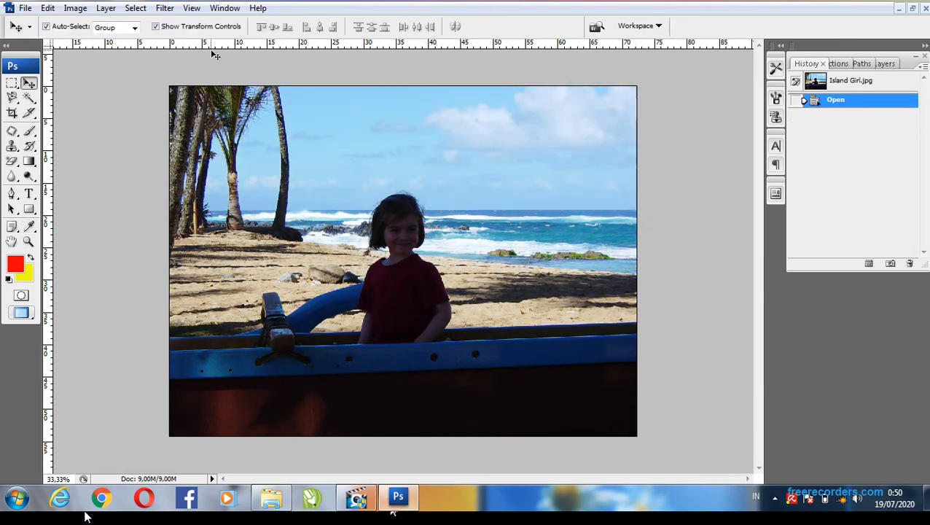
# Try a Hue/Saturation adjustment on the Master range with hue +9 and saturation -11, and cancel it.
pyautogui.click(77, 10)
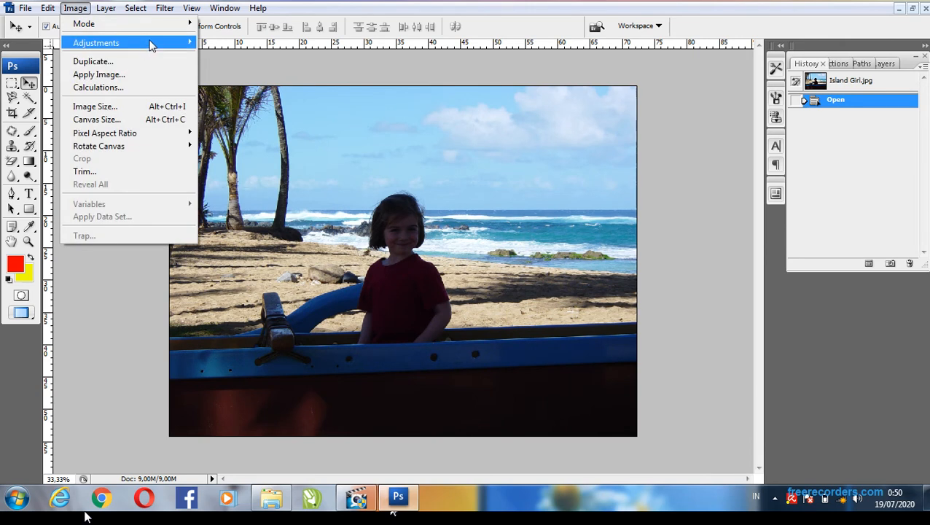
pyautogui.moveTo(155, 44)
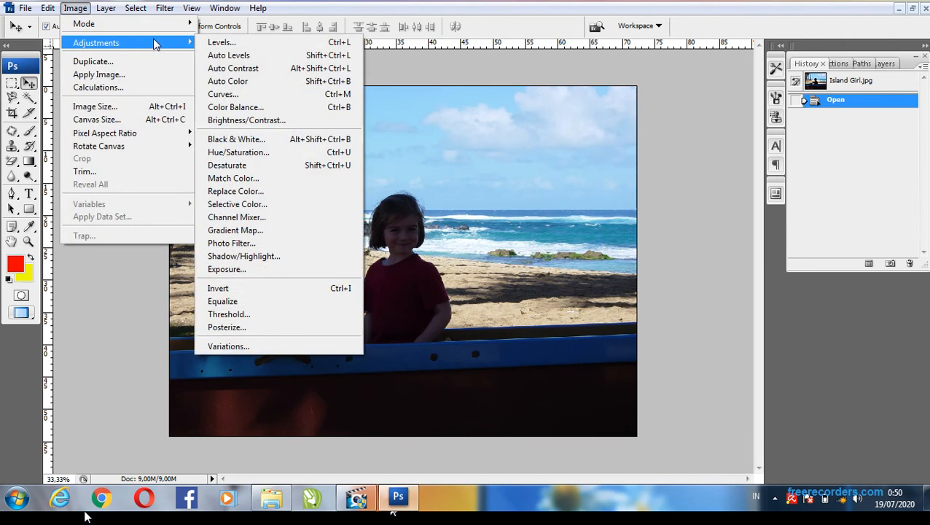
pyautogui.click(266, 153)
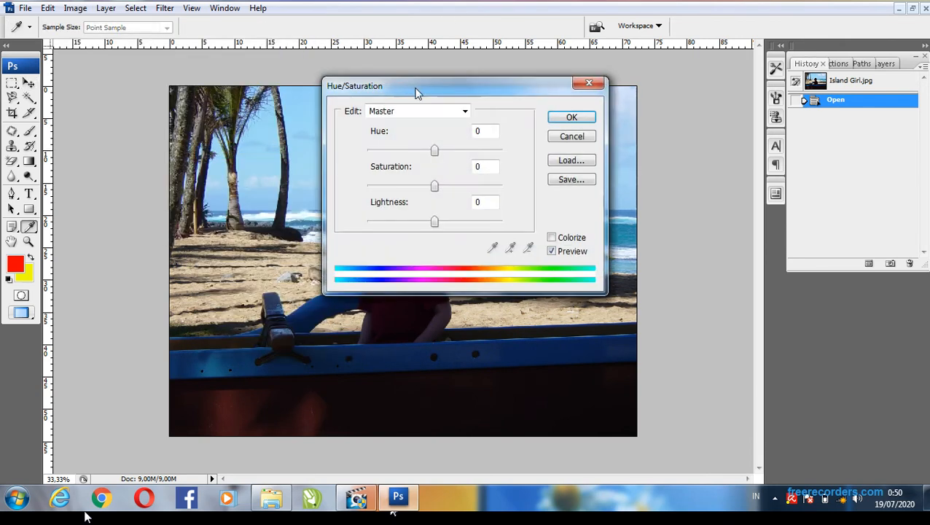
pyautogui.moveTo(416, 89); pyautogui.dragTo(567, 82)
pyautogui.click(608, 100)
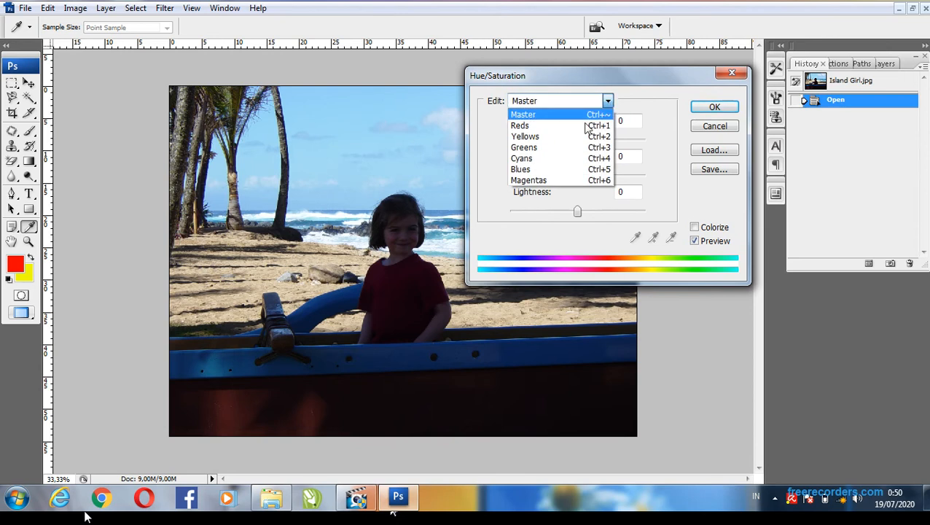
pyautogui.click(609, 100)
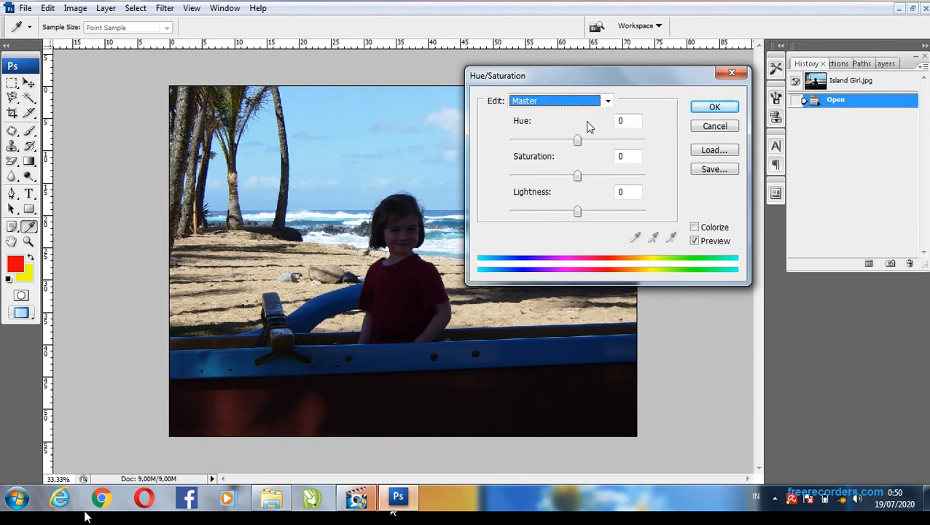
pyautogui.moveTo(577, 146); pyautogui.dragTo(572, 183)
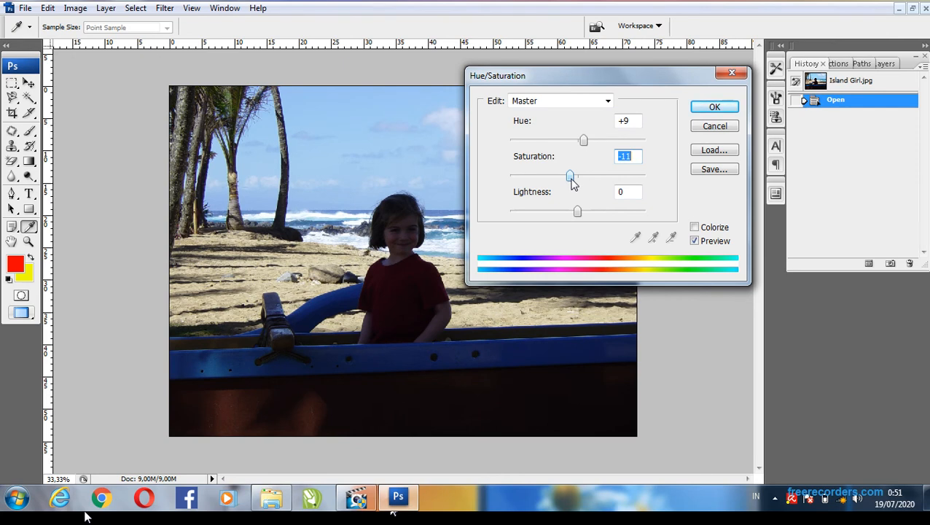
pyautogui.click(702, 129)
pyautogui.press('v')
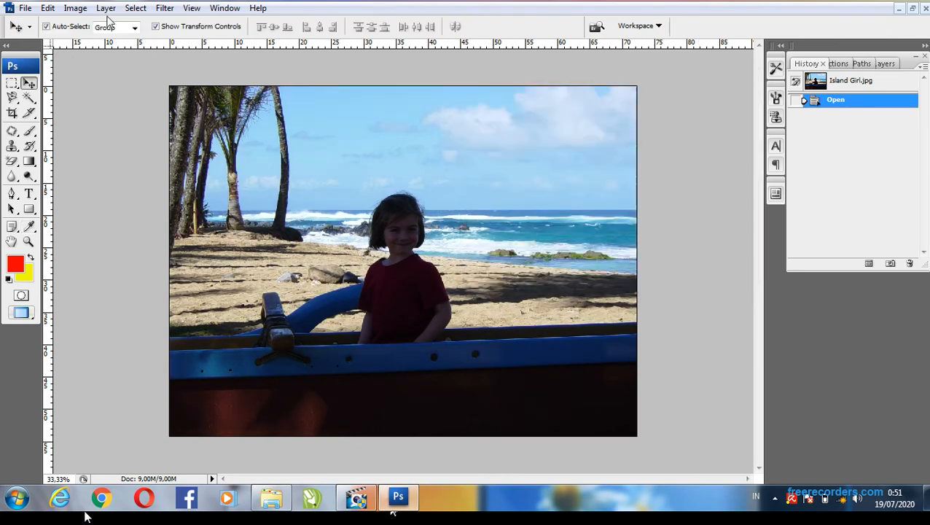
# Try a Black & White conversion with reds at 136% and yellows at 62%, and cancel it.
pyautogui.click(80, 9)
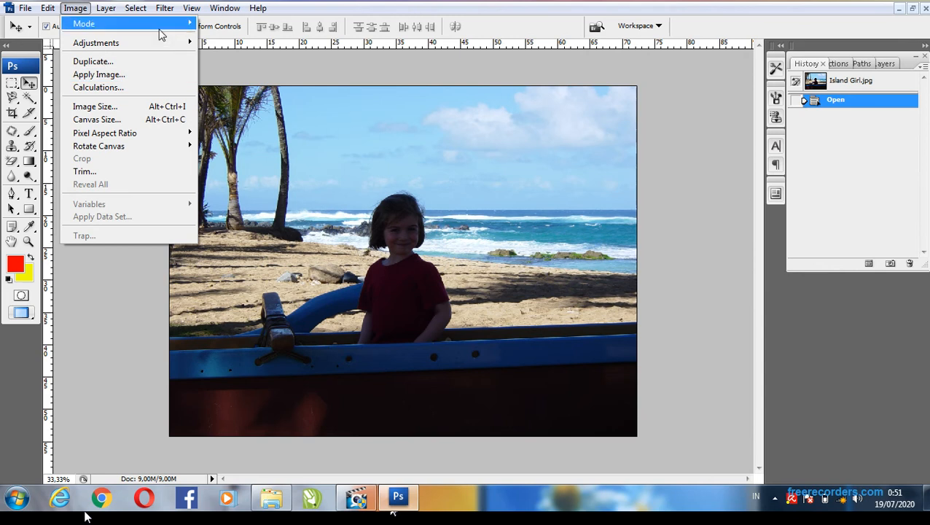
pyautogui.moveTo(164, 41)
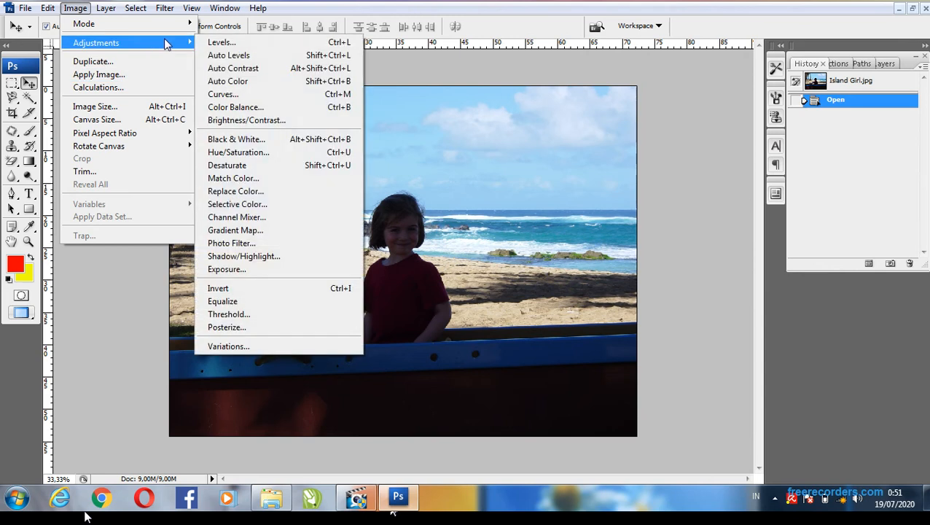
pyautogui.click(271, 144)
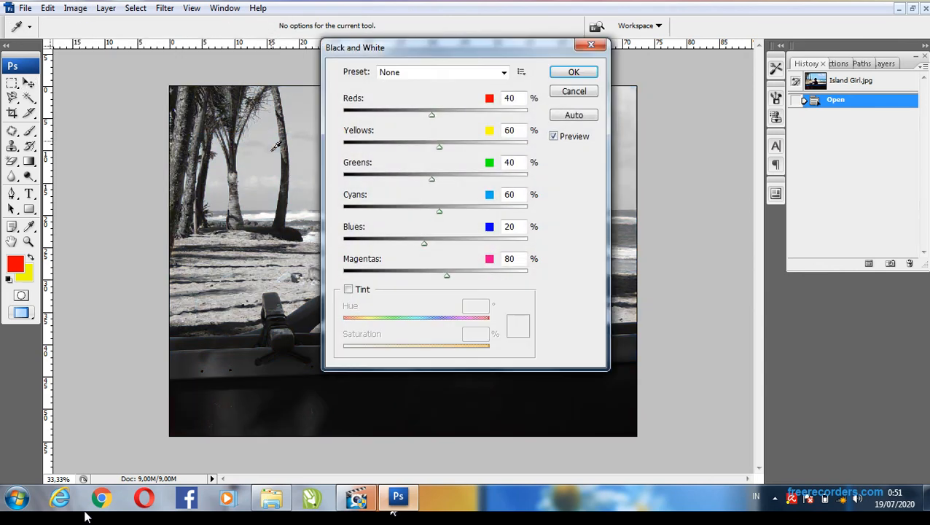
pyautogui.moveTo(440, 49); pyautogui.dragTo(574, 38)
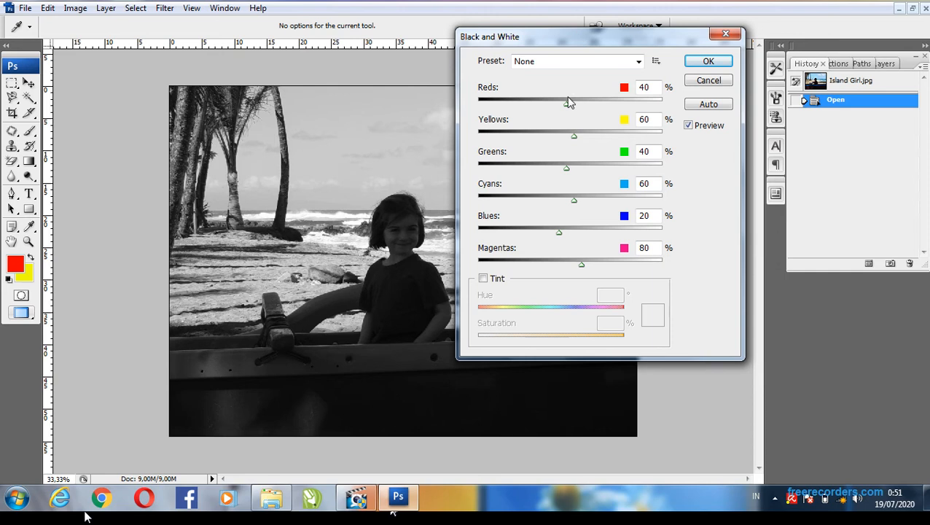
pyautogui.moveTo(566, 107); pyautogui.dragTo(578, 150)
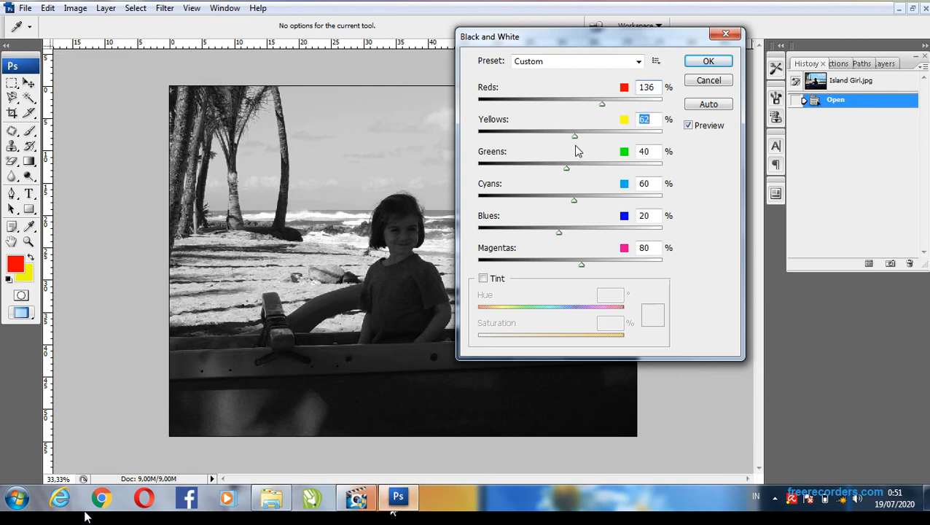
pyautogui.click(708, 80)
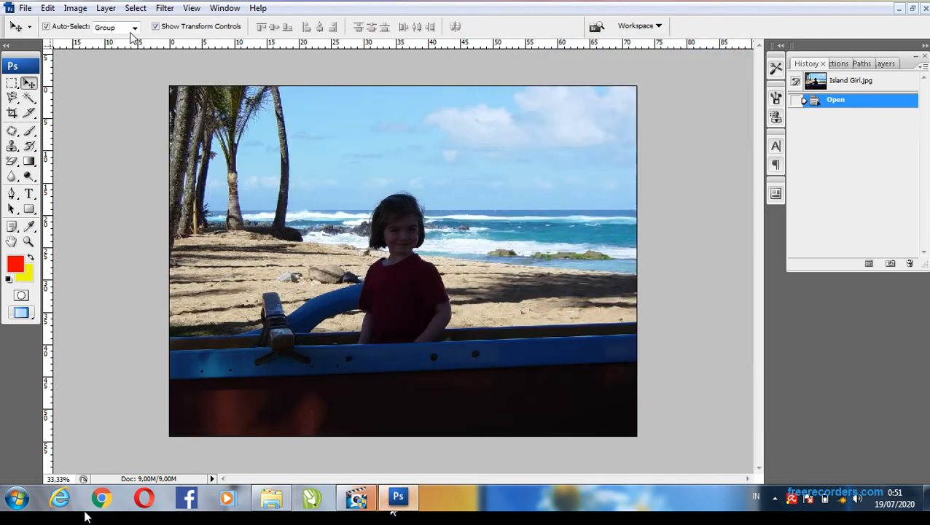
# Desaturate the photo to turn it grayscale.
pyautogui.click(76, 8)
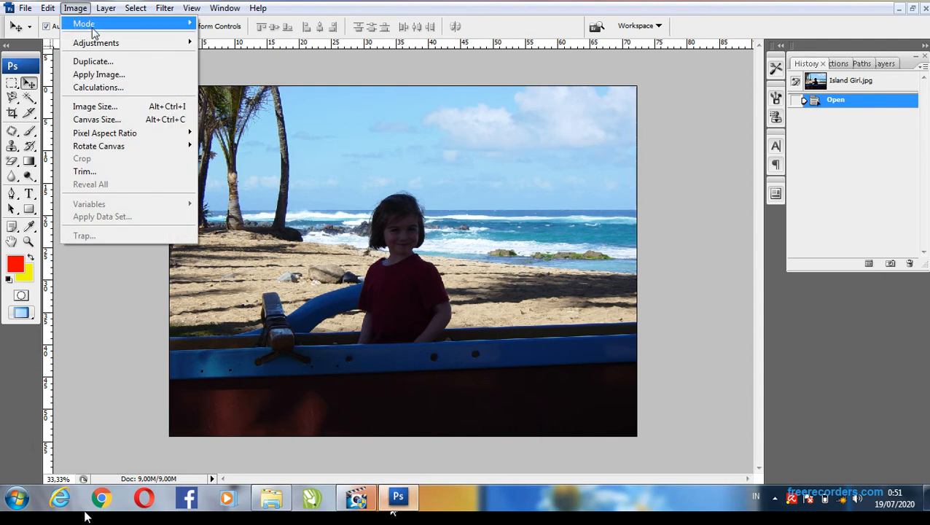
pyautogui.moveTo(103, 44)
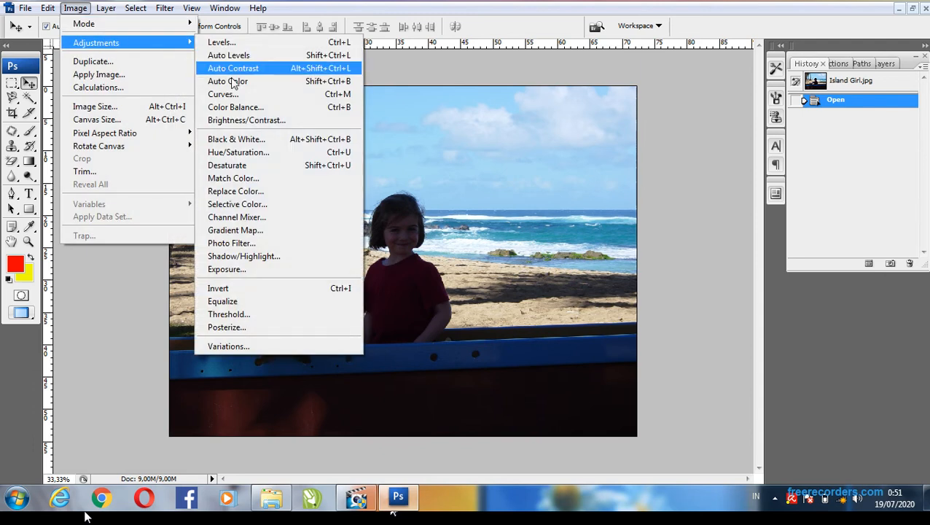
pyautogui.click(253, 165)
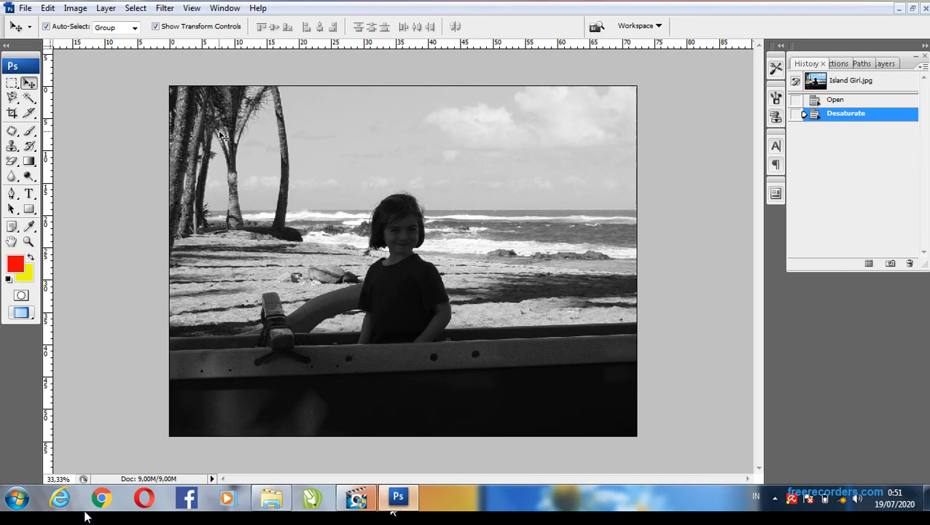
# Apply Brightness/Contrast to the desaturated photo with brightness +56 and contrast +17.
pyautogui.click(78, 12)
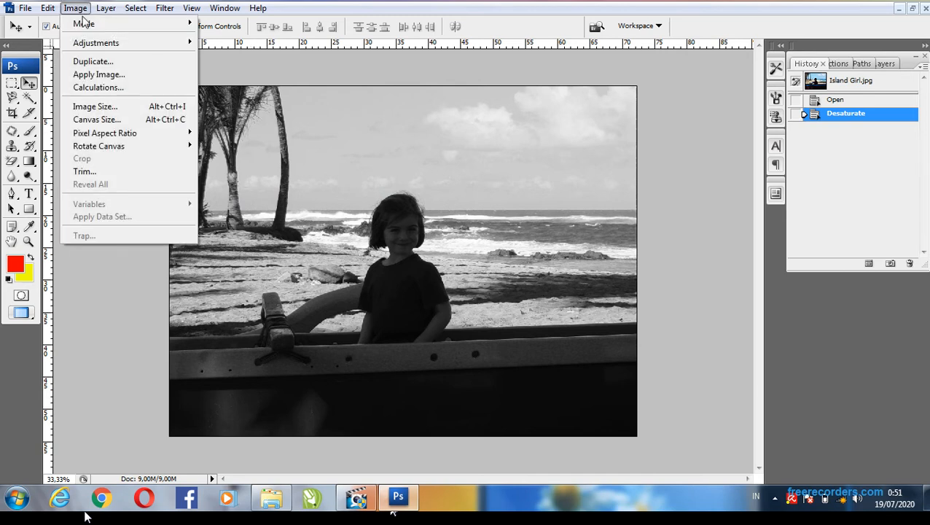
pyautogui.moveTo(131, 42)
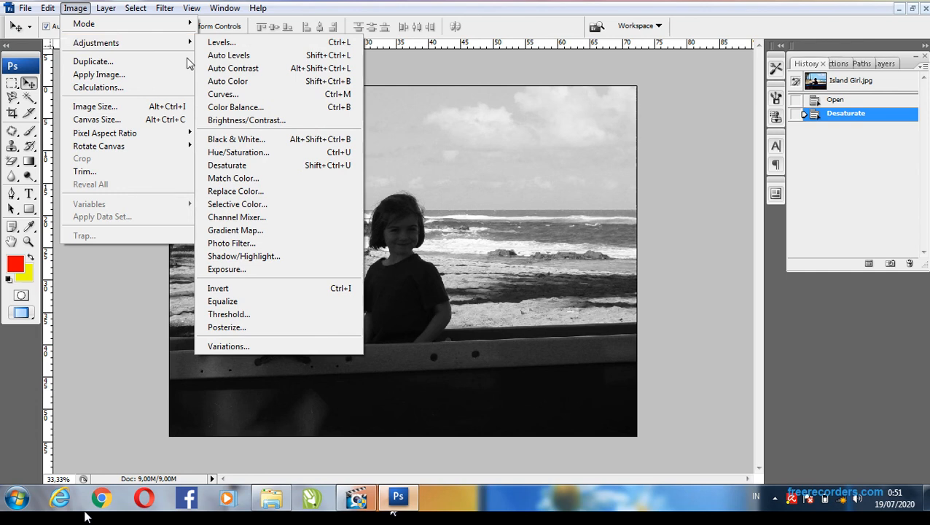
pyautogui.click(257, 125)
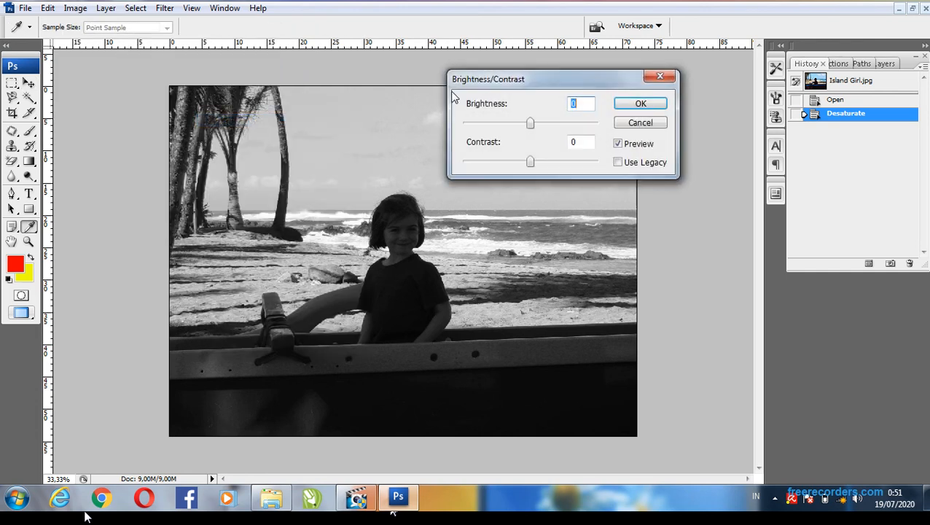
pyautogui.click(544, 124)
pyautogui.moveTo(530, 162); pyautogui.dragTo(543, 164)
pyautogui.moveTo(548, 129); pyautogui.dragTo(558, 130)
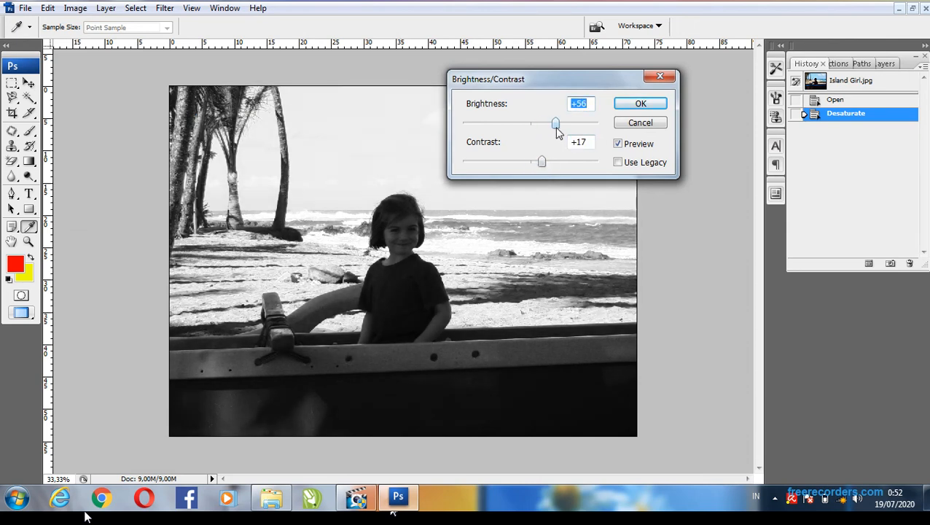
pyautogui.click(647, 103)
pyautogui.press('v')
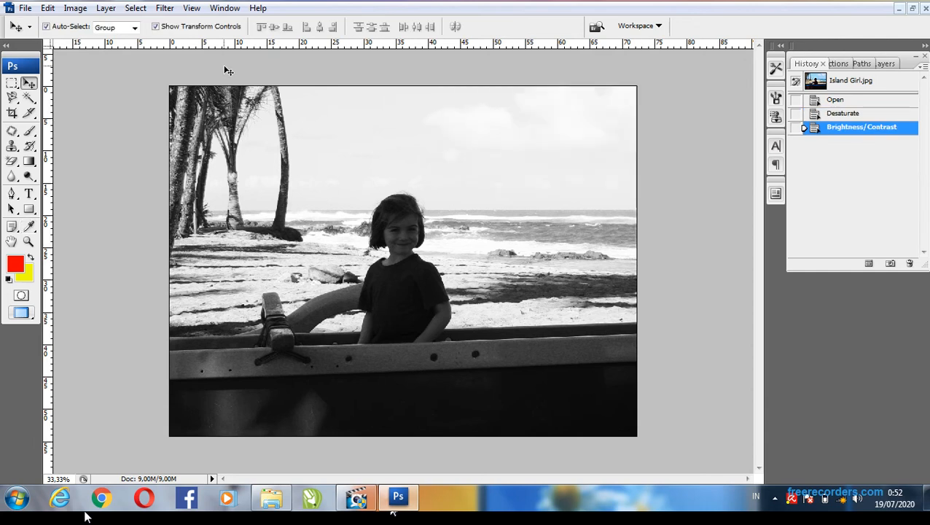
# Undo the Brightness/Contrast and Desaturate adjustments to return to the opened photo.
pyautogui.click(79, 9)
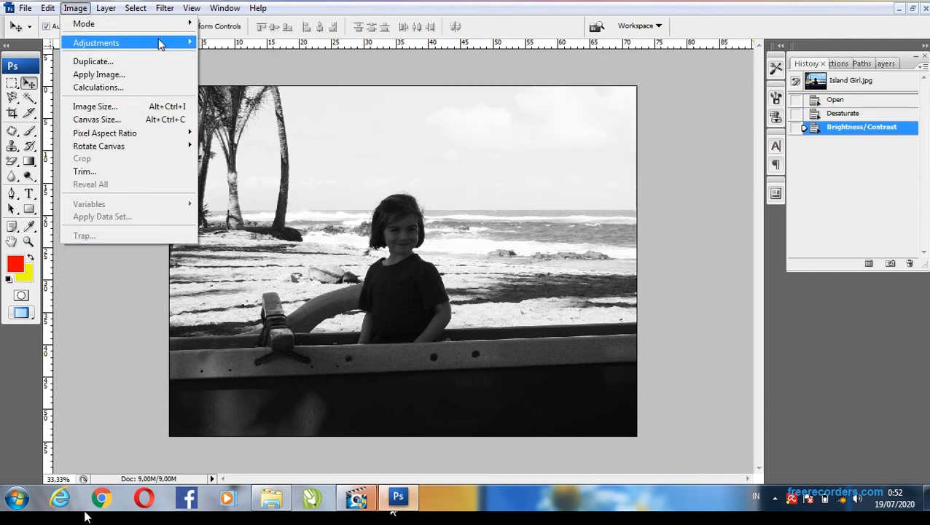
pyautogui.moveTo(165, 45)
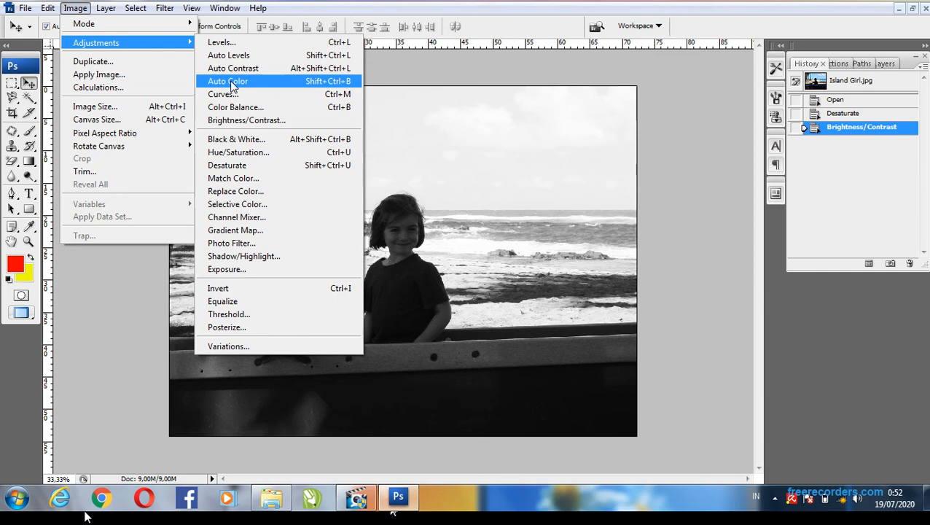
pyautogui.click(435, 148)
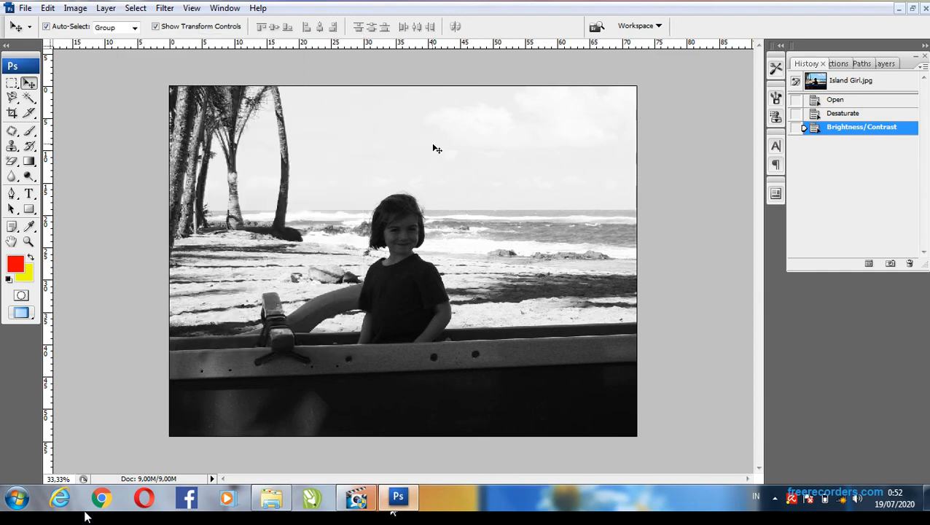
pyautogui.hotkey('ctrl', 'alt', 'z')
pyautogui.hotkey('ctrl', 'alt', 'z')
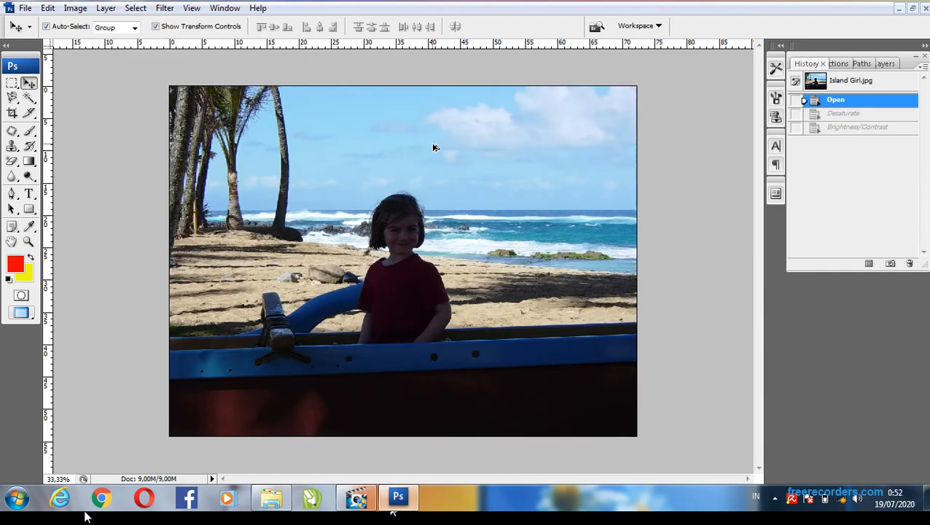
# Look over the Selective Color settings for the Reds and cancel without adjusting anything.
pyautogui.click(79, 11)
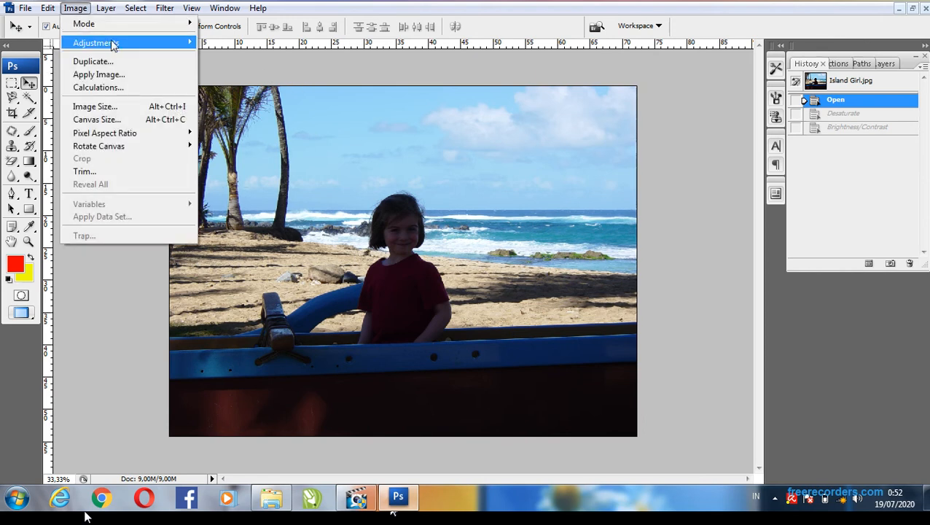
pyautogui.moveTo(116, 43)
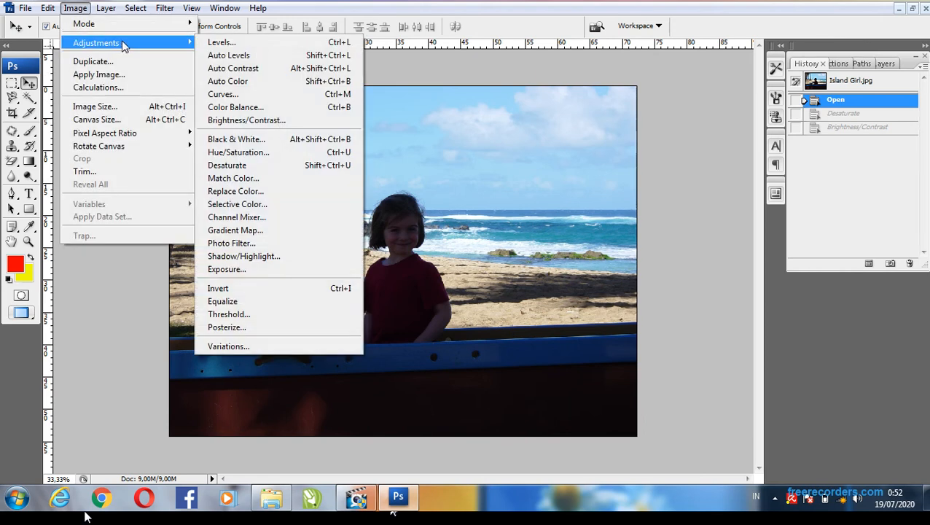
pyautogui.click(295, 207)
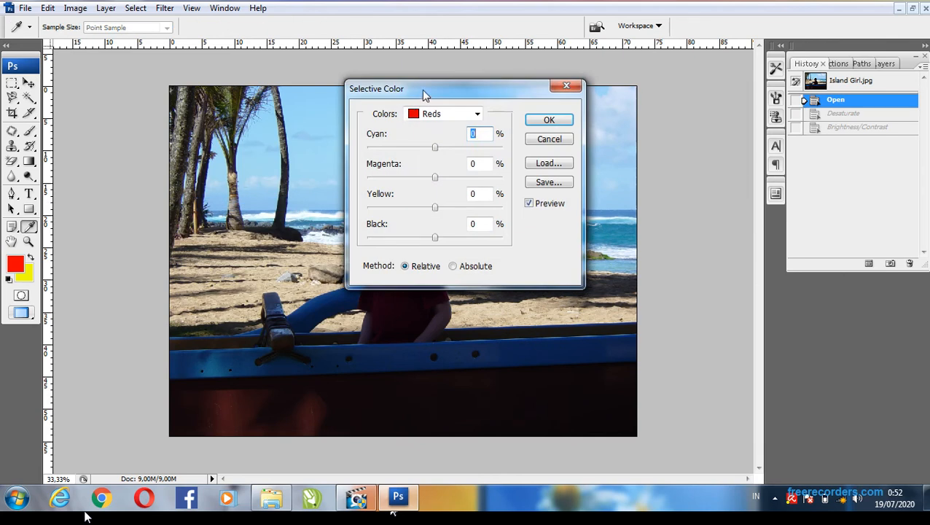
pyautogui.moveTo(421, 90); pyautogui.dragTo(531, 74)
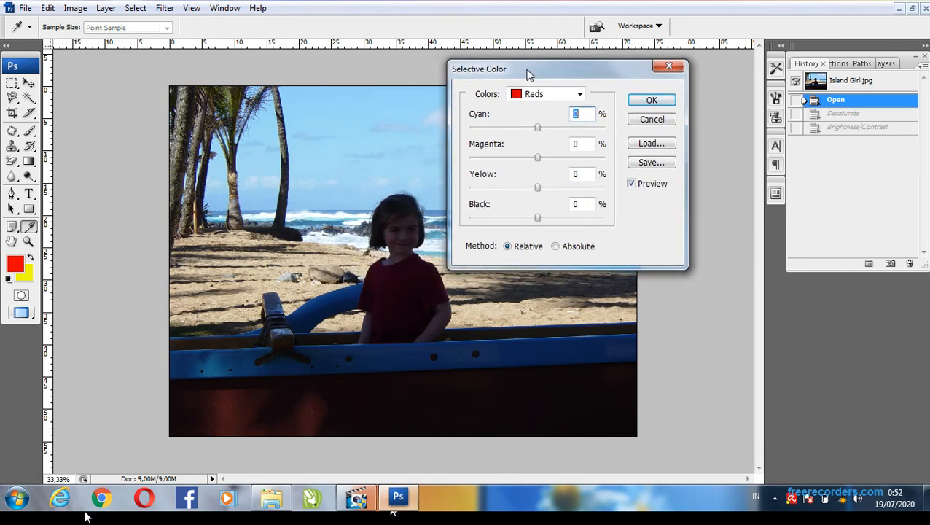
pyautogui.click(662, 120)
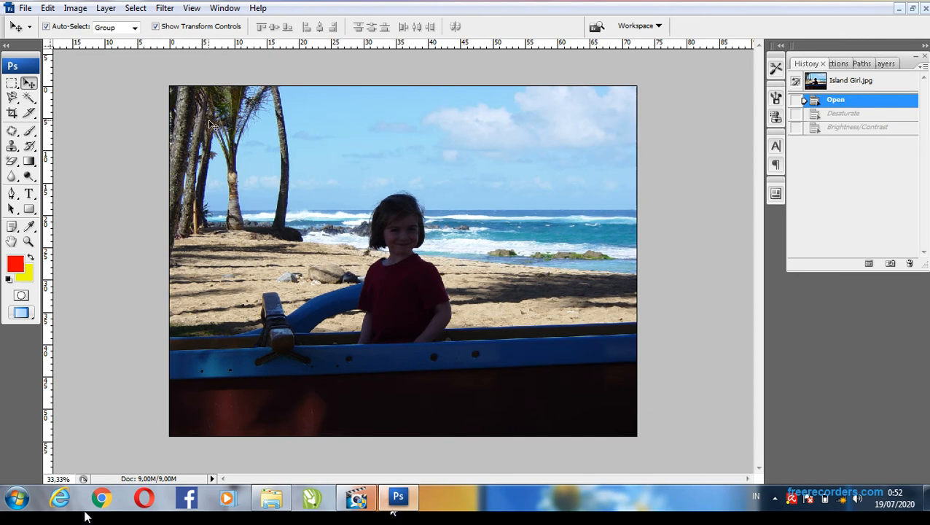
# Brighten the photo with Curves by raising an RGB curve point to input 94, output 169, and apply it.
pyautogui.click(75, 8)
pyautogui.moveTo(125, 50)
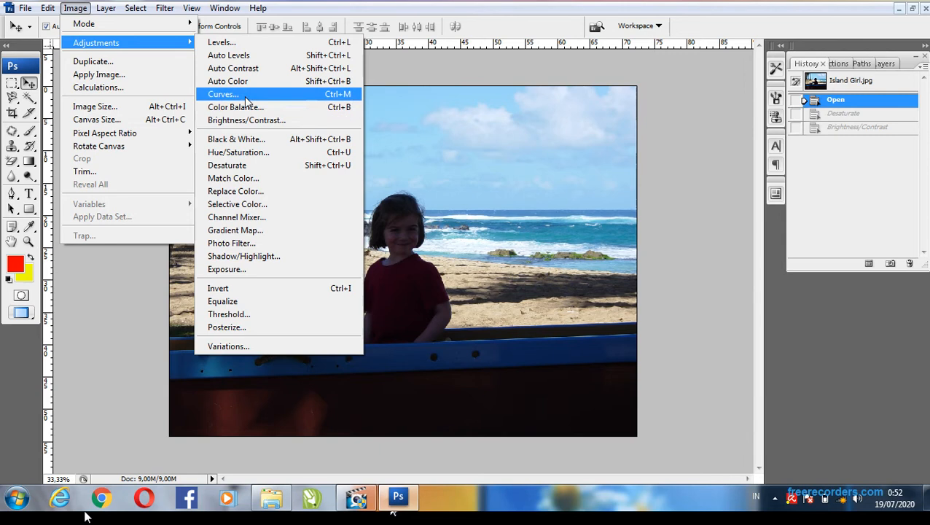
pyautogui.click(222, 94)
pyautogui.moveTo(665, 216); pyautogui.dragTo(641, 194)
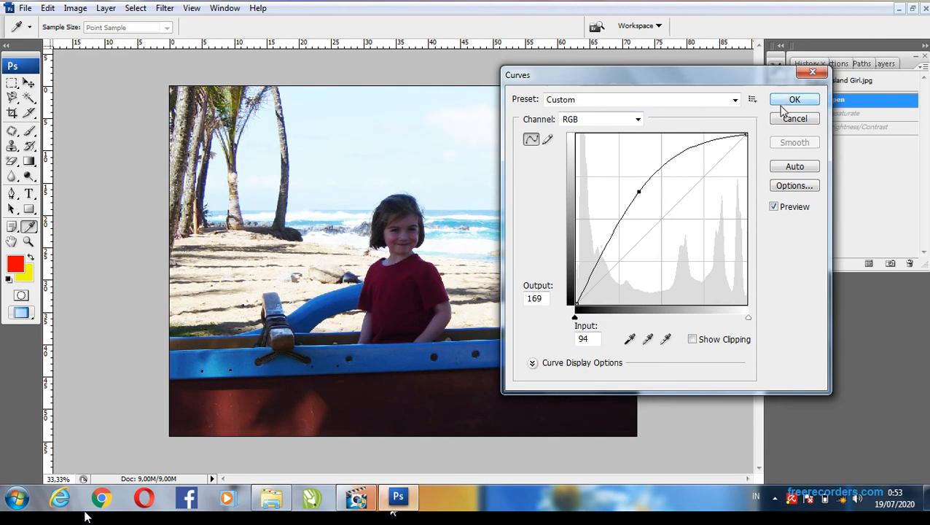
pyautogui.click(786, 102)
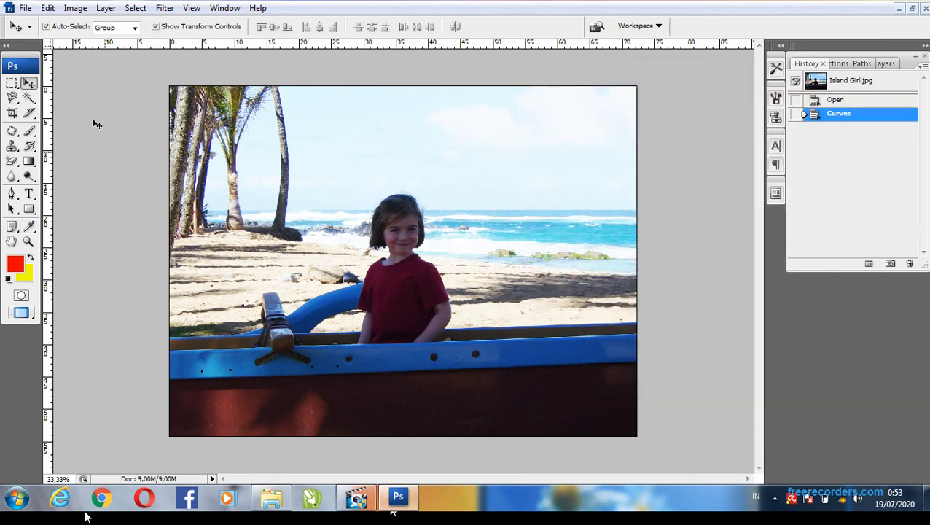
# Try Selective Color on the Reds of the Island Girl photo with cyan +1% and magenta +6%, and reset magenta to 0.
pyautogui.click(76, 9)
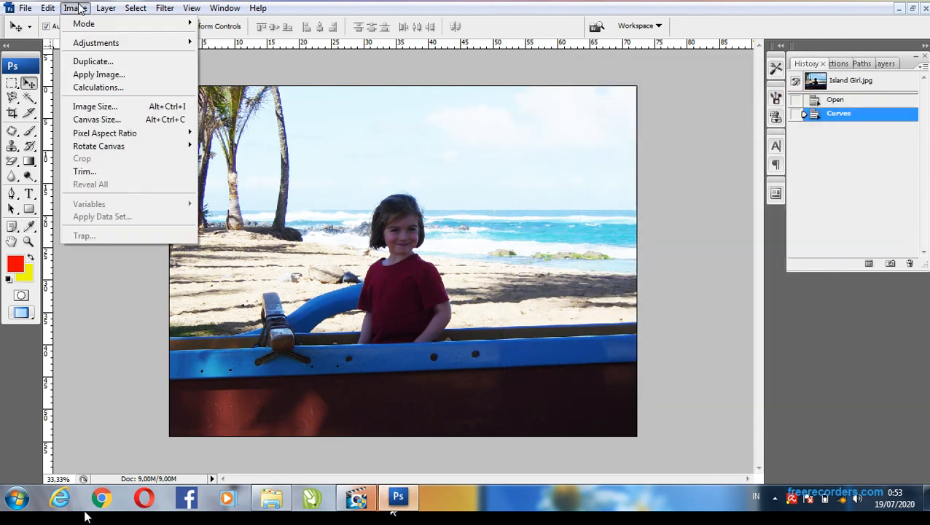
pyautogui.moveTo(166, 43)
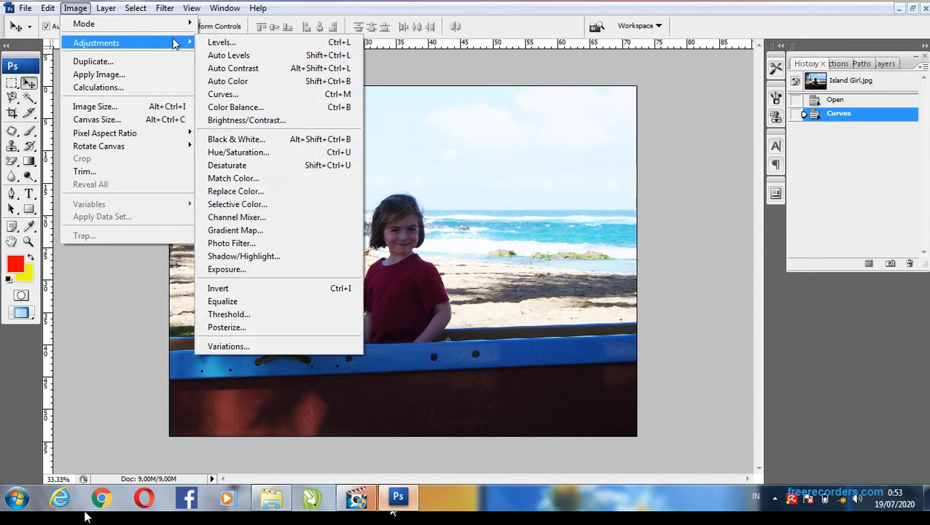
pyautogui.click(246, 204)
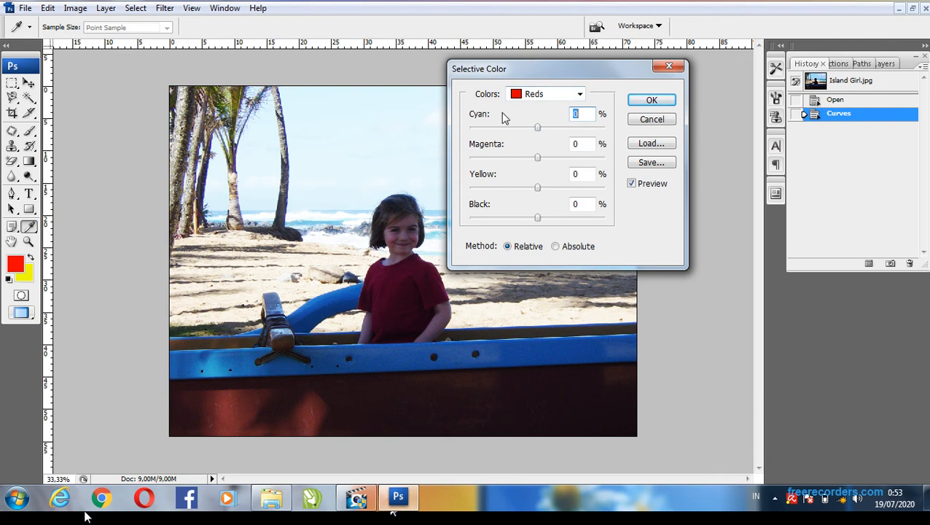
pyautogui.click(568, 96)
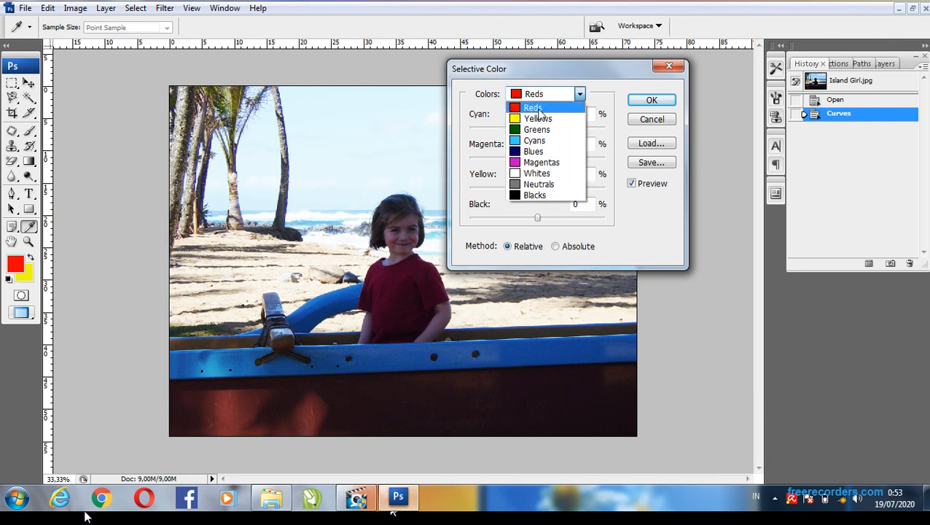
pyautogui.click(540, 109)
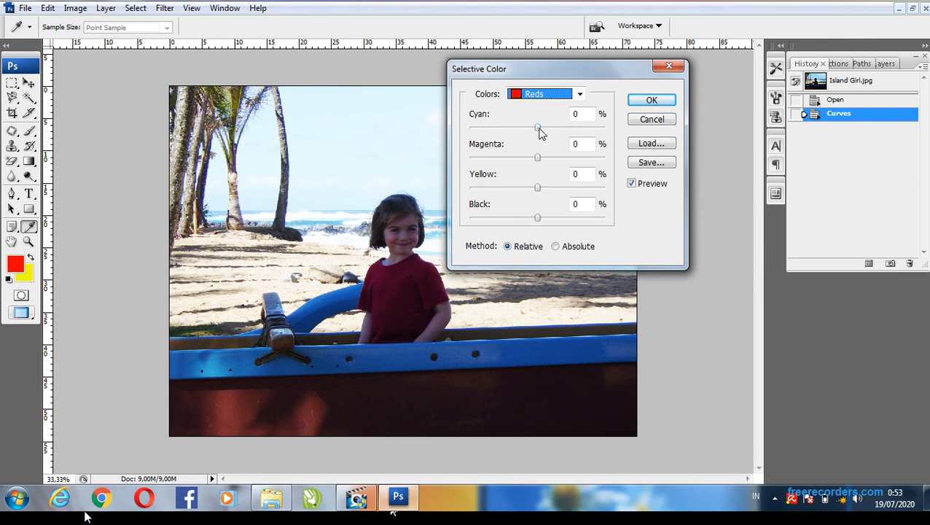
pyautogui.moveTo(537, 128); pyautogui.dragTo(543, 170)
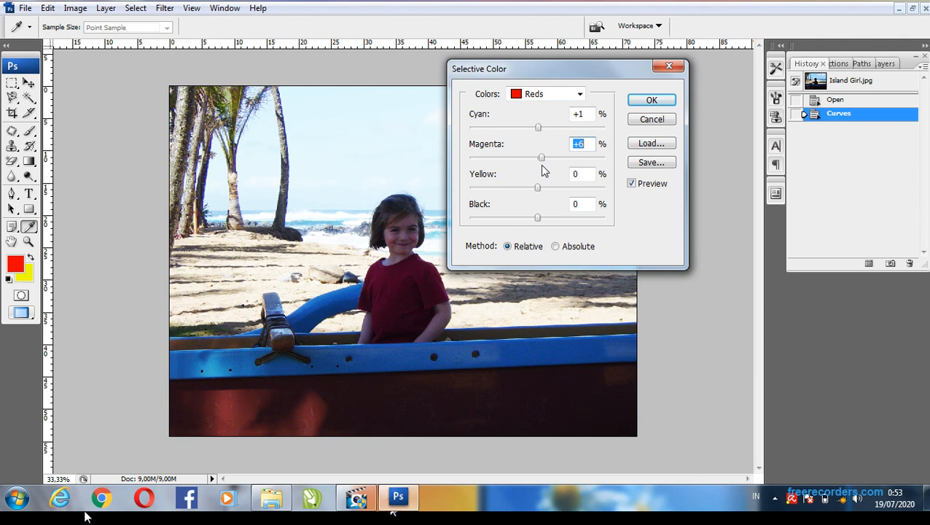
pyautogui.write('0')
# Test the yellow and black amounts for the Reds, with black at +1%, and reset yellow, black and cyan to 0.
pyautogui.moveTo(539, 191)
pyautogui.mouseDown()
pyautogui.moveTo(485, 201)
pyautogui.moveTo(571, 196)
pyautogui.moveTo(505, 191)
pyautogui.moveTo(575, 193)
pyautogui.moveTo(491, 200)
pyautogui.moveTo(550, 202)
pyautogui.mouseUp()
pyautogui.write('0')
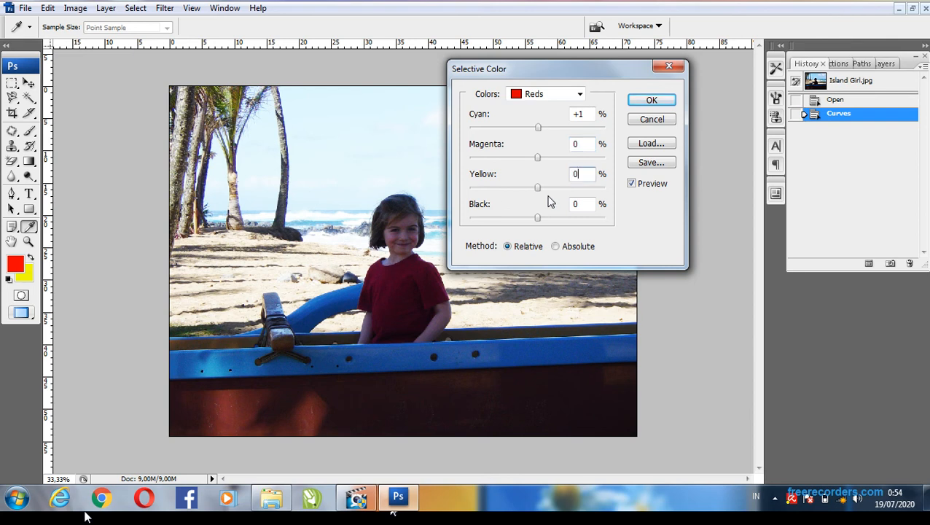
pyautogui.moveTo(532, 222); pyautogui.dragTo(537, 271)
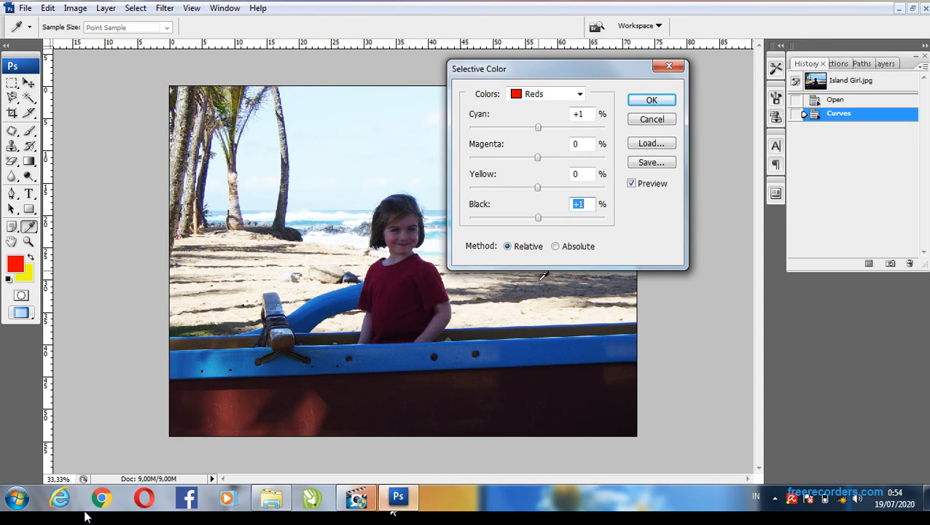
pyautogui.write('0')
pyautogui.click(539, 126)
pyautogui.write('0')
# Try different yellow amounts, such as -95% and +5%, on the Yellows and cancel the Selective Color adjustment.
pyautogui.click(544, 98)
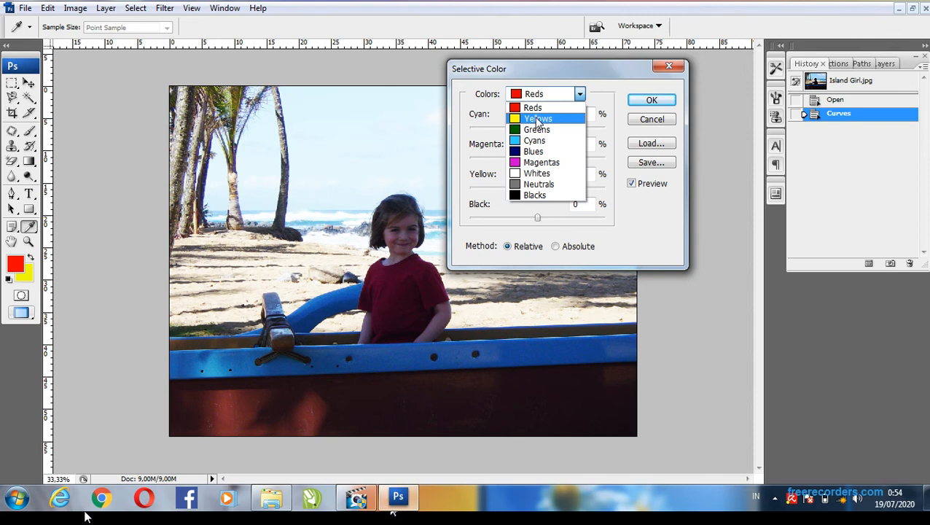
pyautogui.click(538, 120)
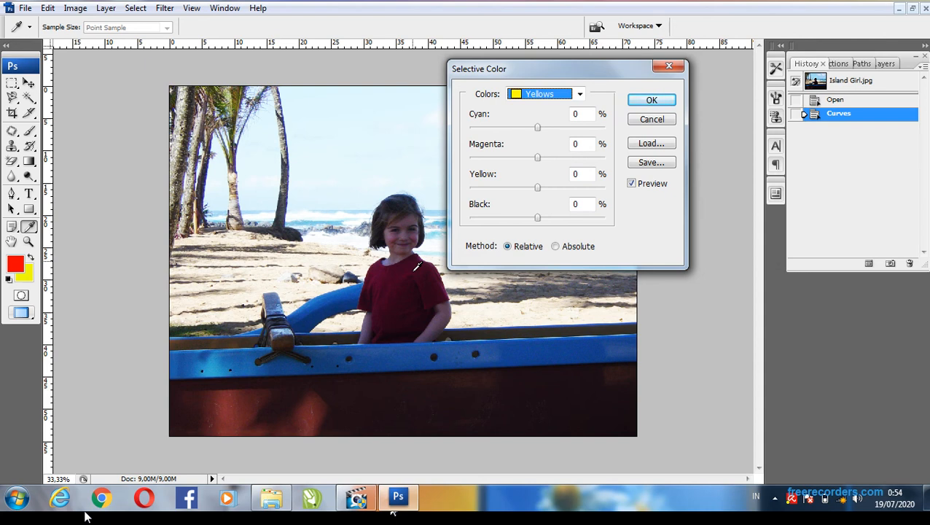
pyautogui.click(540, 188)
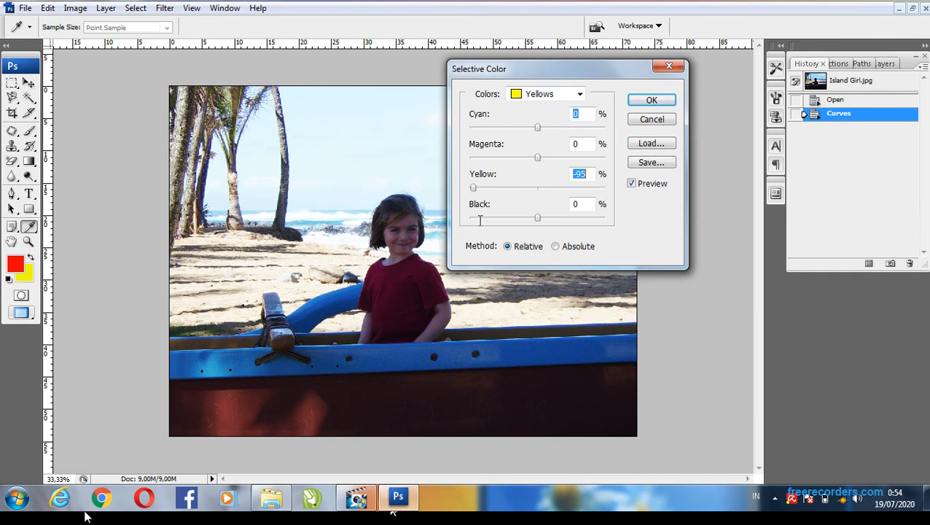
pyautogui.moveTo(539, 187); pyautogui.dragTo(569, 187)
pyautogui.press('Up')
pyautogui.press('Up')
pyautogui.press('Up')
pyautogui.moveTo(529, 191); pyautogui.dragTo(420, 230)
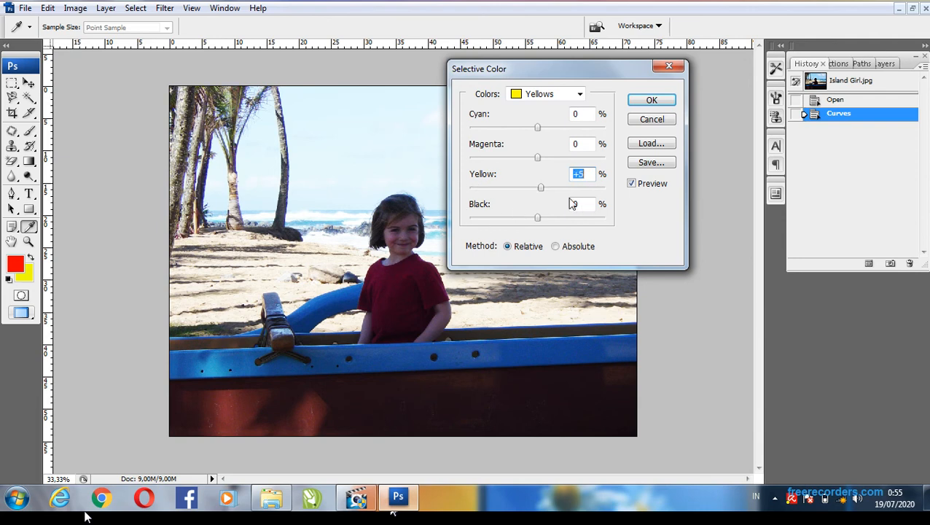
pyautogui.click(554, 198)
pyautogui.moveTo(540, 129); pyautogui.dragTo(557, 129)
pyautogui.click(655, 119)
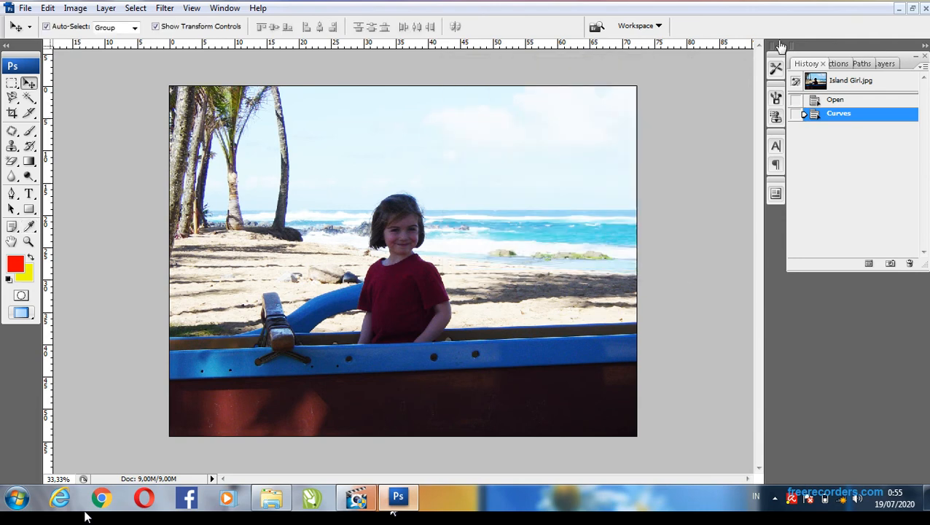
# Restore the Island Girl photo to a floating window and open the Ducky image from the Samples folder.
pyautogui.click(912, 9)
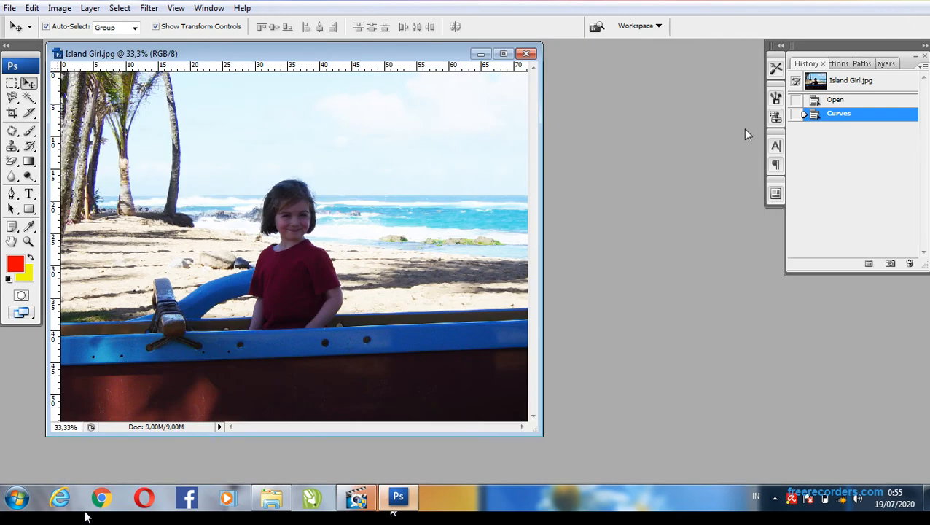
pyautogui.hotkey('ctrl', 'o')
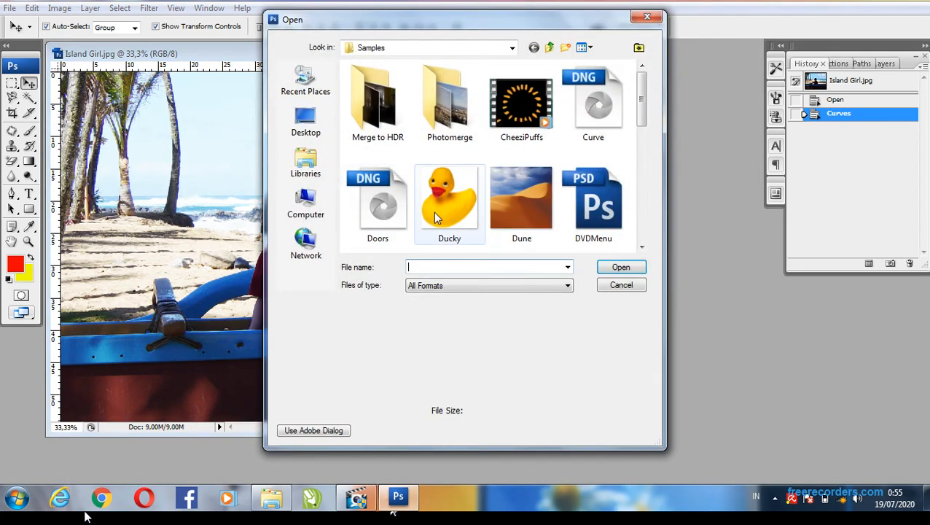
pyautogui.doubleClick(440, 217)
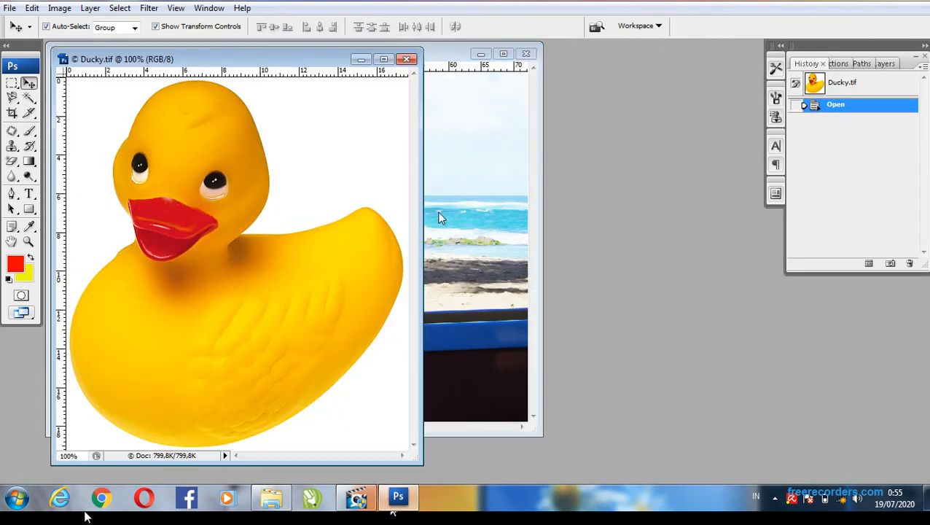
# Try Selective Color on the duck's Yellows with cyan -36%, magenta +79%, yellow -73% and black +97%.
pyautogui.click(59, 8)
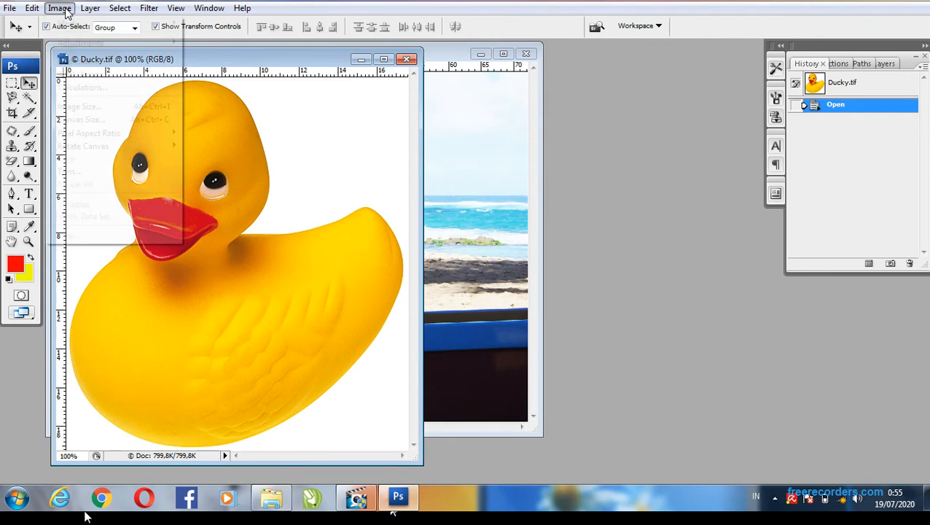
pyautogui.moveTo(107, 43)
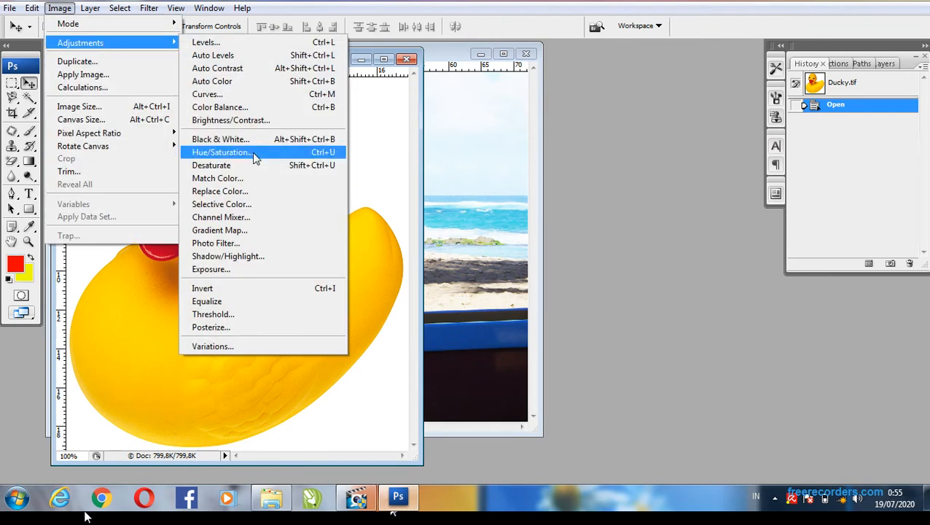
pyautogui.click(255, 202)
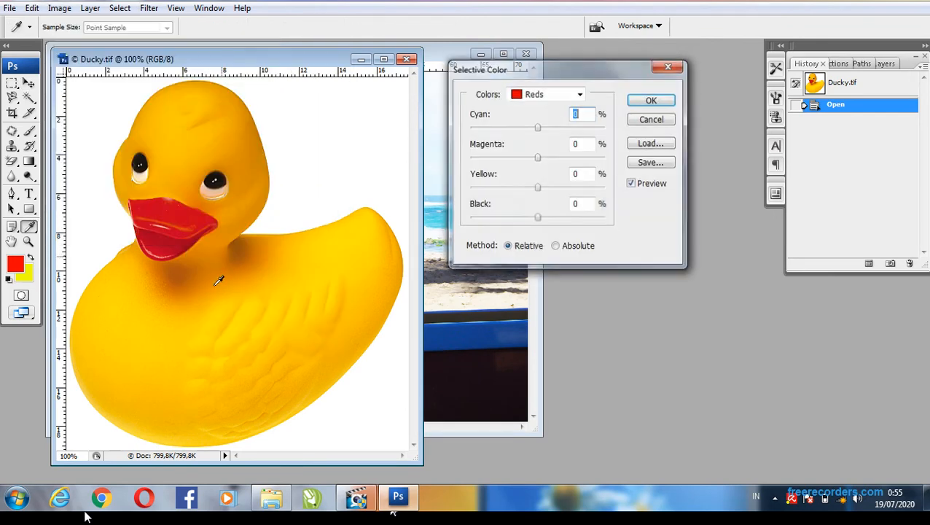
pyautogui.click(534, 96)
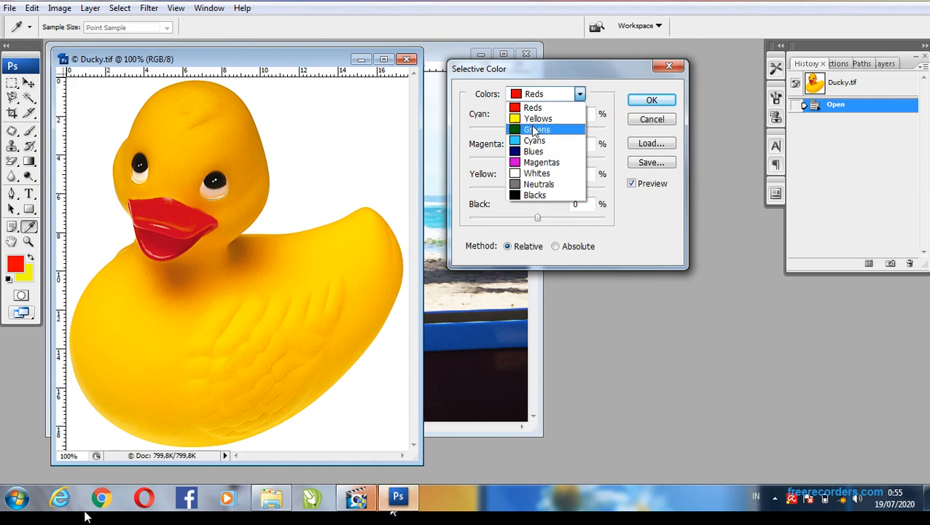
pyautogui.click(535, 119)
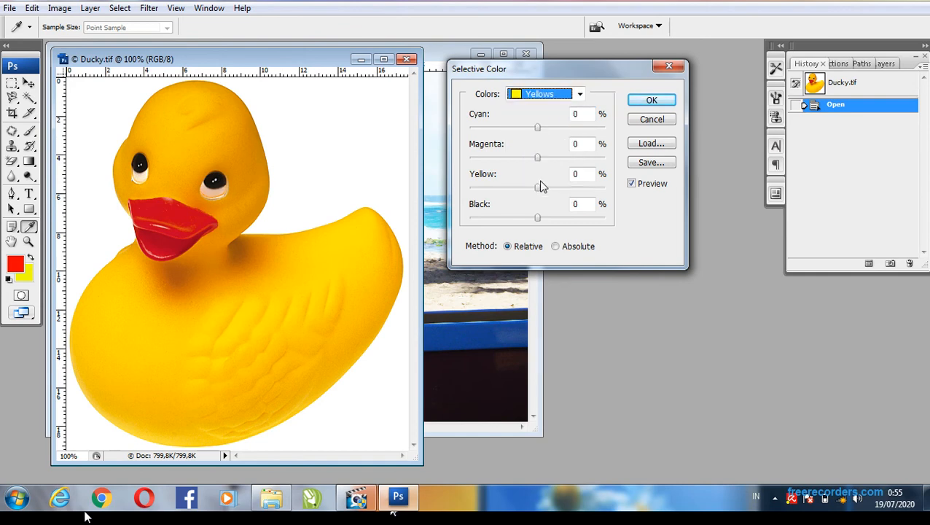
pyautogui.moveTo(540, 186); pyautogui.dragTo(501, 188)
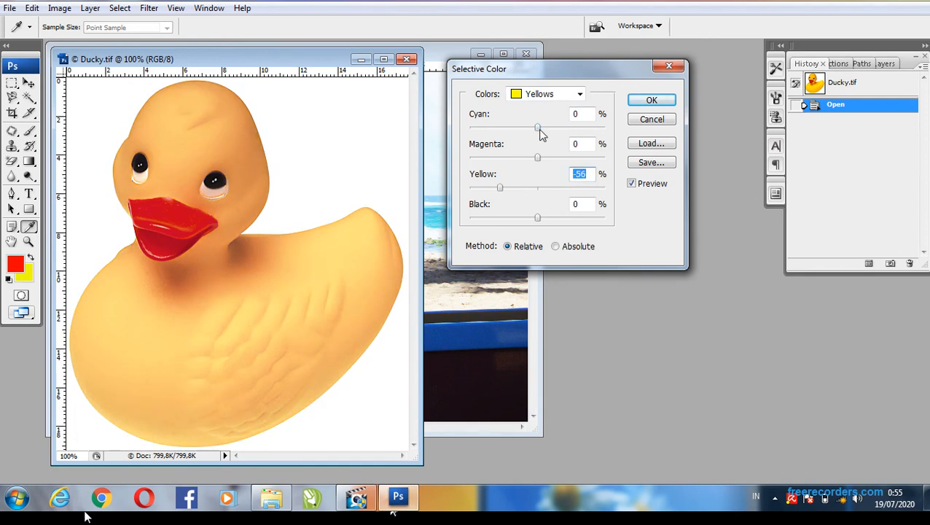
pyautogui.moveTo(540, 128); pyautogui.dragTo(593, 160)
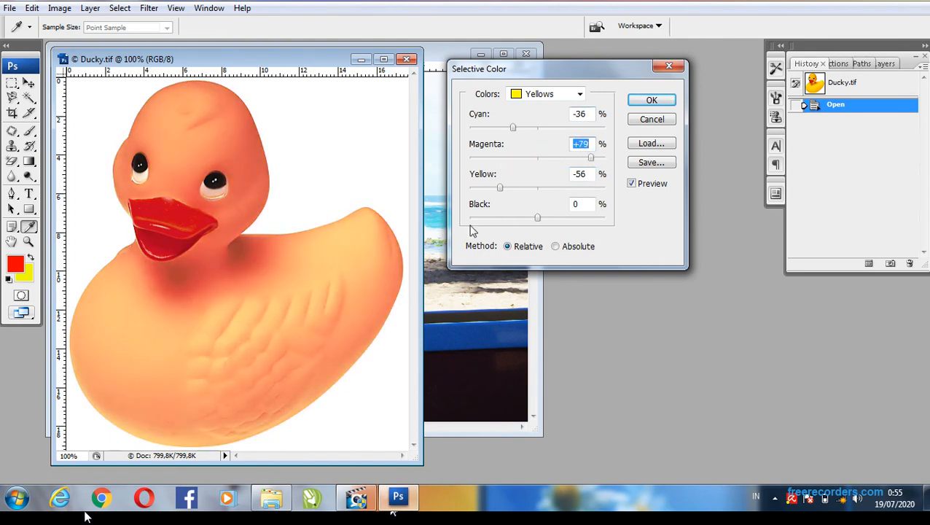
pyautogui.moveTo(500, 190)
pyautogui.mouseDown()
pyautogui.moveTo(544, 187)
pyautogui.moveTo(490, 191)
pyautogui.mouseUp()
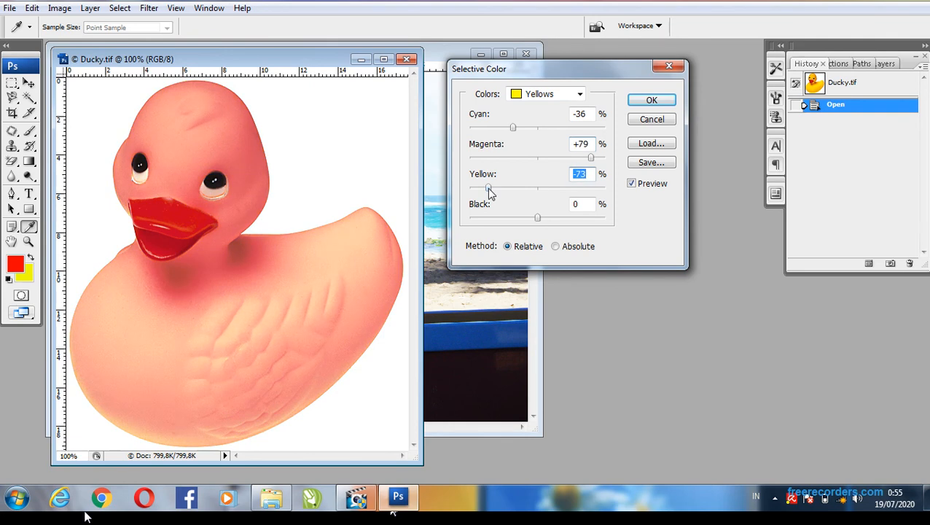
pyautogui.moveTo(537, 218); pyautogui.dragTo(604, 237)
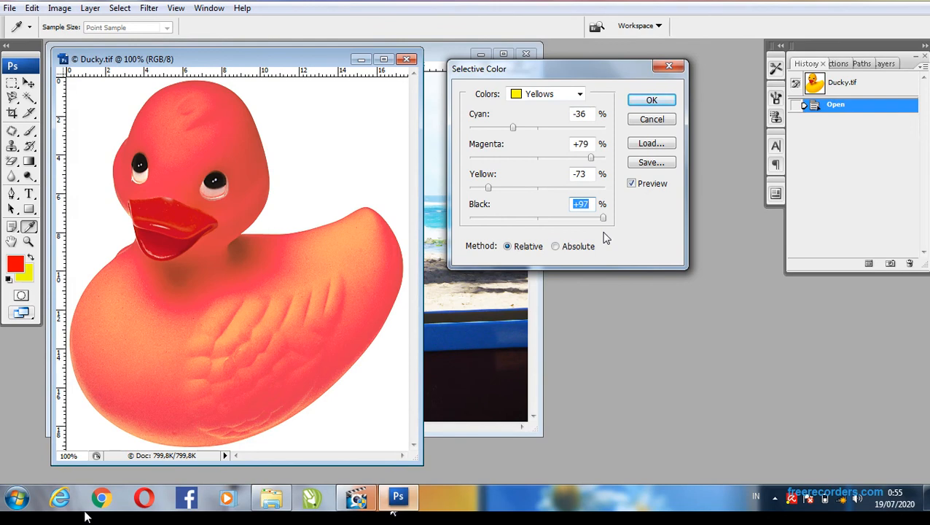
# Reset the black, yellow, magenta and cyan amounts of the duck's Yellows to 0.
pyautogui.write('0')
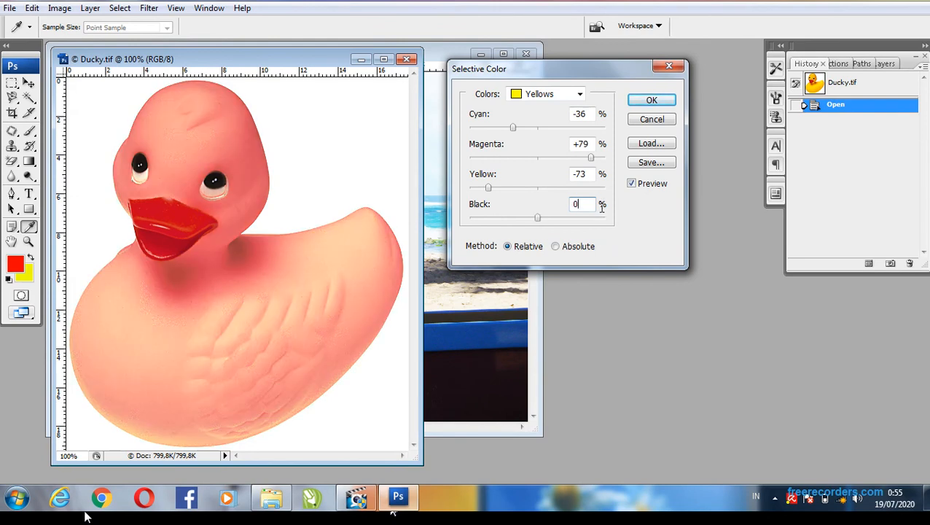
pyautogui.hotkey('shift', 'Tab')
pyautogui.write('0')
pyautogui.hotkey('shift', 'Tab')
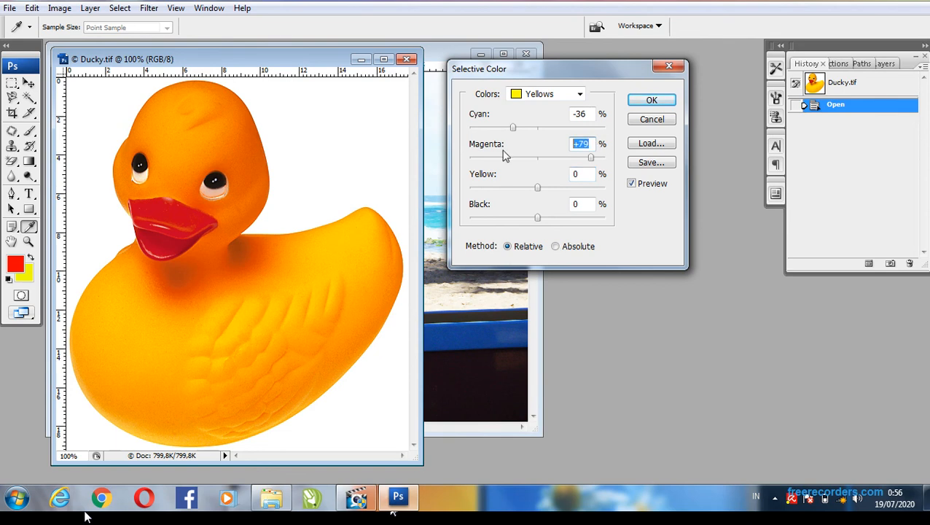
pyautogui.write('0')
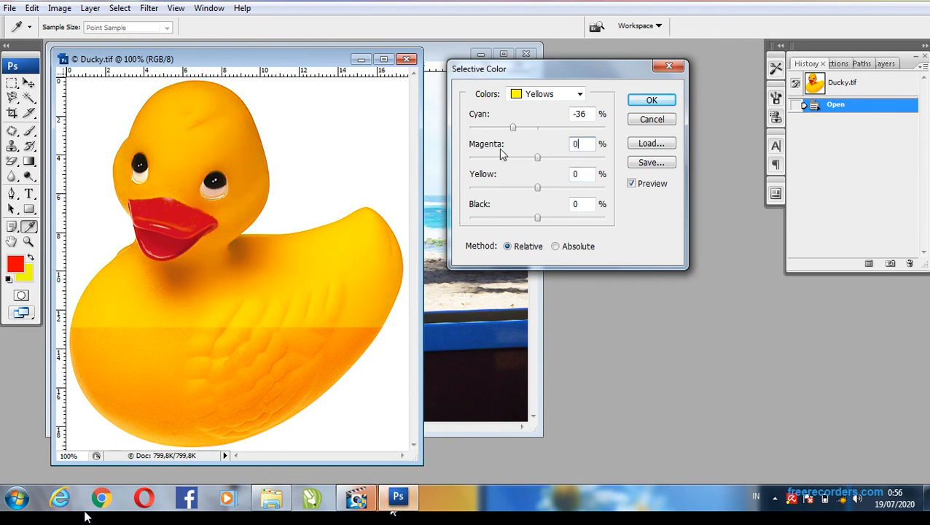
pyautogui.doubleClick(588, 116)
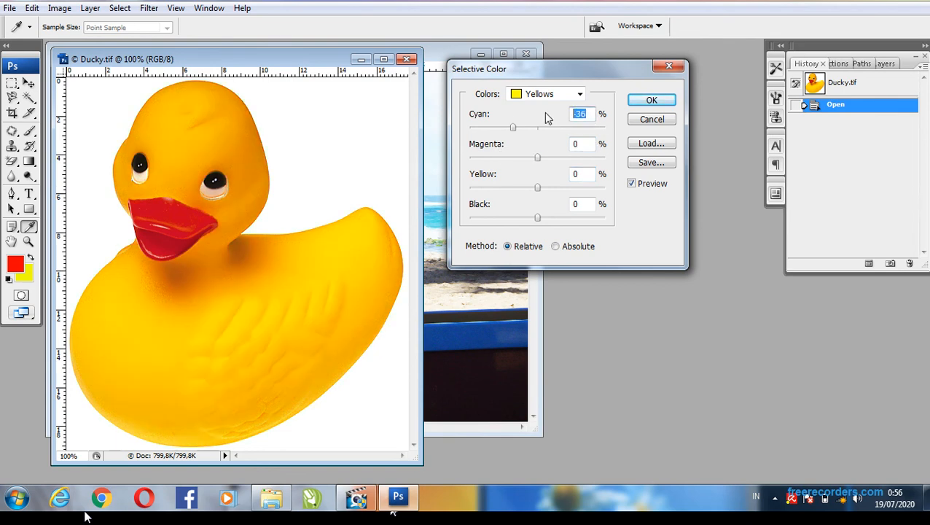
pyautogui.write('0')
# Test the cyan, magenta, yellow and black amounts on the duck's Reds, with black at +34%, and reset them all to 0.
pyautogui.click(526, 94)
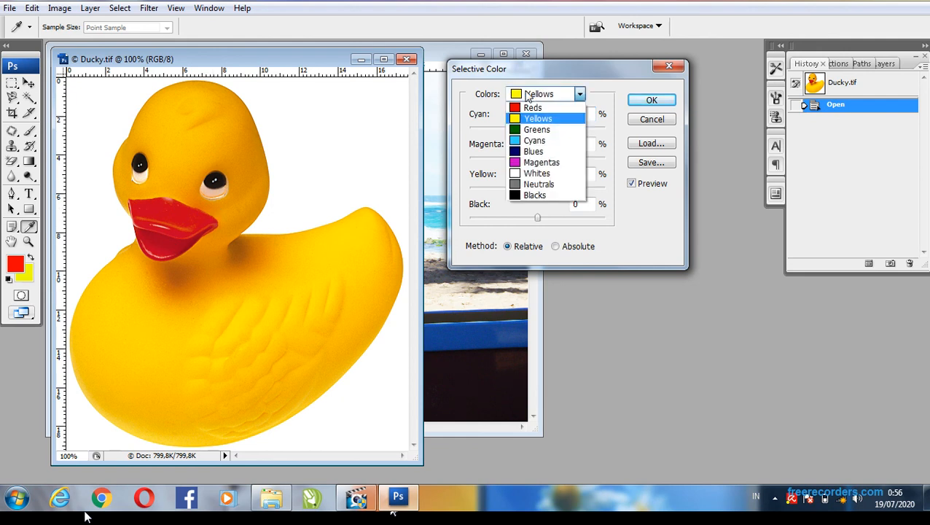
pyautogui.click(530, 107)
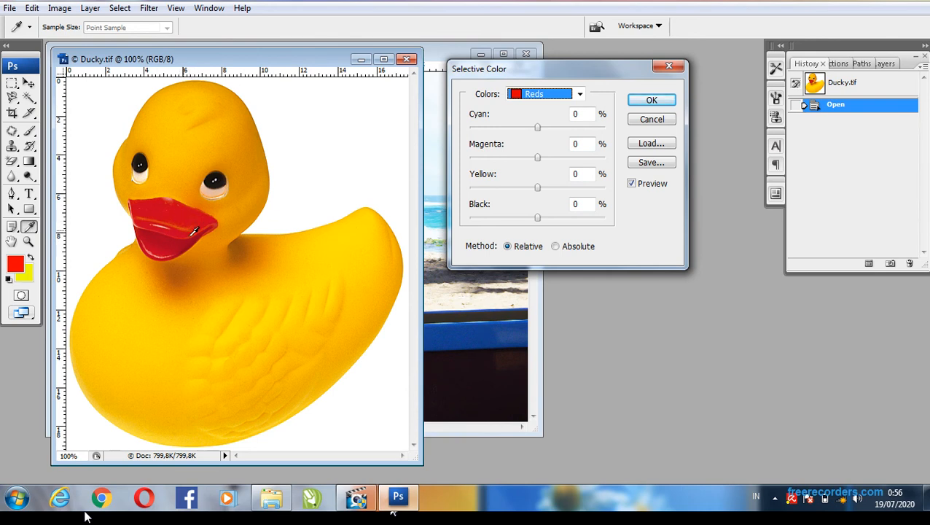
pyautogui.click(538, 128)
pyautogui.moveTo(538, 128); pyautogui.dragTo(530, 178)
pyautogui.write('0')
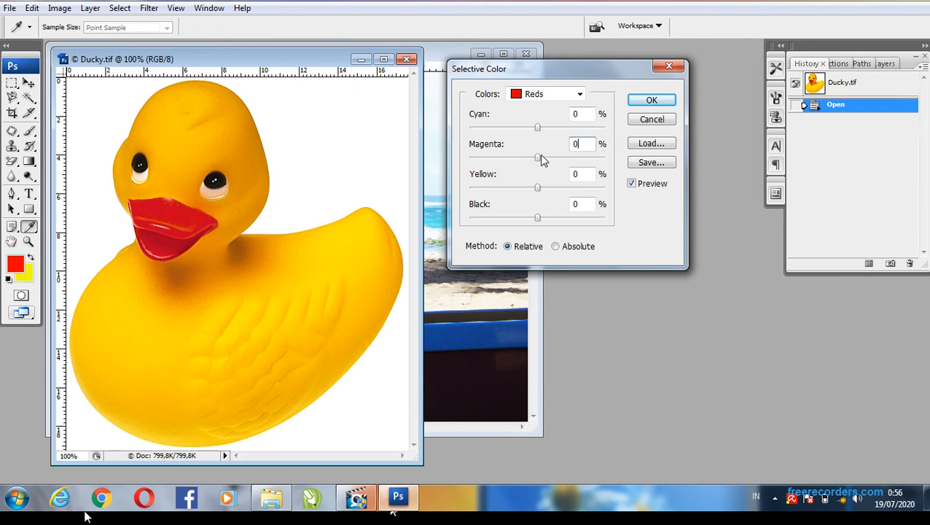
pyautogui.moveTo(541, 162); pyautogui.dragTo(515, 174)
pyautogui.write('0')
pyautogui.moveTo(540, 188)
pyautogui.mouseDown()
pyautogui.moveTo(481, 193)
pyautogui.moveTo(563, 183)
pyautogui.moveTo(477, 182)
pyautogui.moveTo(539, 186)
pyautogui.mouseUp()
pyautogui.moveTo(542, 190); pyautogui.dragTo(561, 216)
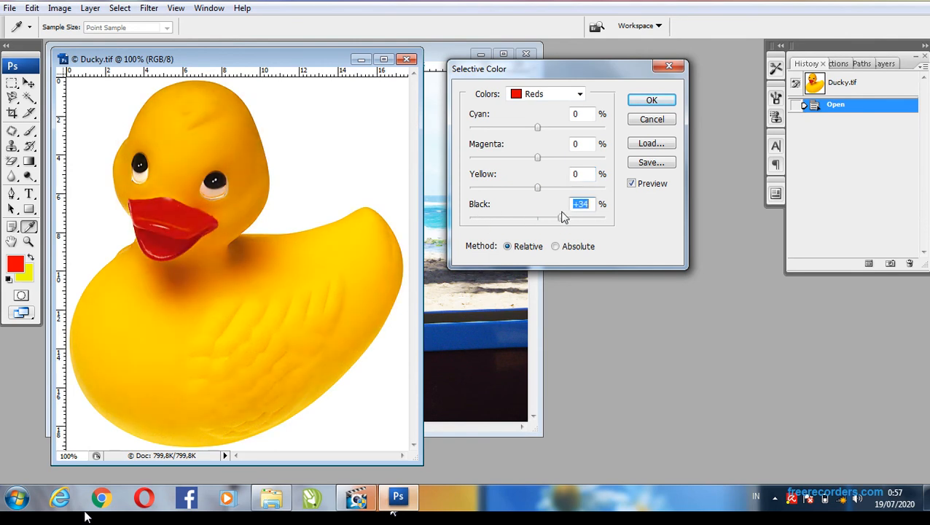
pyautogui.write('0')
pyautogui.click(557, 93)
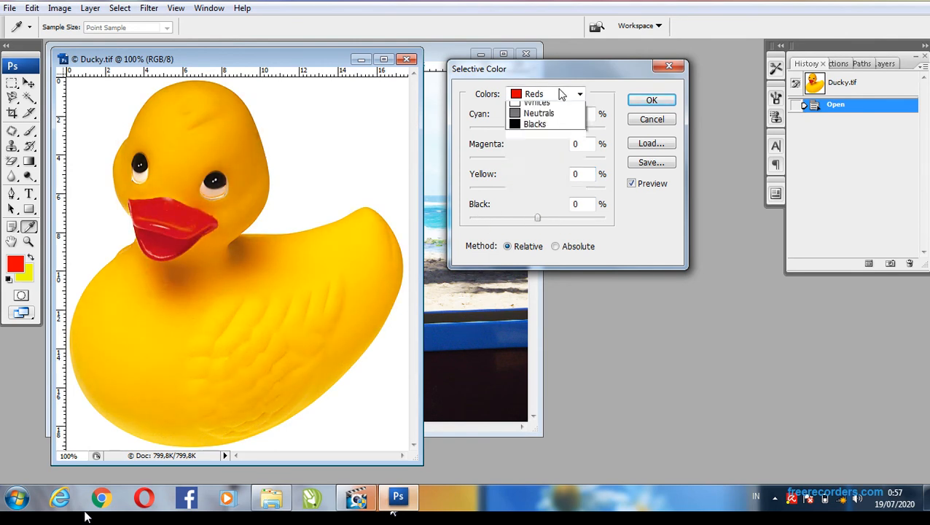
pyautogui.click(647, 121)
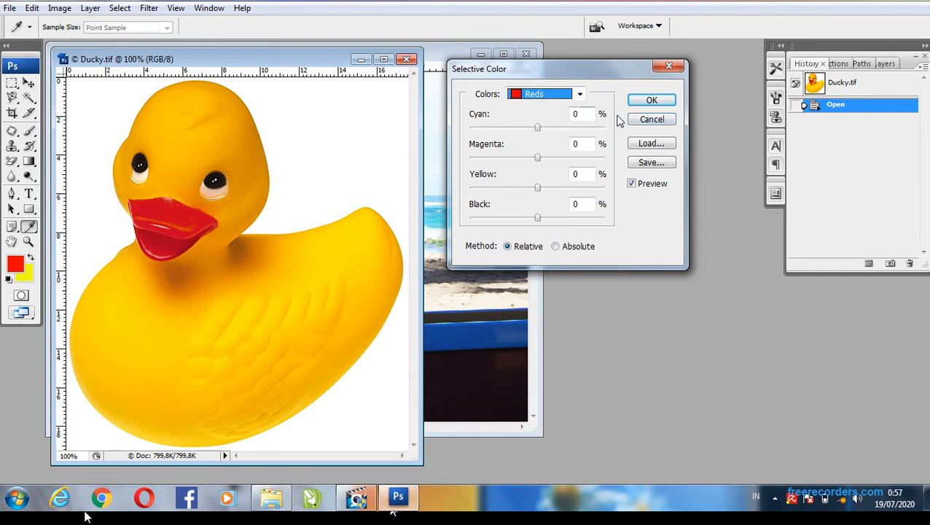
# Close the Ducky image with its Selective Color adjustment cancelled, and maximize the Island Girl photo.
pyautogui.click(653, 120)
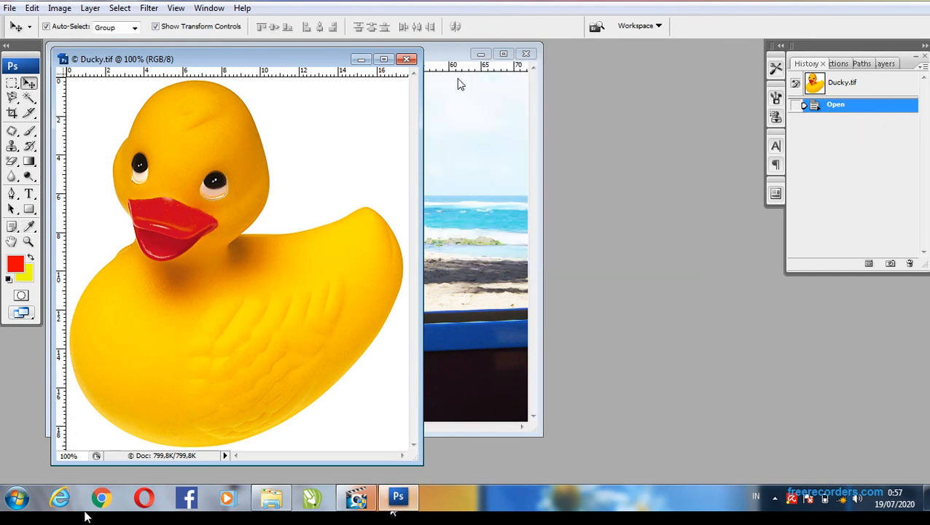
pyautogui.click(408, 58)
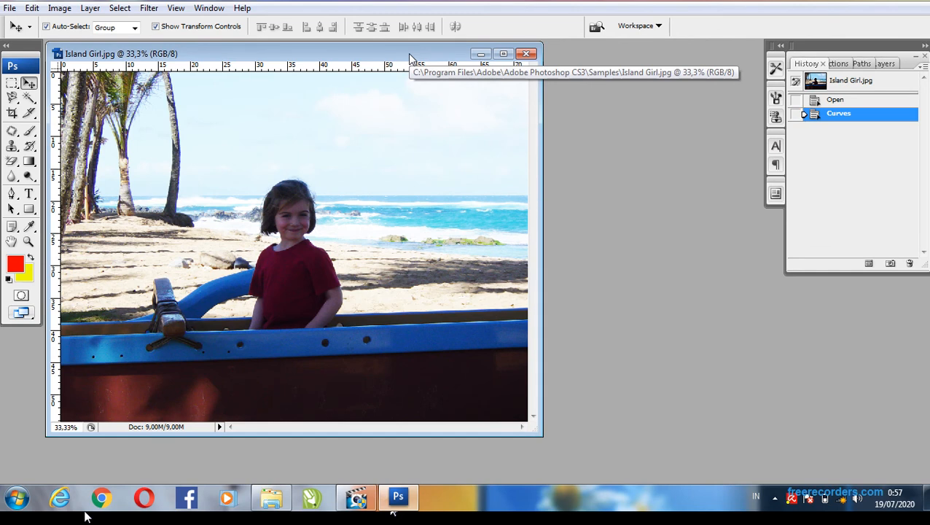
pyautogui.doubleClick(409, 57)
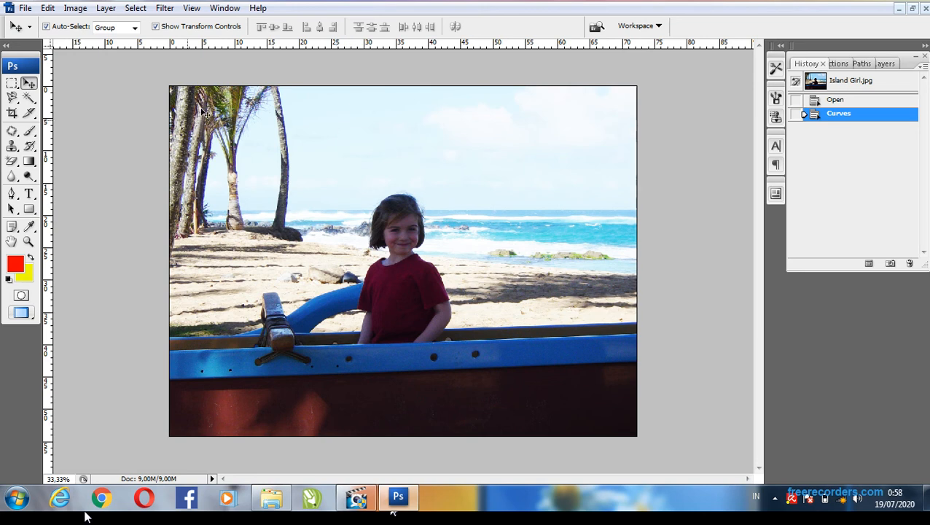
pyautogui.click(15, 160)
pyautogui.click(58, 160)
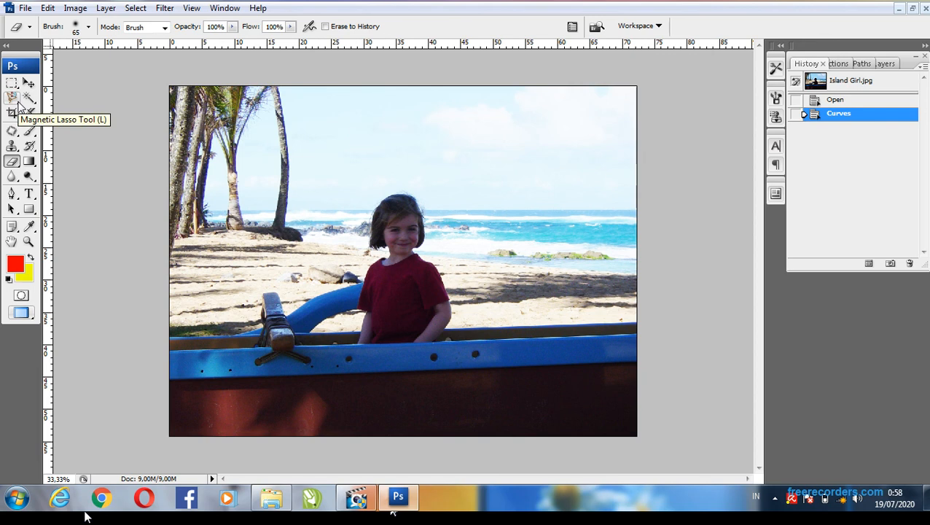
pyautogui.click(12, 98)
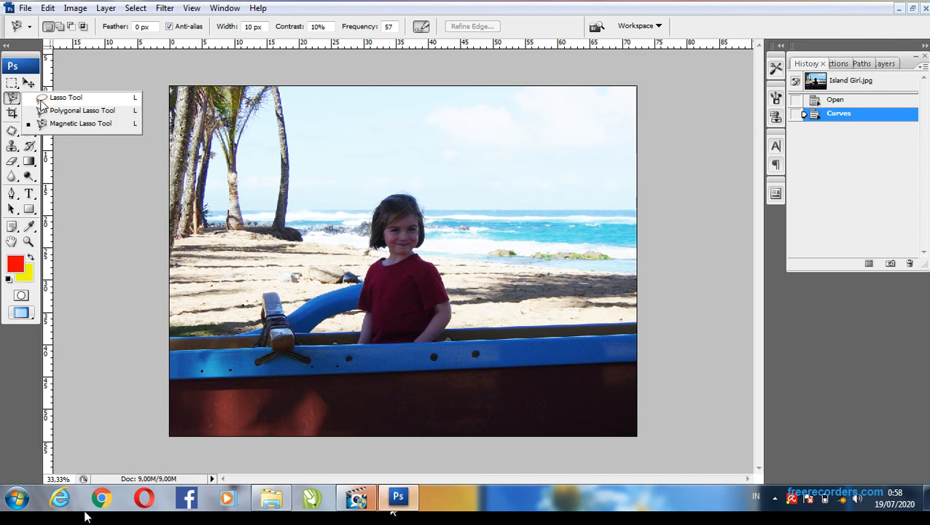
pyautogui.click(12, 132)
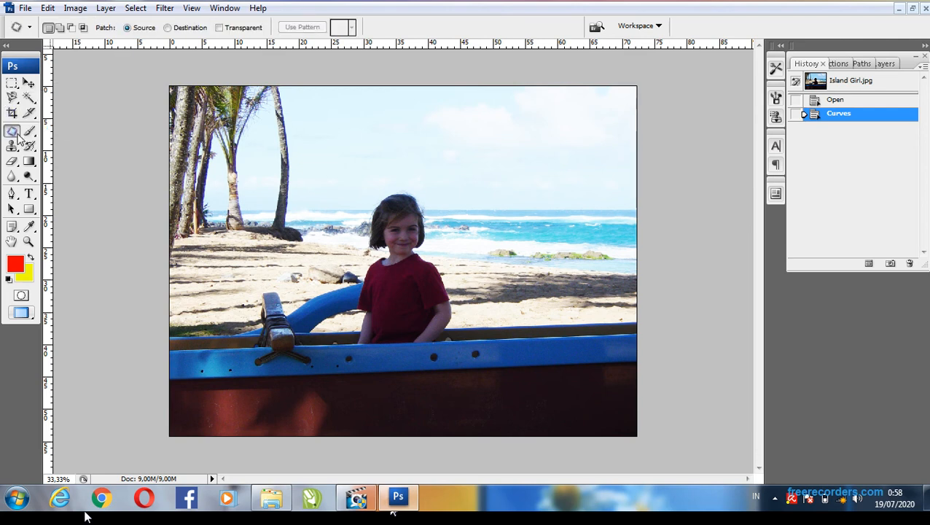
pyautogui.click(18, 139)
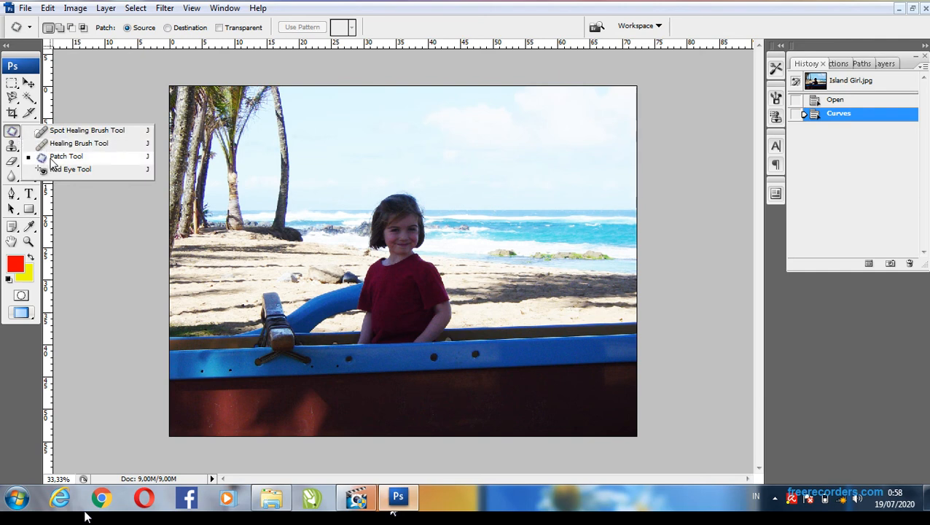
pyautogui.click(17, 135)
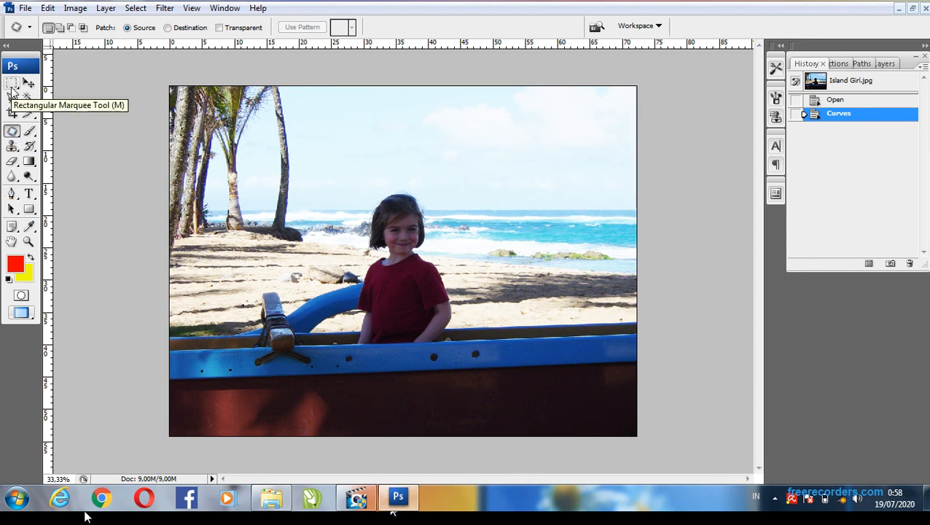
pyautogui.click(14, 133)
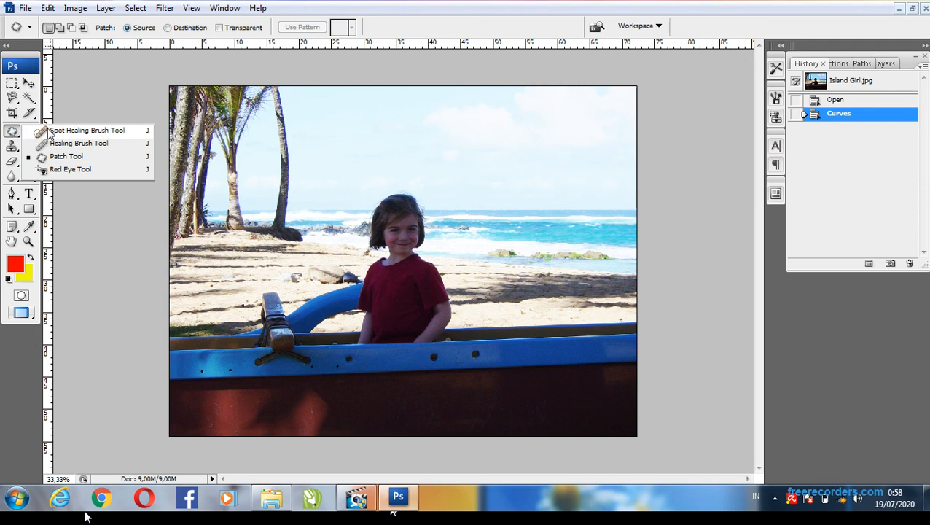
pyautogui.click(49, 131)
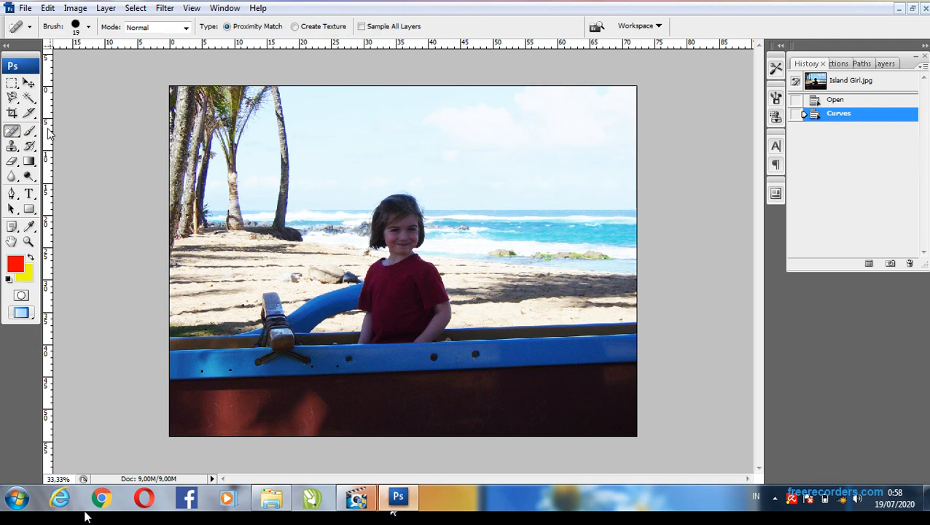
# Outline the sky, sea and beach around the girl with the Patch Tool in Source mode.
pyautogui.click(11, 135)
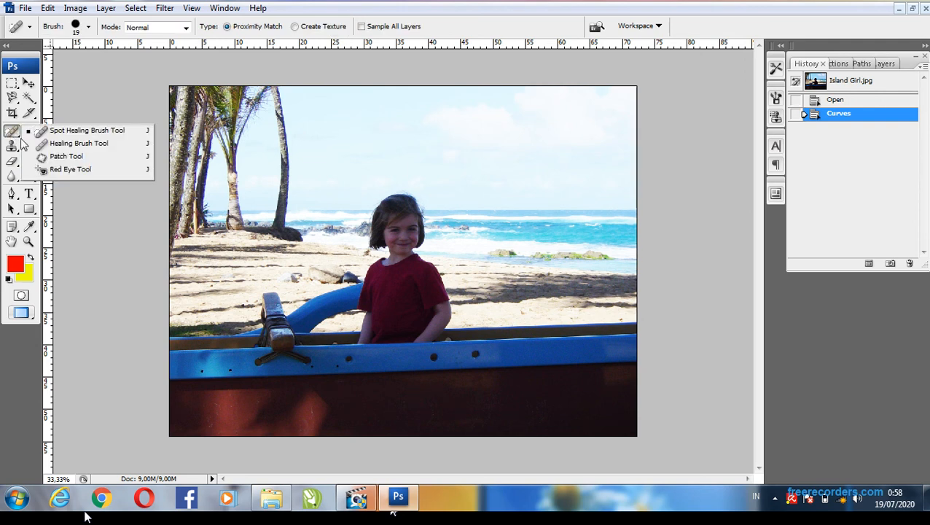
pyautogui.click(91, 156)
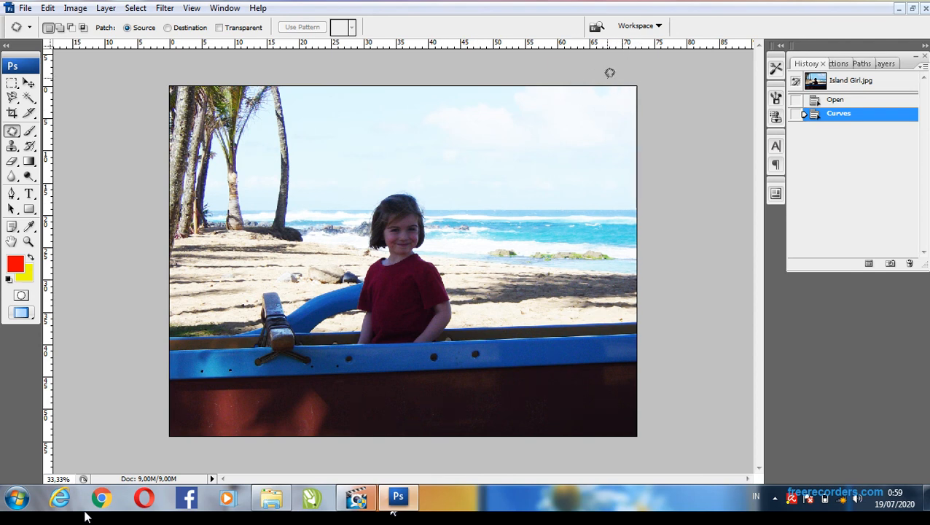
pyautogui.moveTo(661, 72); pyautogui.dragTo(661, 203)
pyautogui.moveTo(654, 275)
pyautogui.mouseDown()
pyautogui.moveTo(567, 320)
pyautogui.moveTo(475, 314)
pyautogui.mouseUp()
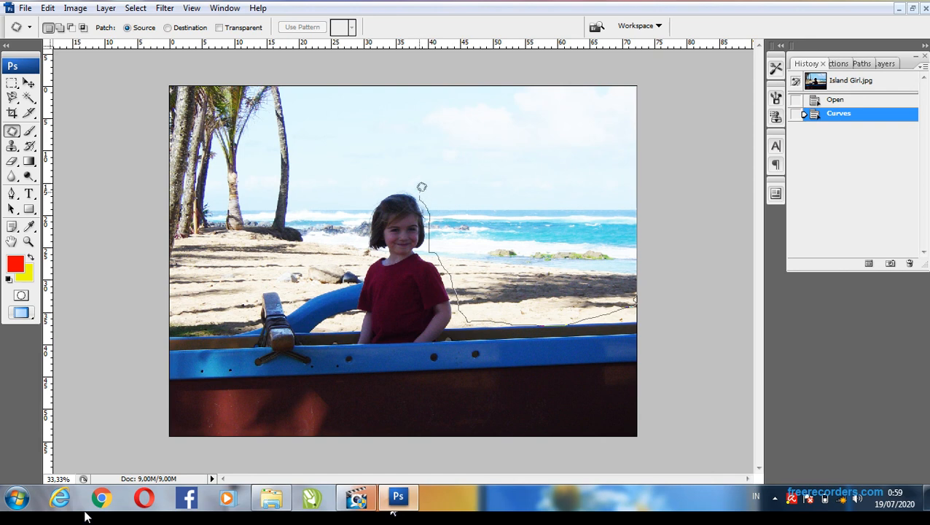
pyautogui.moveTo(422, 187)
pyautogui.mouseDown()
pyautogui.moveTo(370, 203)
pyautogui.moveTo(365, 261)
pyautogui.moveTo(327, 289)
pyautogui.moveTo(301, 291)
pyautogui.moveTo(269, 273)
pyautogui.moveTo(220, 312)
pyautogui.moveTo(131, 242)
pyautogui.moveTo(121, 206)
pyautogui.moveTo(177, 55)
pyautogui.moveTo(315, 13)
pyautogui.moveTo(633, 18)
pyautogui.mouseUp()
pyautogui.moveTo(686, 62); pyautogui.dragTo(686, 77)
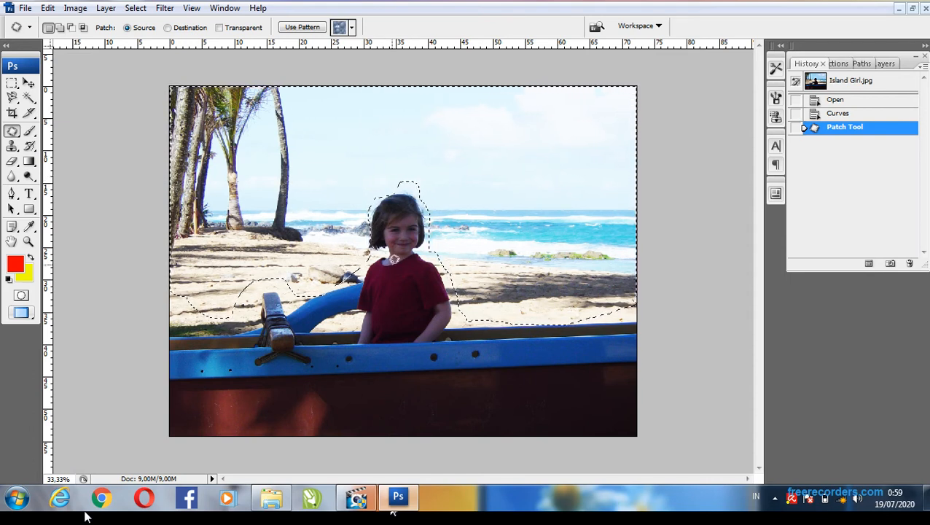
# Darken the selected background with an RGB Curves point at input 191, output 85, and clear the selection.
pyautogui.click(79, 9)
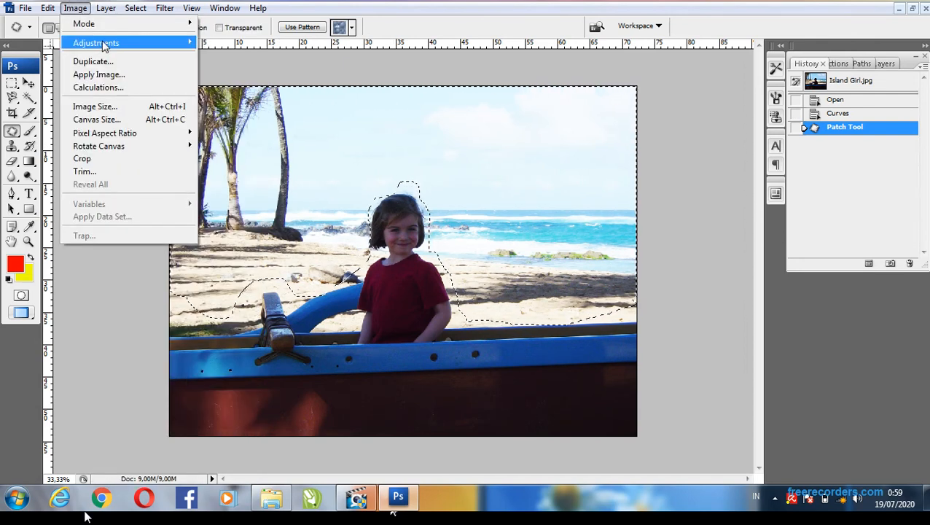
pyautogui.moveTo(104, 46)
pyautogui.click(234, 97)
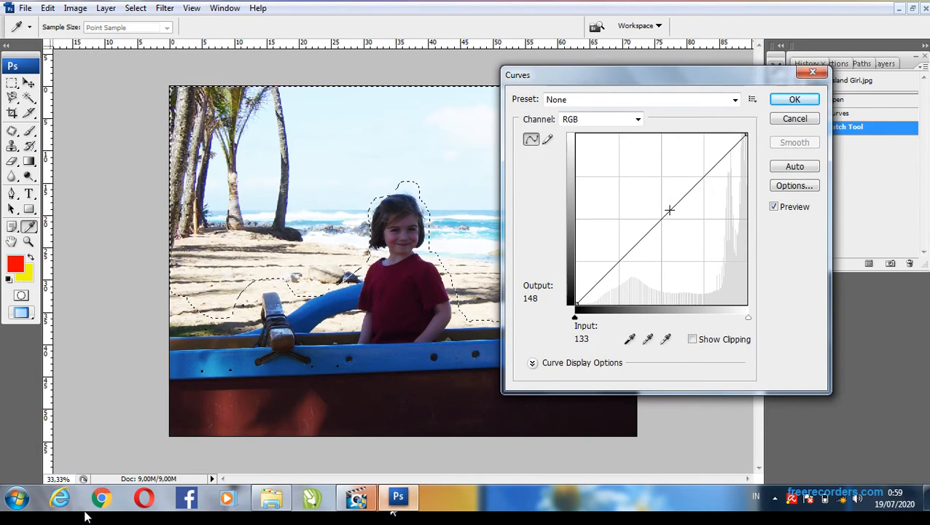
pyautogui.moveTo(669, 215); pyautogui.dragTo(706, 251)
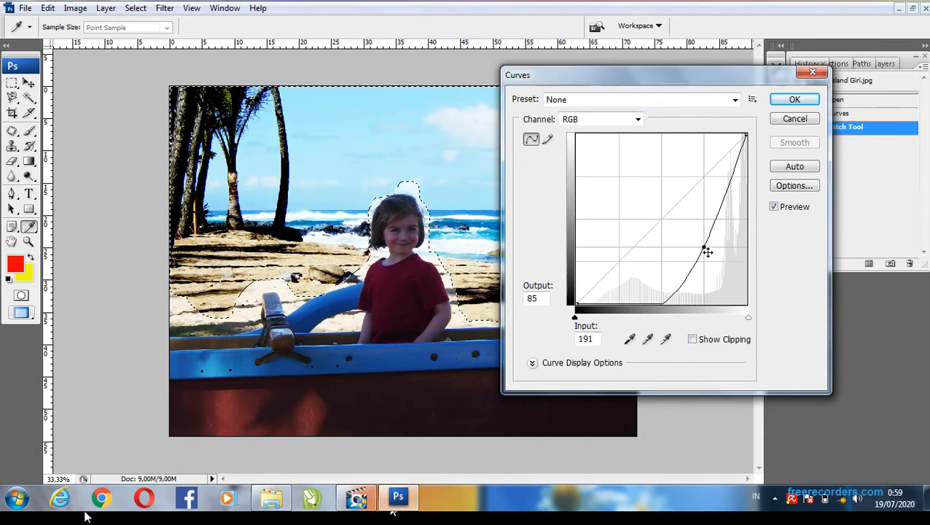
pyautogui.click(794, 99)
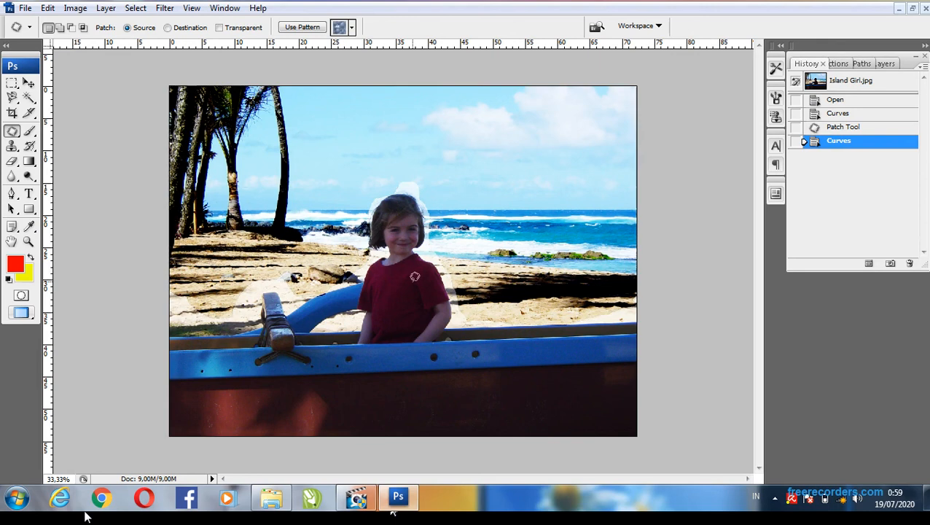
pyautogui.hotkey('ctrl', 'd')
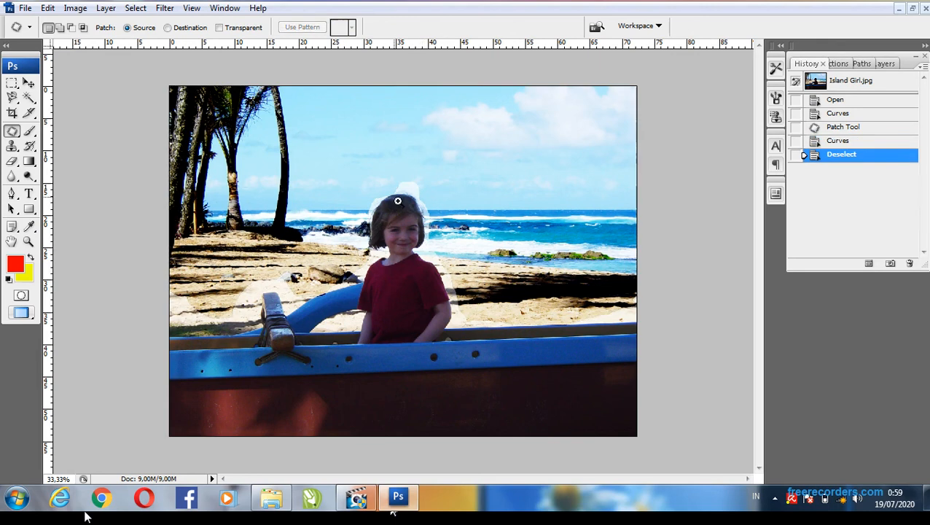
# Inspect the edge around the girl's head up close, and undo the background Curves adjustment and the deselection.
pyautogui.hotkey('ctrl', 'space')
pyautogui.moveTo(373, 183); pyautogui.dragTo(468, 271)
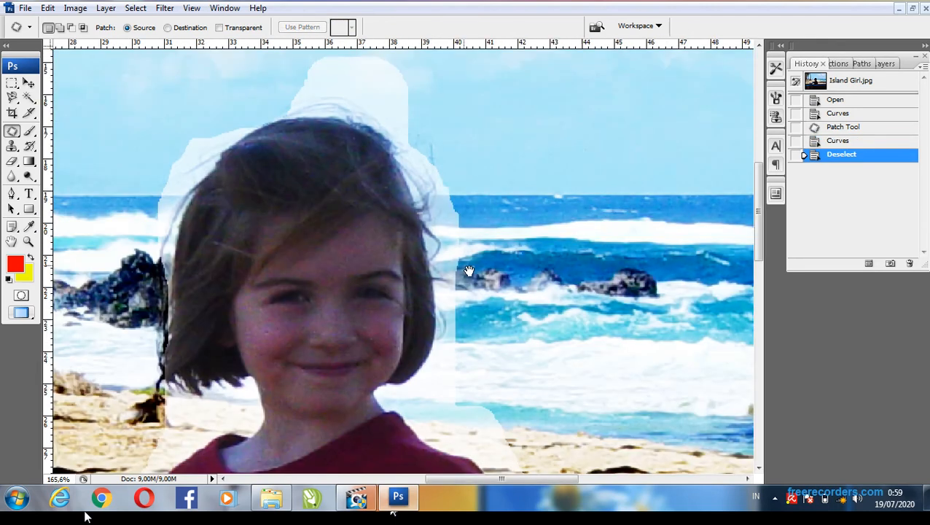
pyautogui.keyDown('alt'); pyautogui.click(474, 219); pyautogui.keyUp('alt')
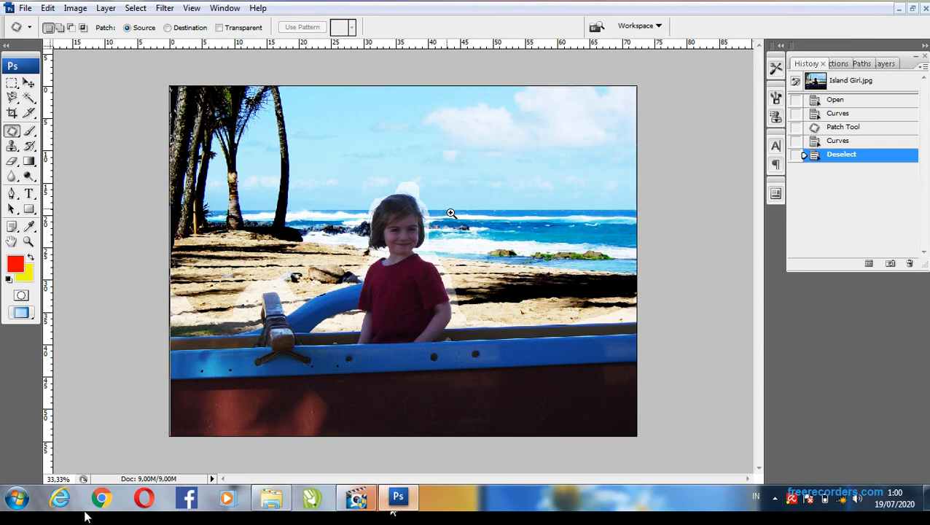
pyautogui.click(451, 212)
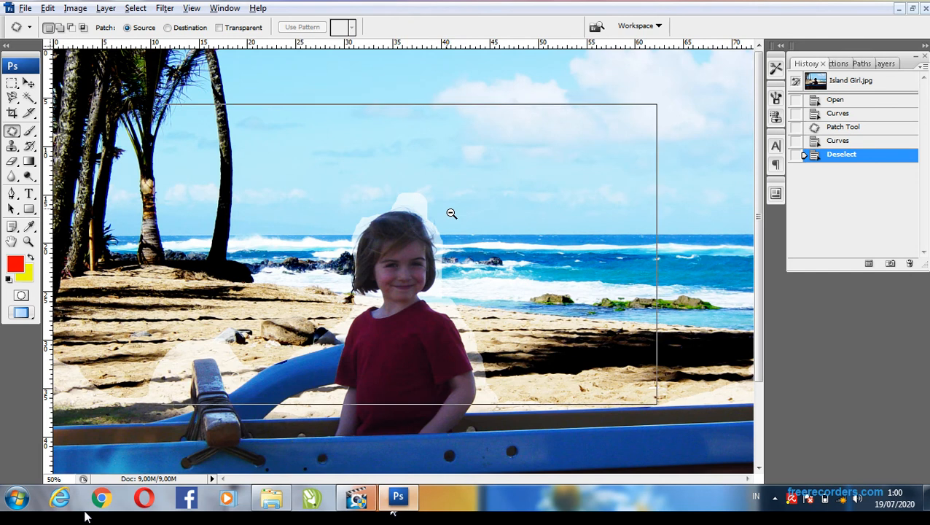
pyautogui.keyDown('alt'); pyautogui.click(452, 213); pyautogui.keyUp('alt')
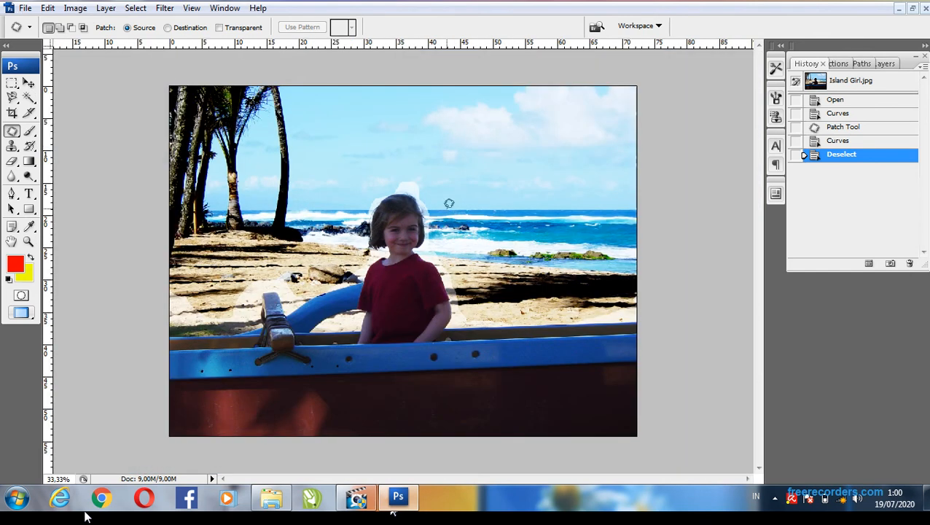
pyautogui.hotkey('ctrl', 'alt', 'z')
pyautogui.hotkey('ctrl', 'alt', 'z')
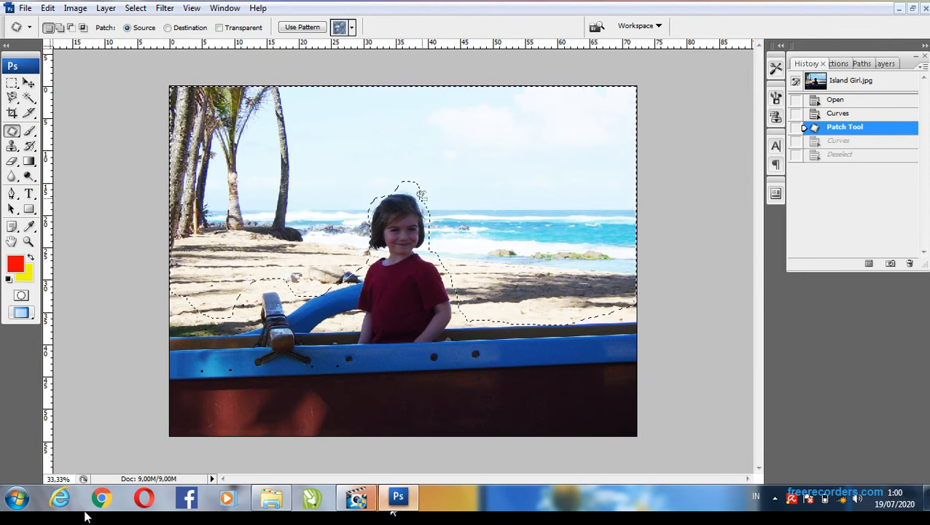
pyautogui.hotkey('ctrl', 'shift', 'z')
pyautogui.hotkey('ctrl', 'shift', 'z')
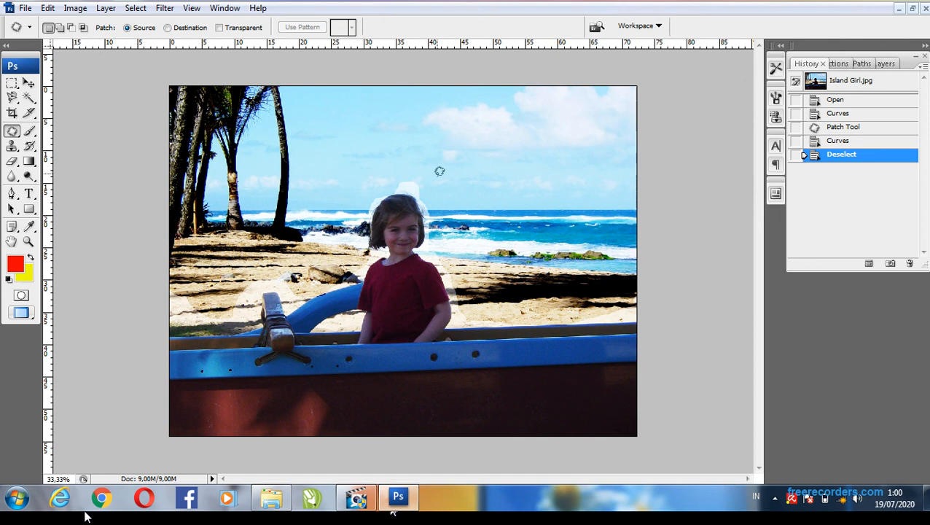
pyautogui.hotkey('ctrl', 'alt', 'z')
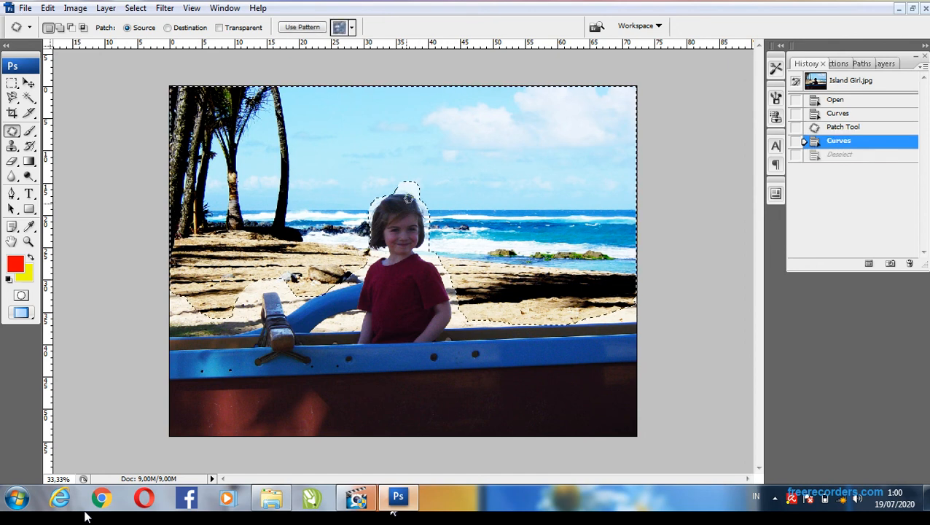
pyautogui.hotkey('ctrl', 'alt', 'z')
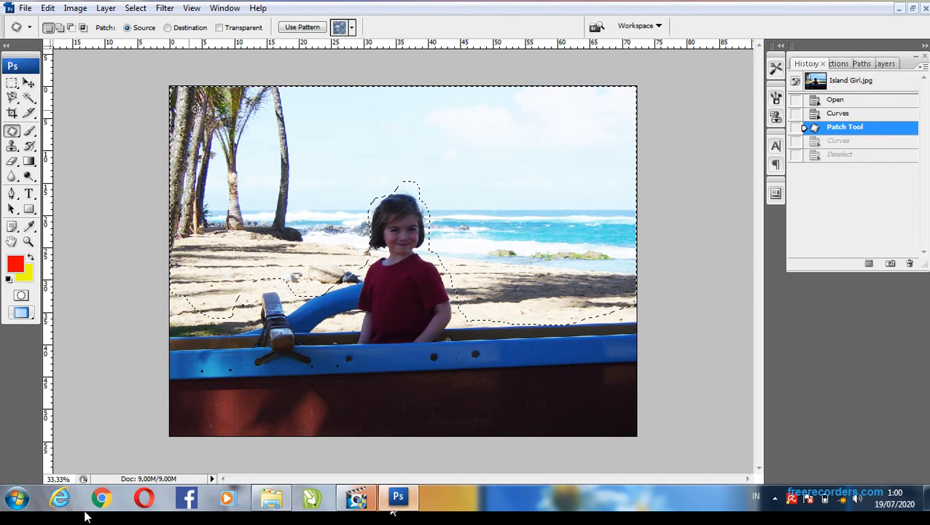
pyautogui.click(138, 9)
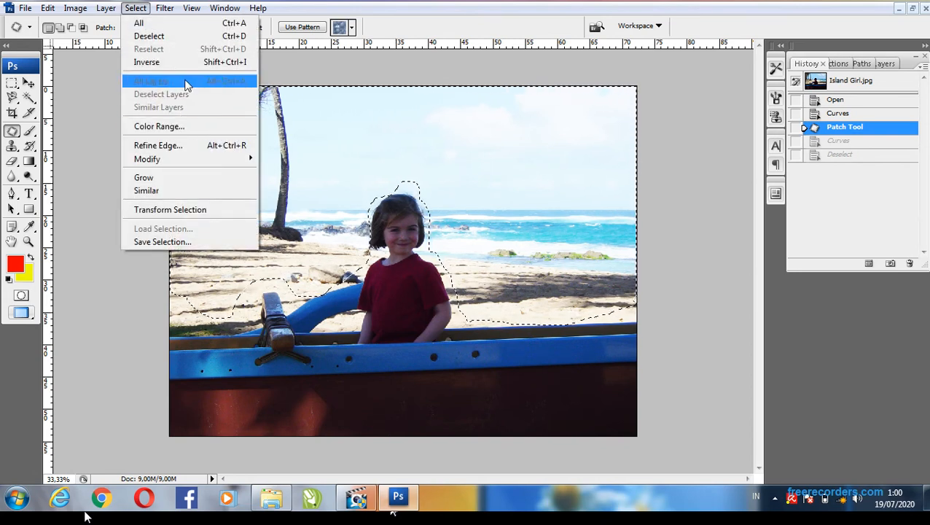
pyautogui.moveTo(105, 8)
pyautogui.moveTo(135, 8)
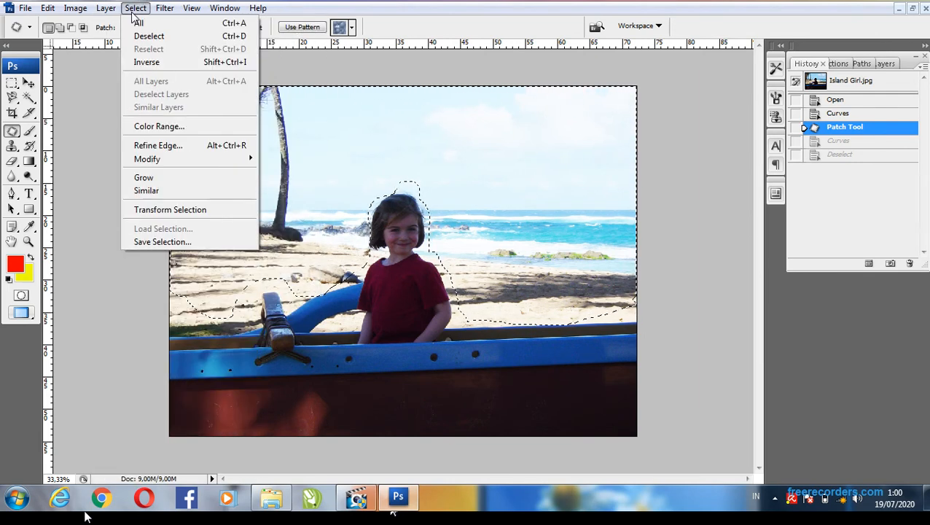
pyautogui.click(134, 11)
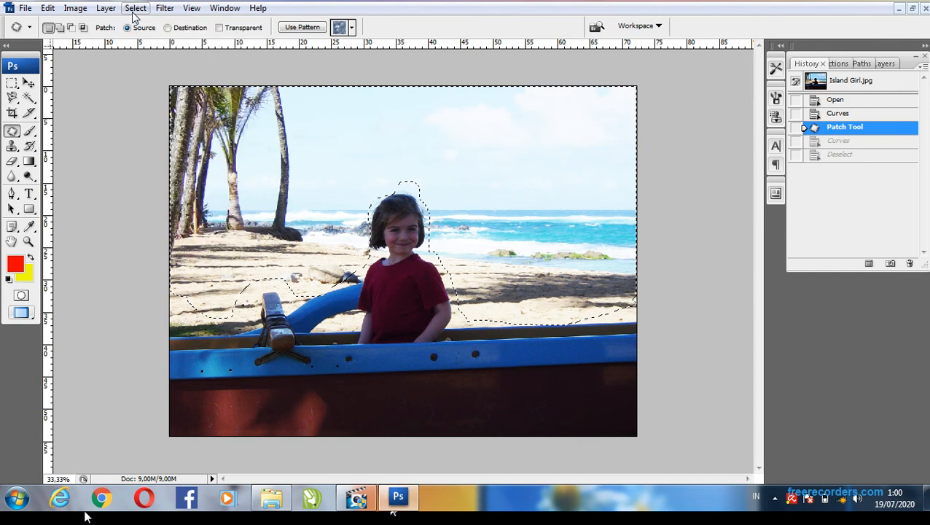
pyautogui.click(134, 12)
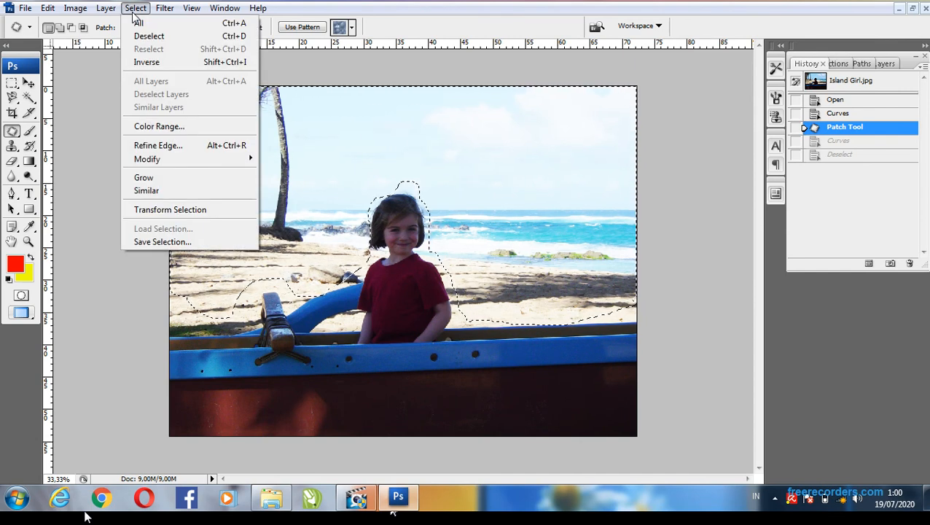
pyautogui.moveTo(160, 13)
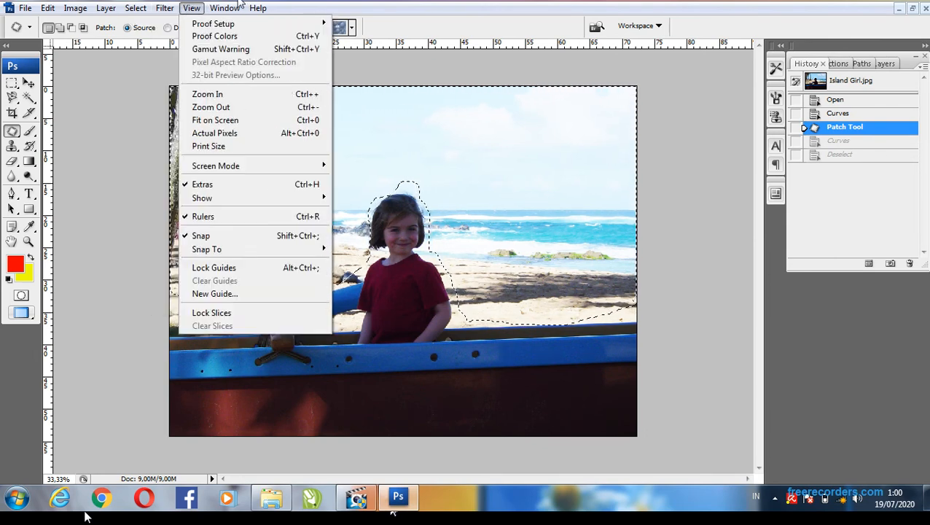
pyautogui.moveTo(224, 11)
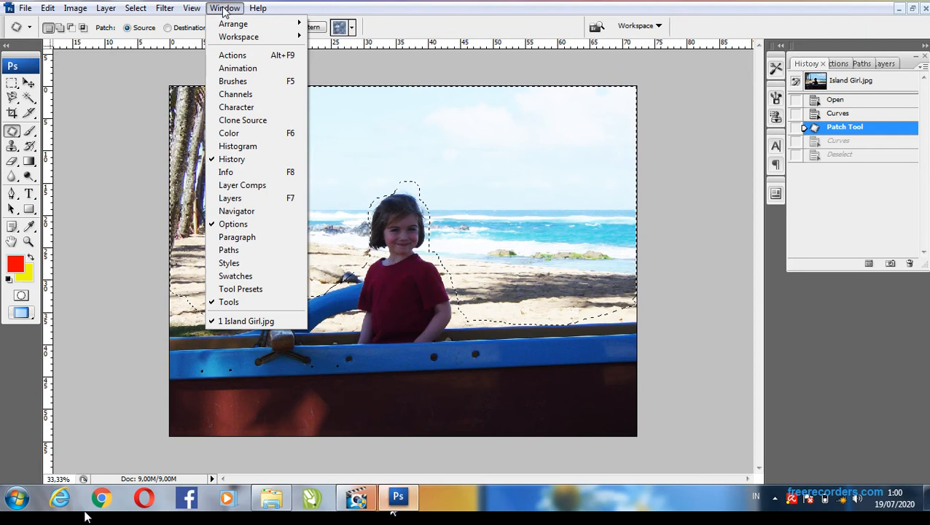
pyautogui.moveTo(190, 11)
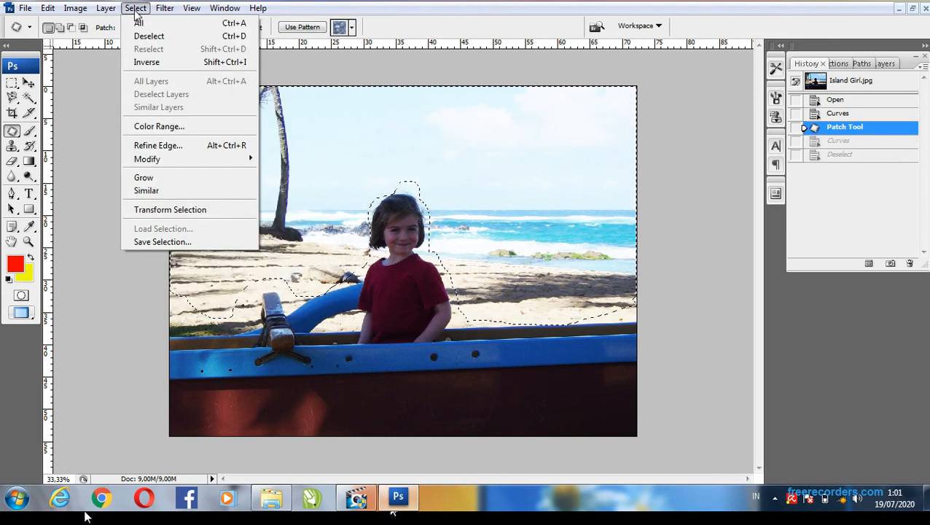
pyautogui.moveTo(108, 14)
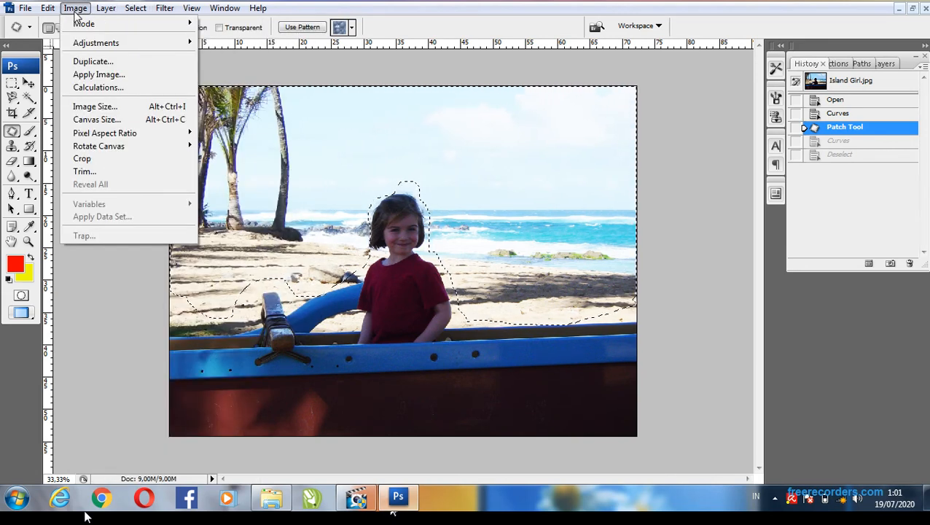
pyautogui.moveTo(46, 14)
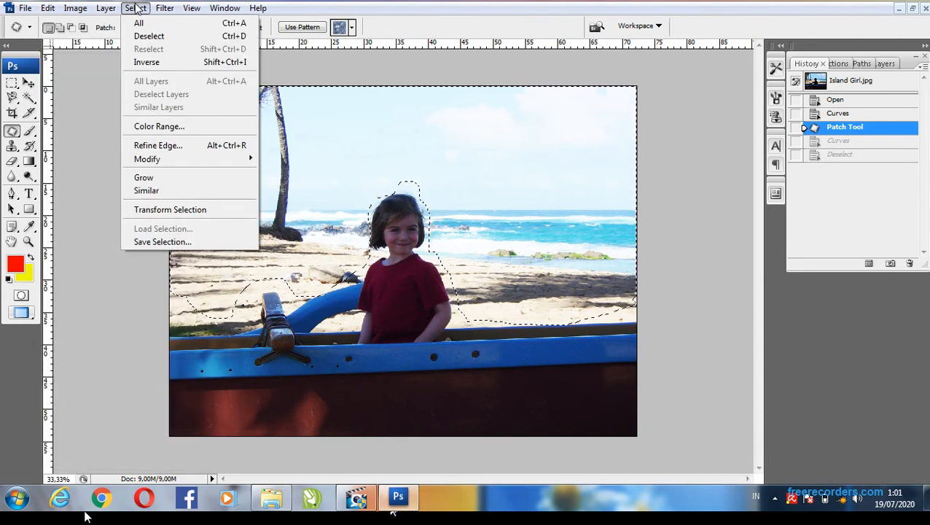
pyautogui.rightClick(317, 114)
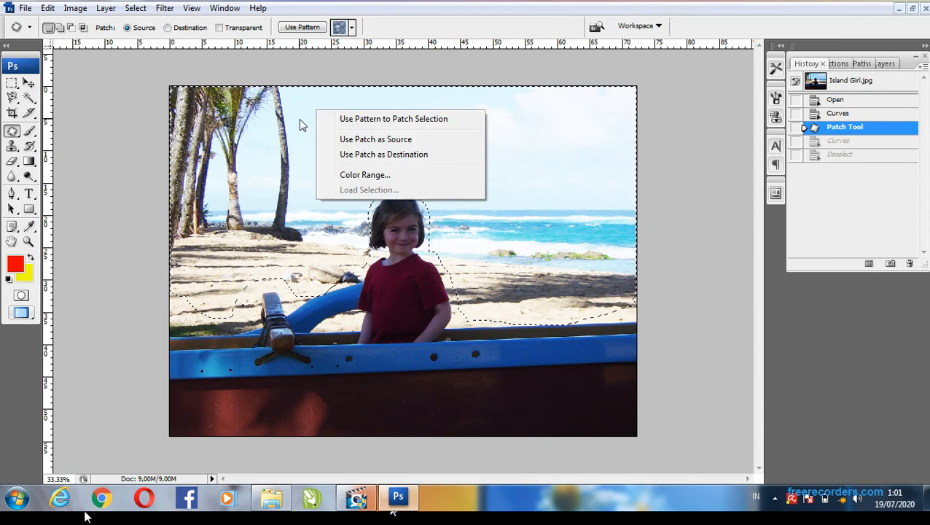
pyautogui.rightClick(299, 122)
pyautogui.click(355, 149)
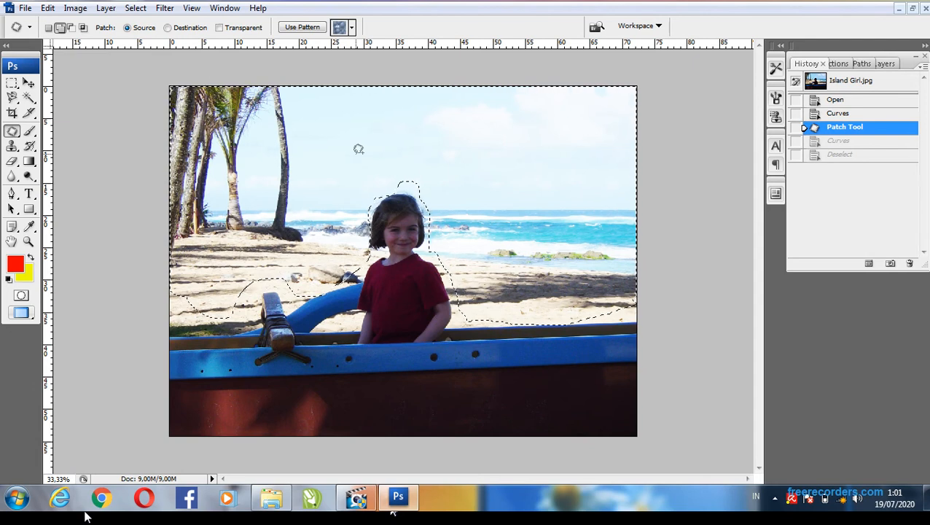
pyautogui.hotkey('ctrl', 'alt', 'd')
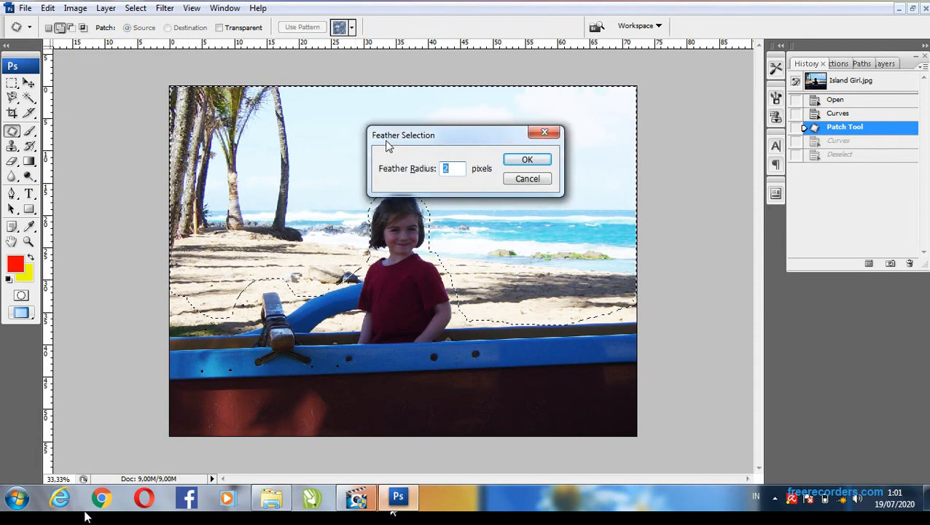
pyautogui.click(525, 179)
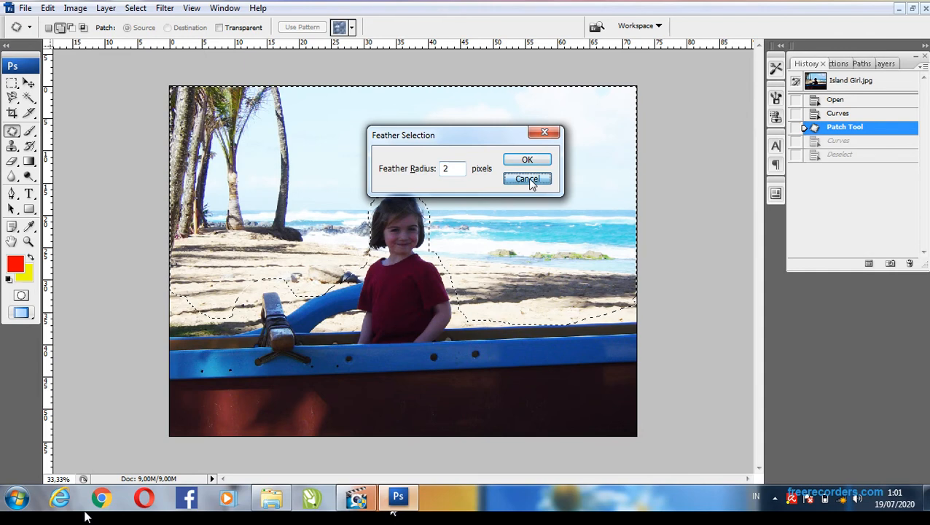
# Locate the Feather command among the commands that modify a selection, and view its radius setting without applying it.
pyautogui.click(137, 8)
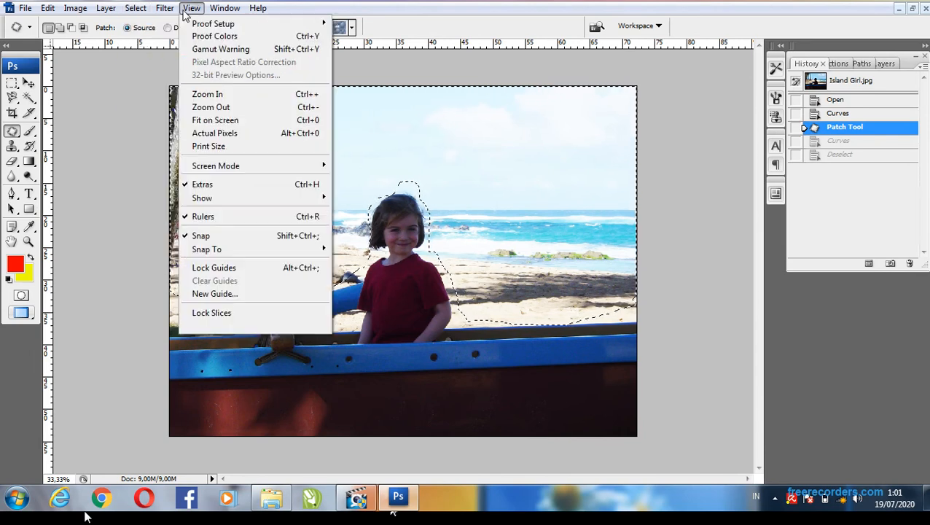
pyautogui.moveTo(167, 15)
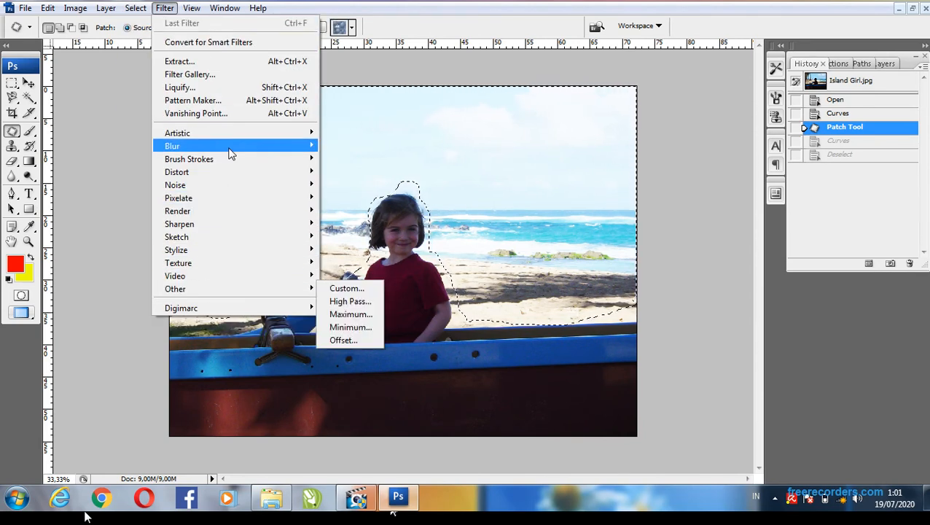
pyautogui.moveTo(199, 12)
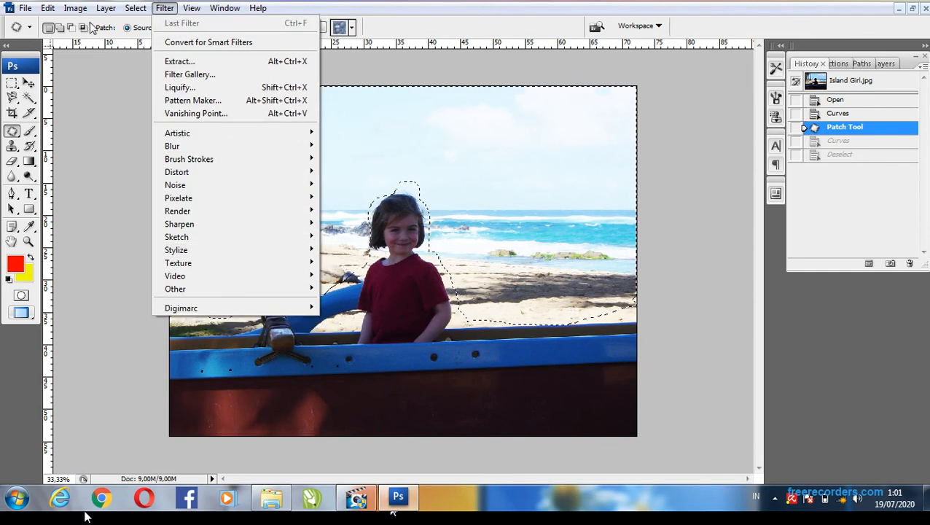
pyautogui.moveTo(82, 11)
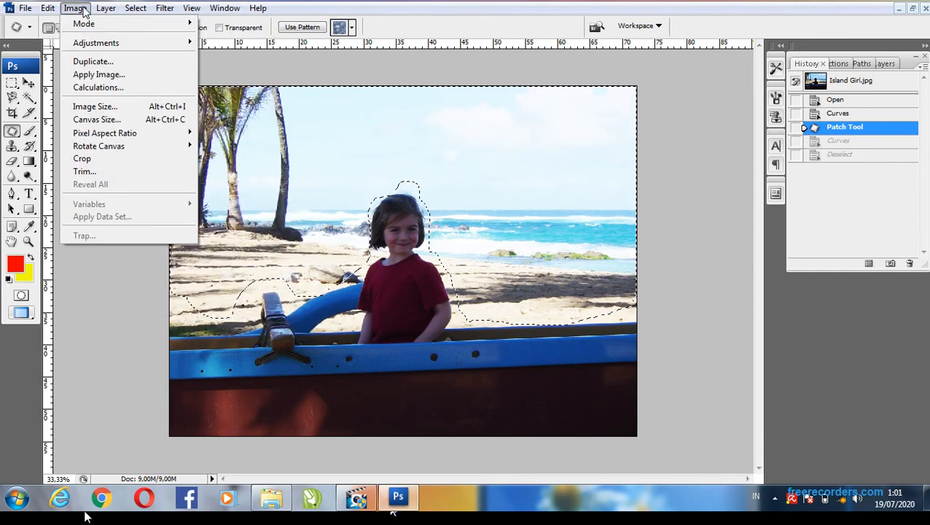
pyautogui.click(82, 10)
pyautogui.click(48, 9)
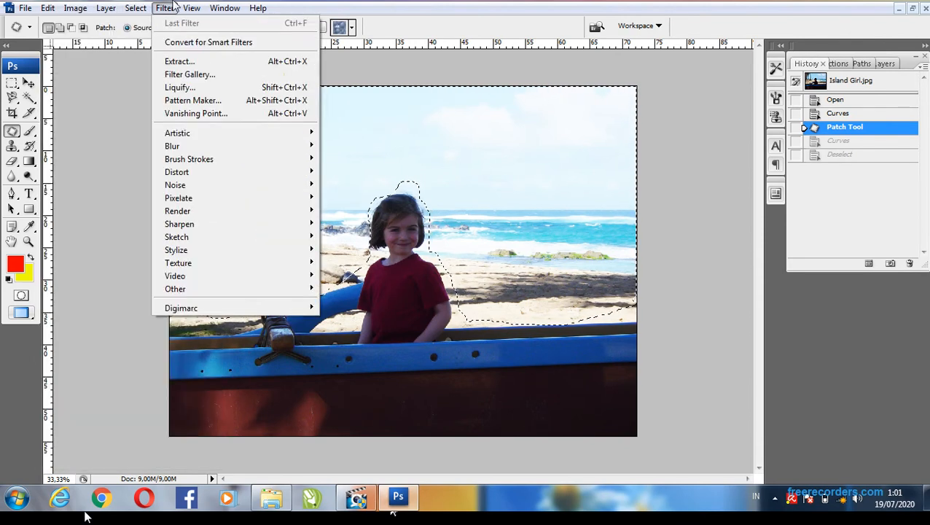
pyautogui.moveTo(189, 9)
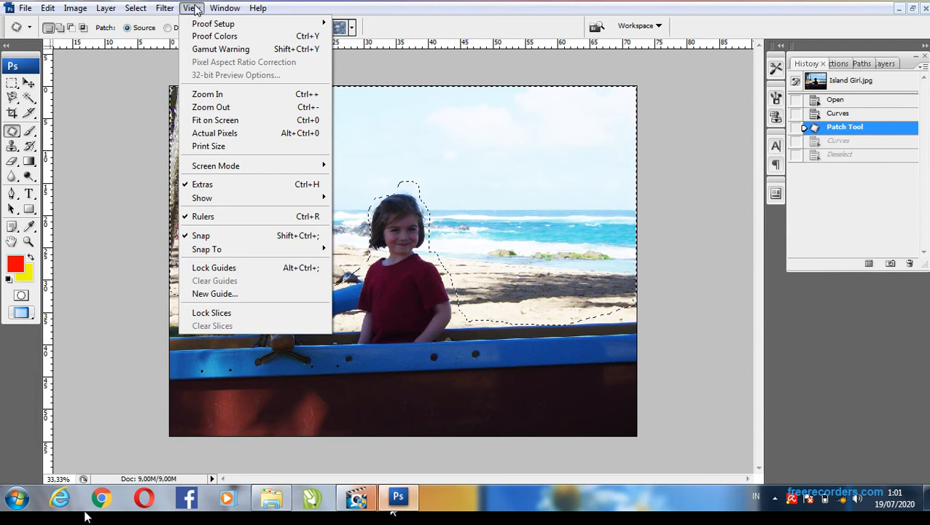
pyautogui.moveTo(138, 21)
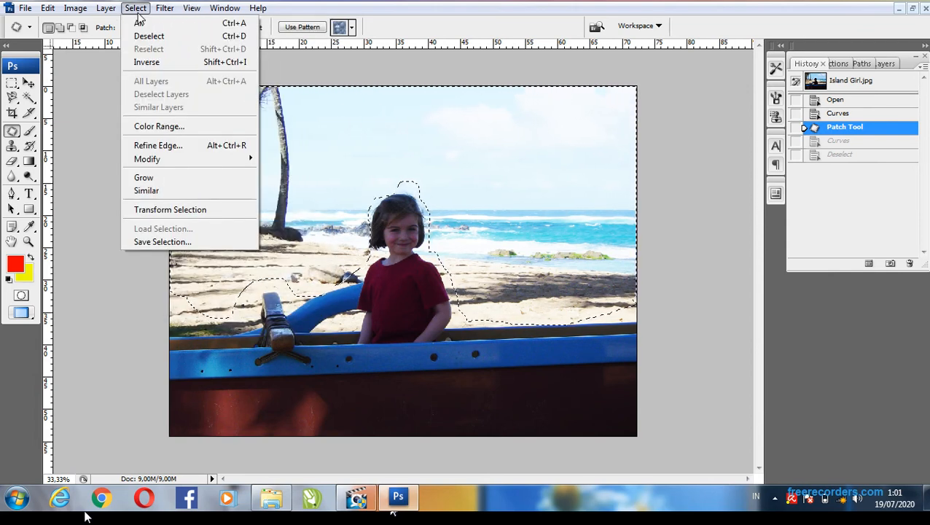
pyautogui.moveTo(160, 159)
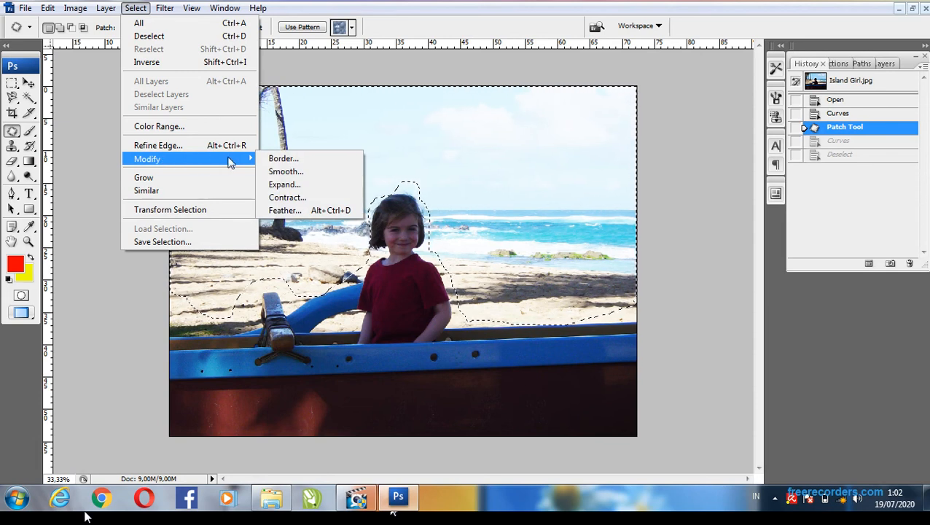
pyautogui.click(289, 211)
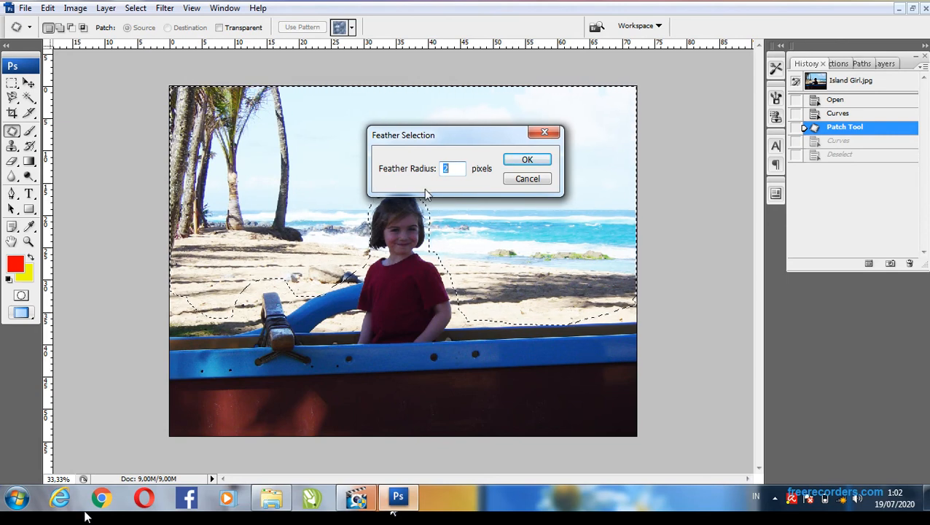
pyautogui.click(514, 181)
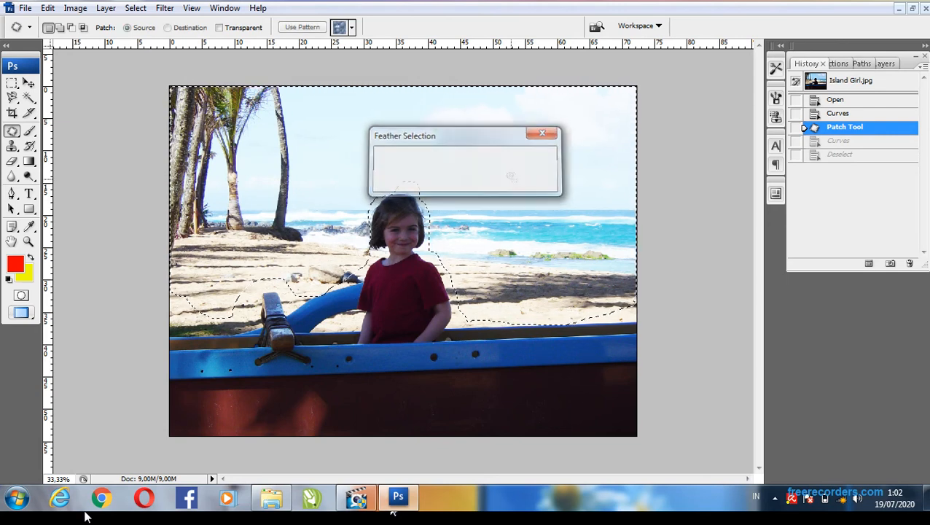
pyautogui.click(134, 8)
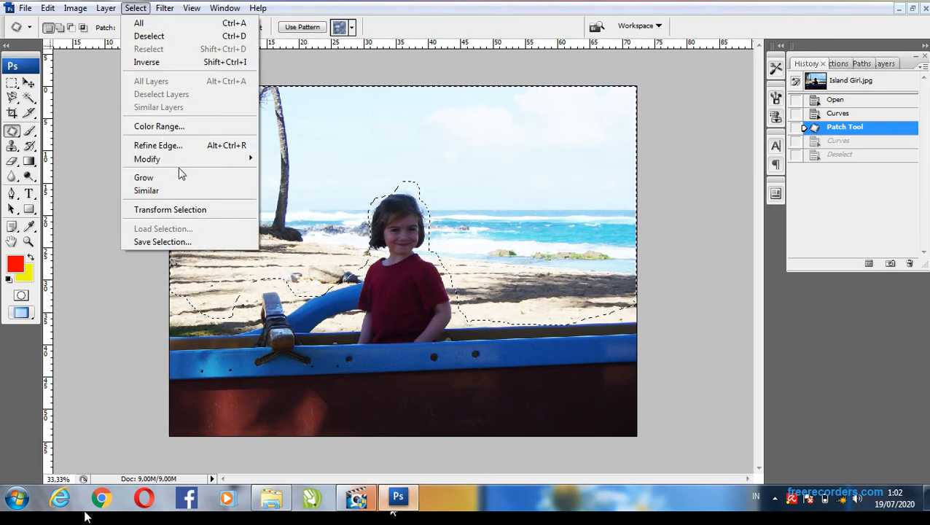
pyautogui.moveTo(184, 167)
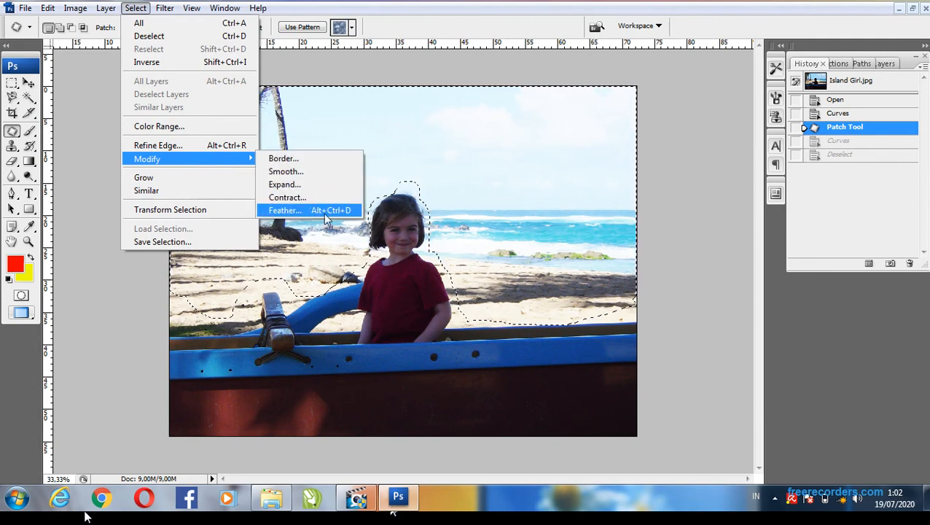
pyautogui.click(408, 167)
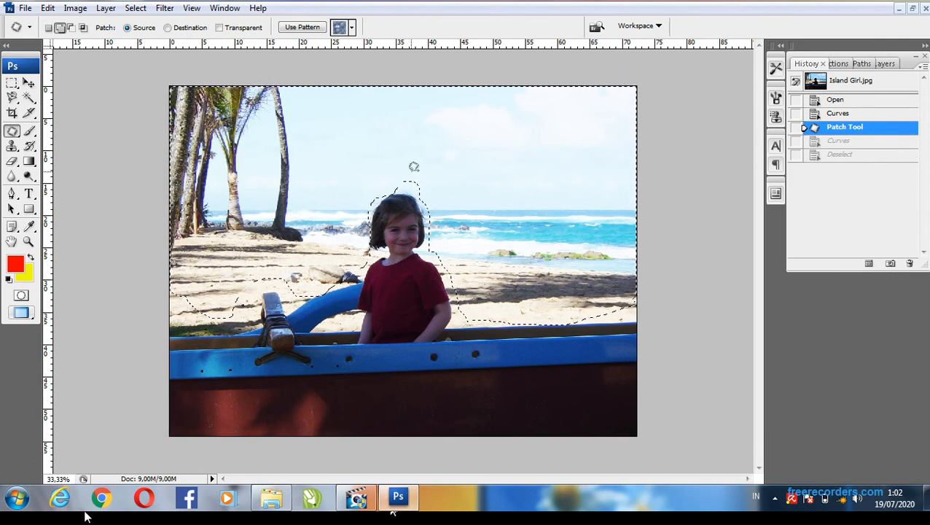
# Try a feather radius of 270 pixels on the background selection, and feather it by 2 pixels instead.
pyautogui.hotkey('ctrl', 'alt', 'd')
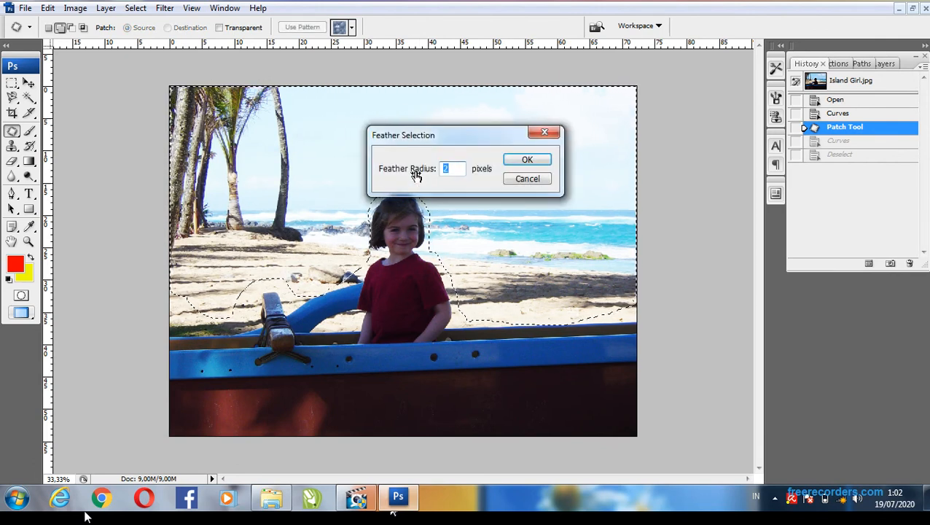
pyautogui.moveTo(452, 137); pyautogui.dragTo(463, 120)
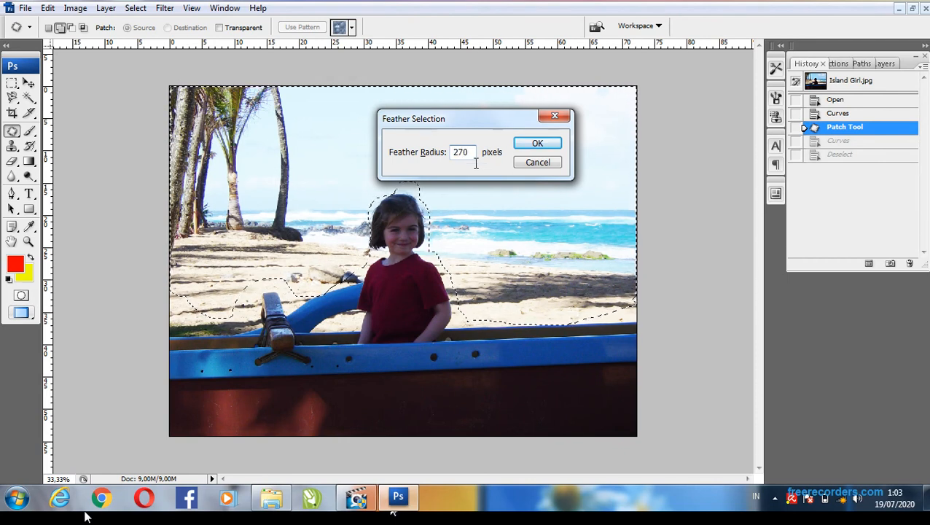
pyautogui.click(537, 143)
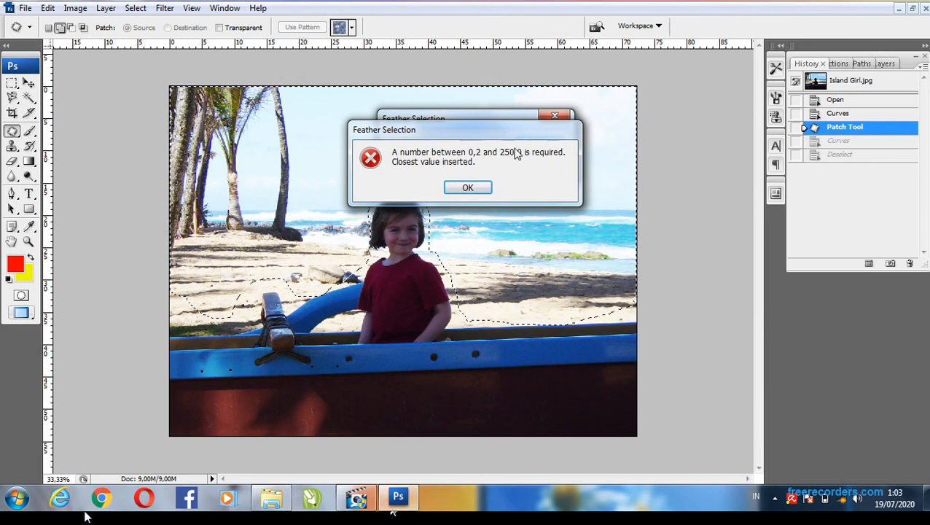
pyautogui.click(472, 188)
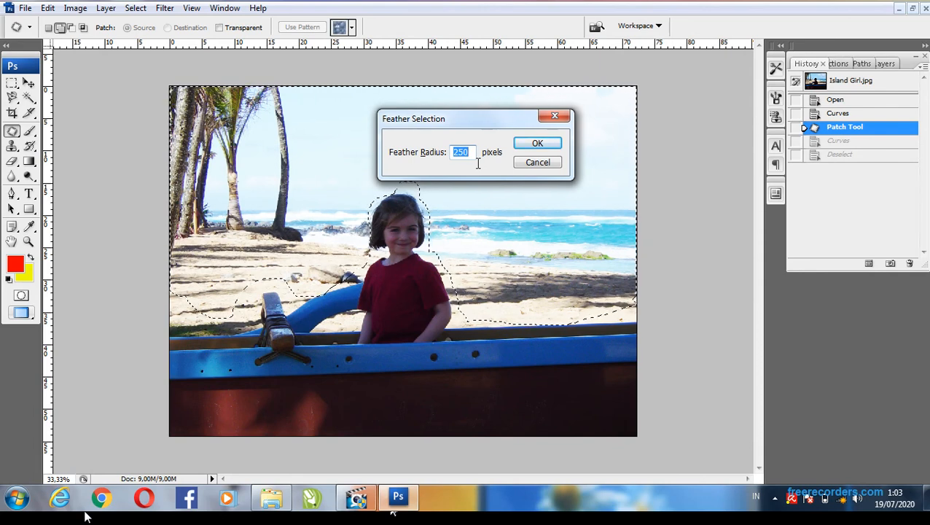
pyautogui.click(556, 144)
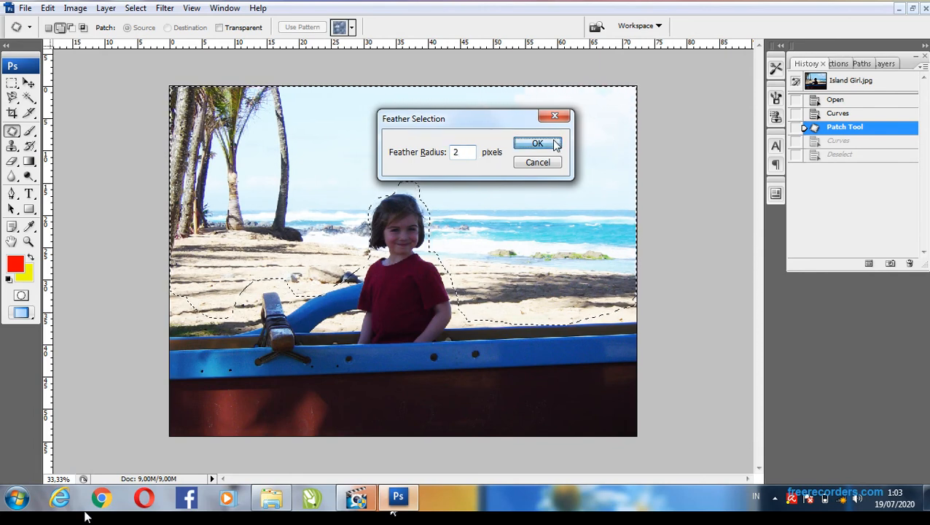
# Darken the feathered background with an RGB Curves point at input 180, output 114, and clear the selection.
pyautogui.click(77, 9)
pyautogui.moveTo(169, 44)
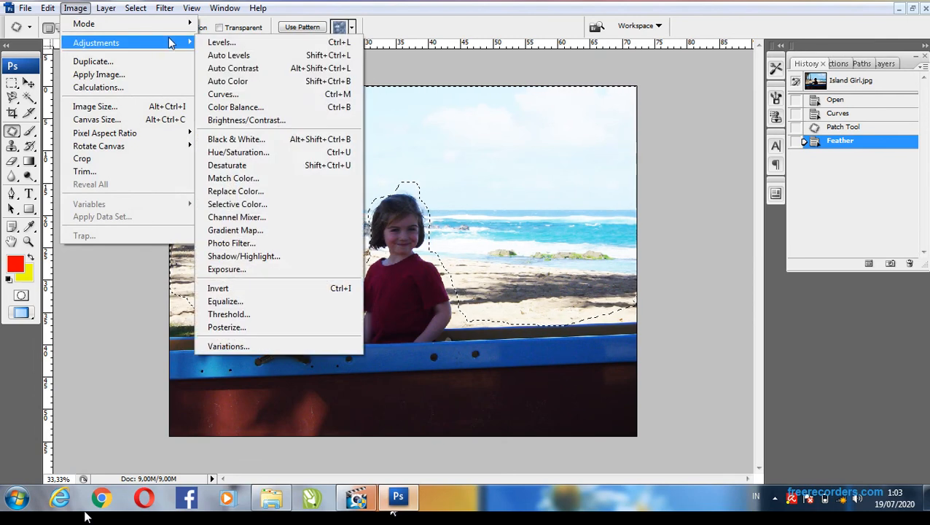
pyautogui.click(329, 96)
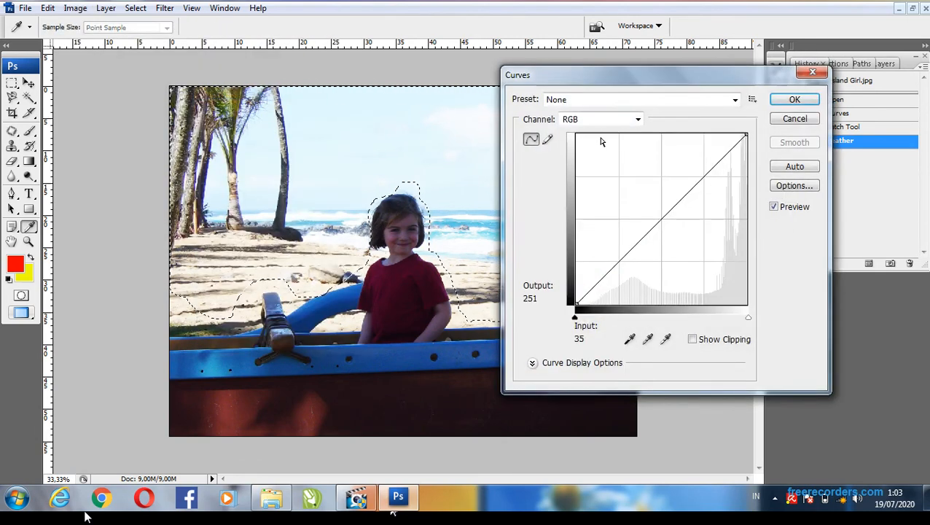
pyautogui.moveTo(680, 219); pyautogui.dragTo(696, 228)
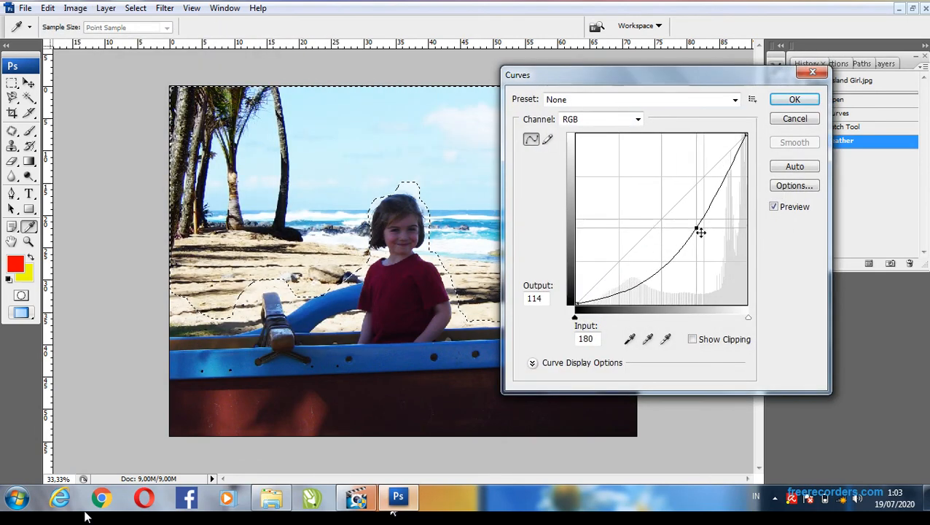
pyautogui.click(788, 99)
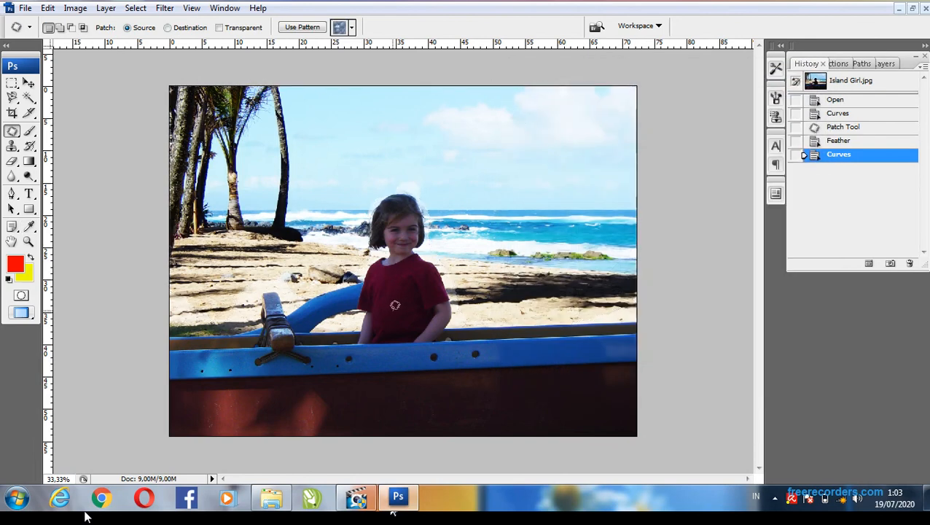
pyautogui.hotkey('ctrl', 'd')
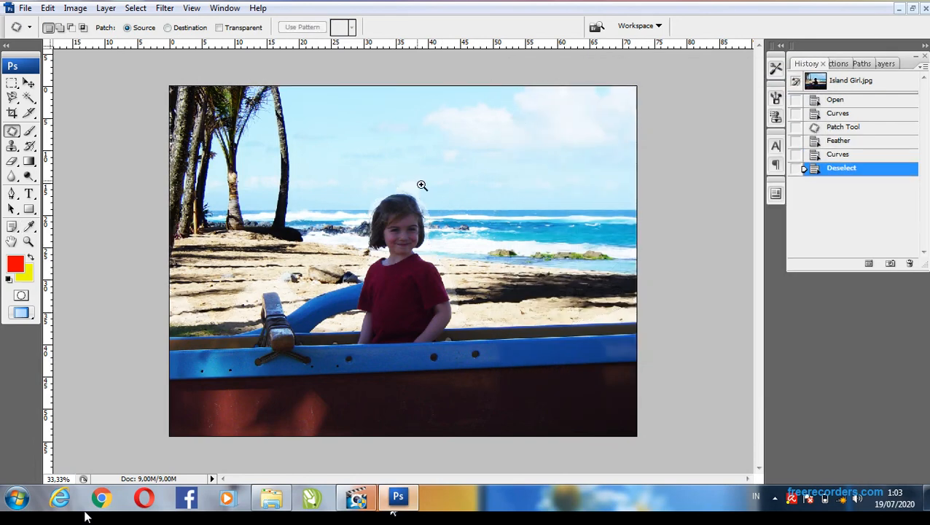
# Inspect the feathered edge around the girl's head up close, and undo the deselection and the background Curves adjustment.
pyautogui.scroll(3, 462, 224)
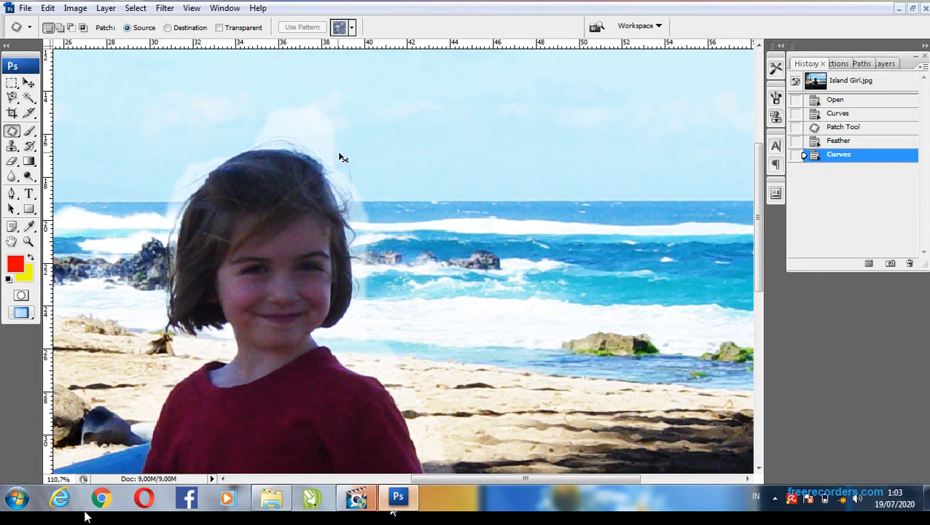
pyautogui.hotkey('ctrl', 'alt', 'z')
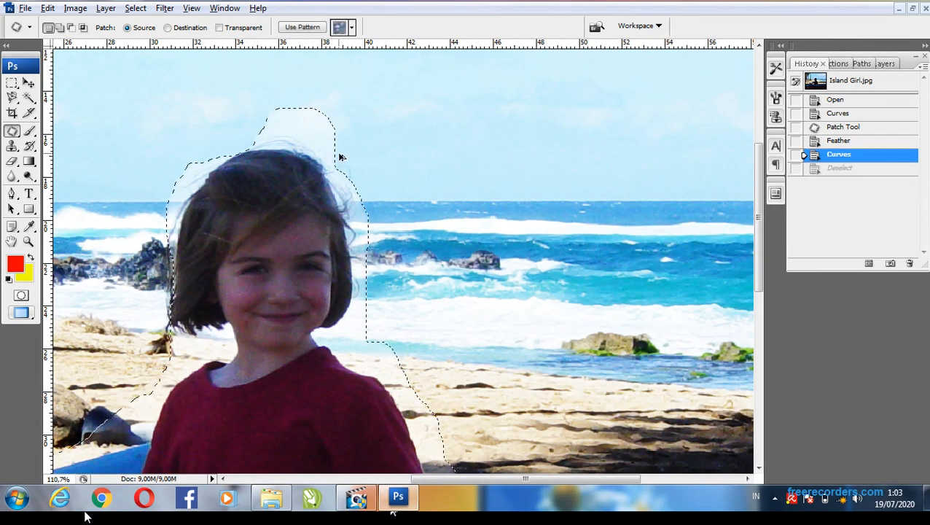
pyautogui.hotkey('ctrl', 'alt', 'z')
pyautogui.scroll(-3, 343, 158)
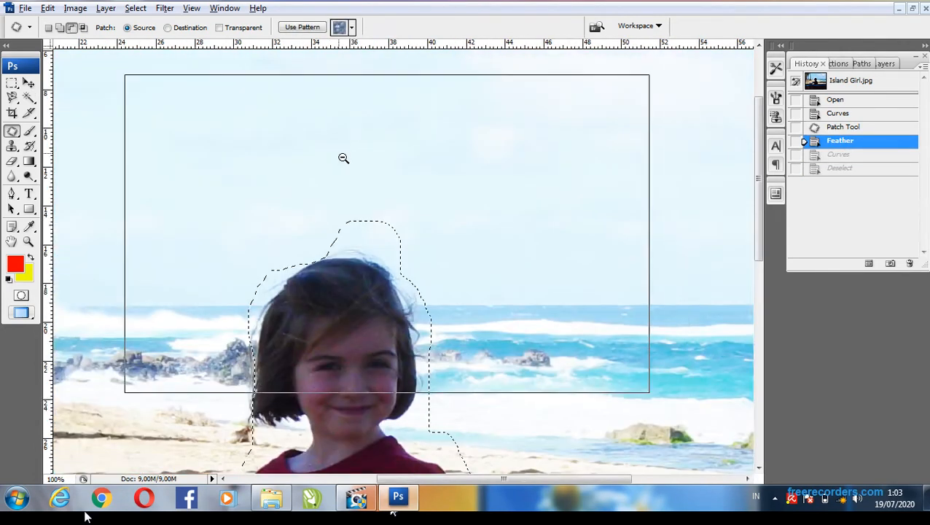
pyautogui.scroll(-1, 343, 158)
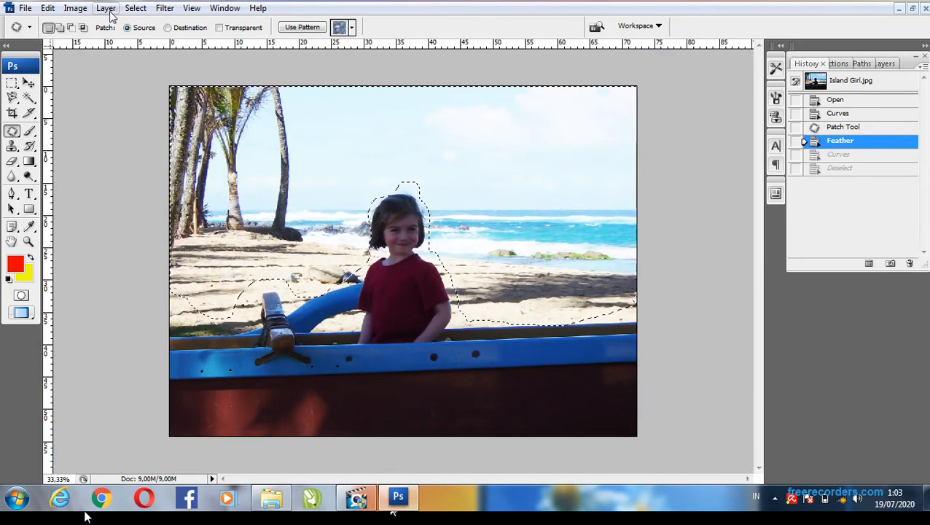
# Feather the background selection again with a radius of 100 pixels.
pyautogui.click(134, 9)
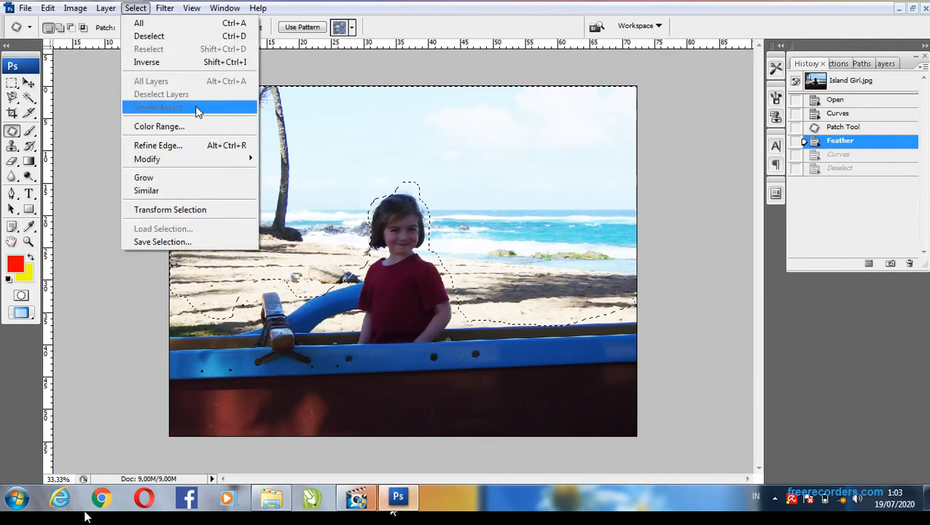
pyautogui.moveTo(231, 161)
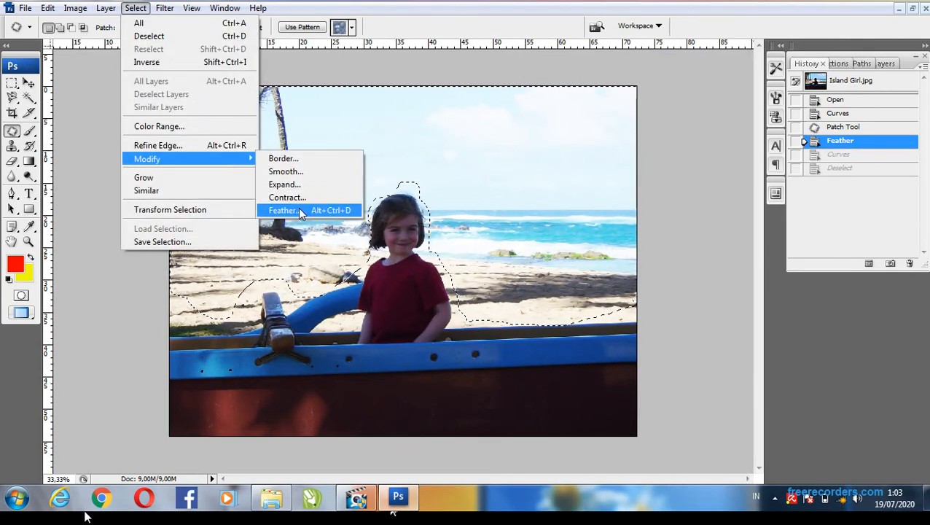
pyautogui.click(298, 207)
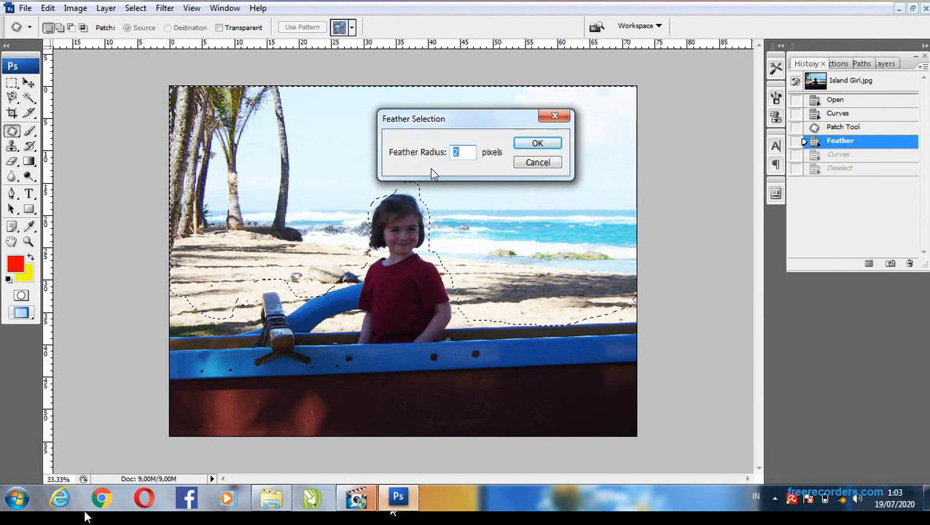
pyautogui.write('100')
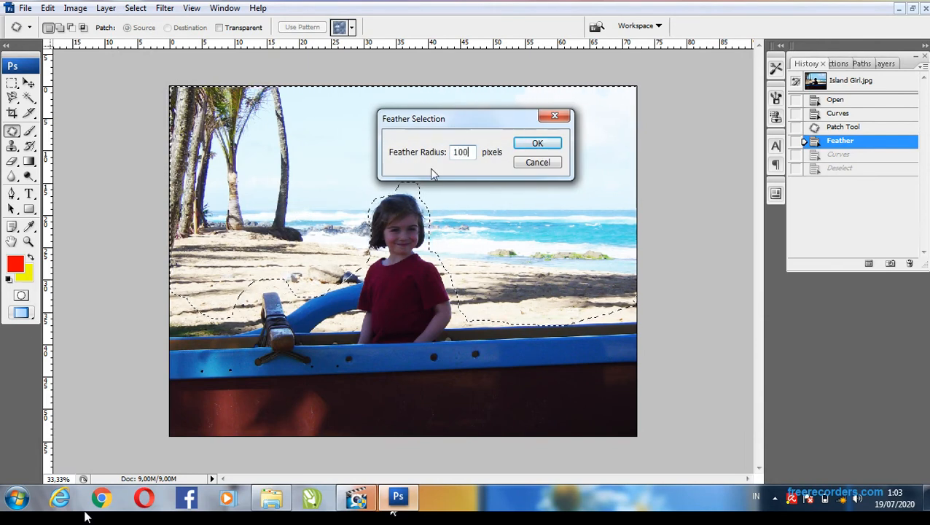
pyautogui.click(528, 145)
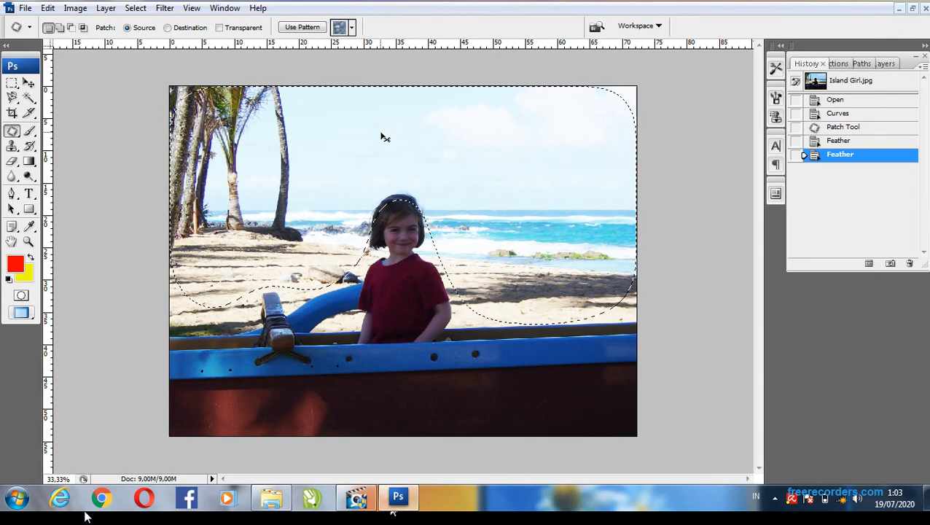
# Darken the feathered background with an RGB Curves point at input 163, output 103, and clear the selection.
pyautogui.hotkey('ctrl', 'm')
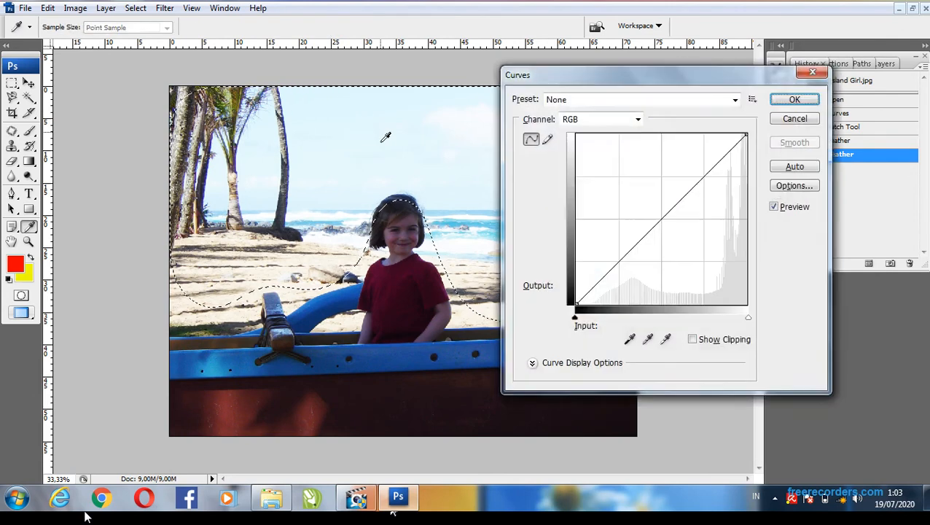
pyautogui.click(664, 217)
pyautogui.moveTo(667, 220); pyautogui.dragTo(688, 239)
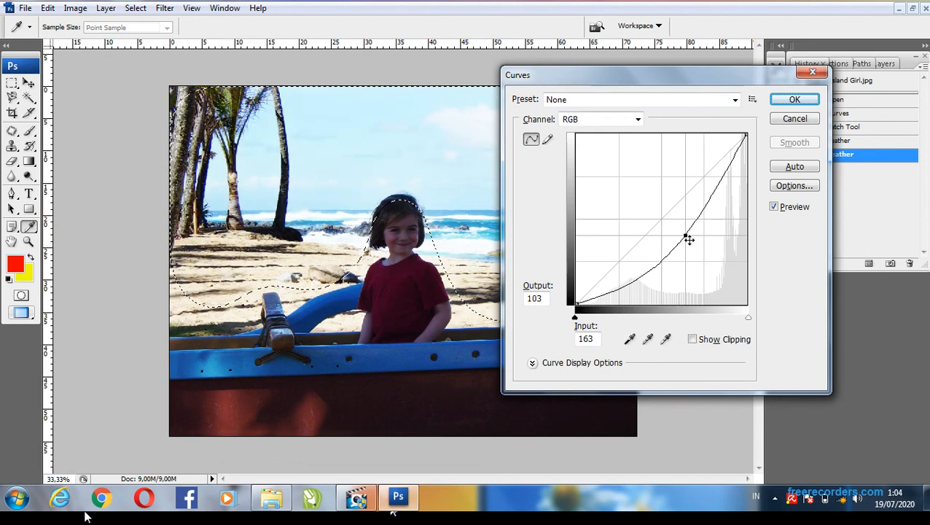
pyautogui.click(781, 104)
pyautogui.hotkey('ctrl', 'd')
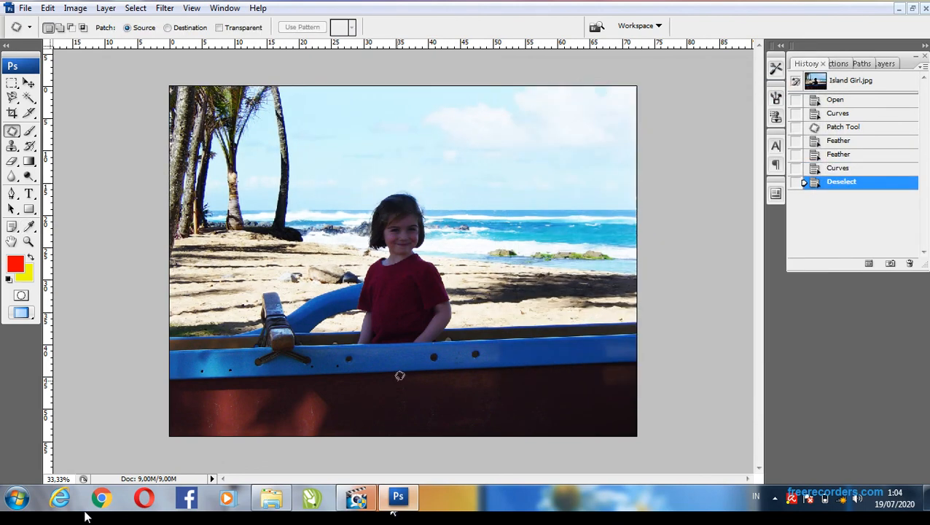
# Compare the photo with and without the background Curves adjustment, and examine the blended edge around the girl's head up close.
pyautogui.hotkey('ctrl', 'z')
pyautogui.hotkey('ctrl', 'd')
pyautogui.hotkey('ctrl', 'z')
pyautogui.hotkey('ctrl', 'alt', 'z')
pyautogui.hotkey('ctrl', 'shift', 'z')
pyautogui.hotkey('ctrl', 'shift', 'z')
pyautogui.hotkey('ctrl', 'alt', 'z')
pyautogui.hotkey('ctrl', 'alt', 'z')
pyautogui.hotkey('ctrl', 'shift', 'z')
pyautogui.hotkey('ctrl', 'shift', 'z')
pyautogui.moveTo(468, 300); pyautogui.dragTo(471, 300)
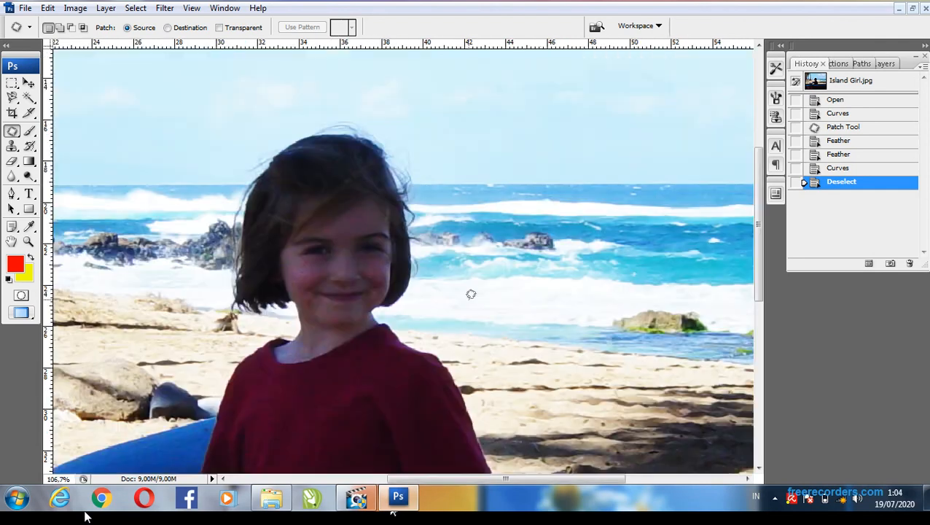
pyautogui.hotkey('ctrl', 'alt', 'z')
pyautogui.hotkey('ctrl', 'alt', 'z')
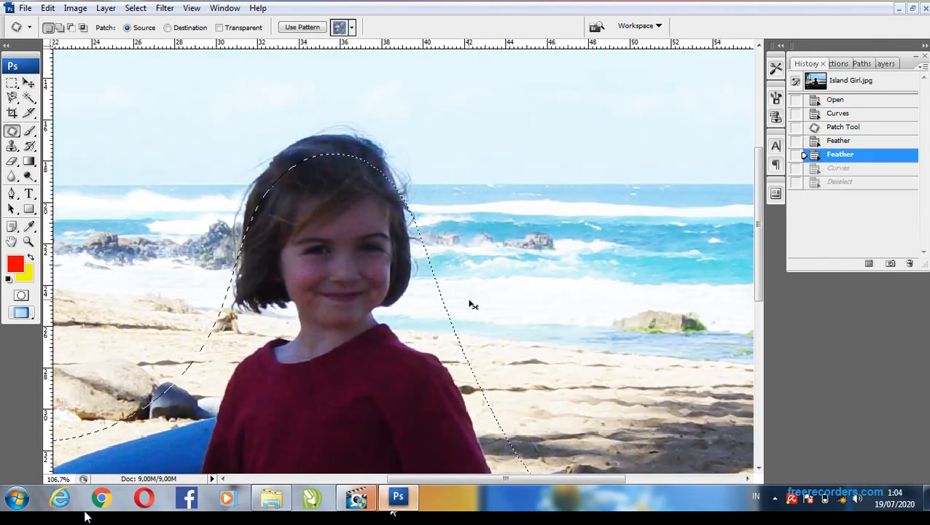
# Compare the selection outlines of the two feather radii over the wider photo, and redo the edits up to the deselection.
pyautogui.keyDown('alt'); pyautogui.click(384, 149); pyautogui.keyUp('alt')
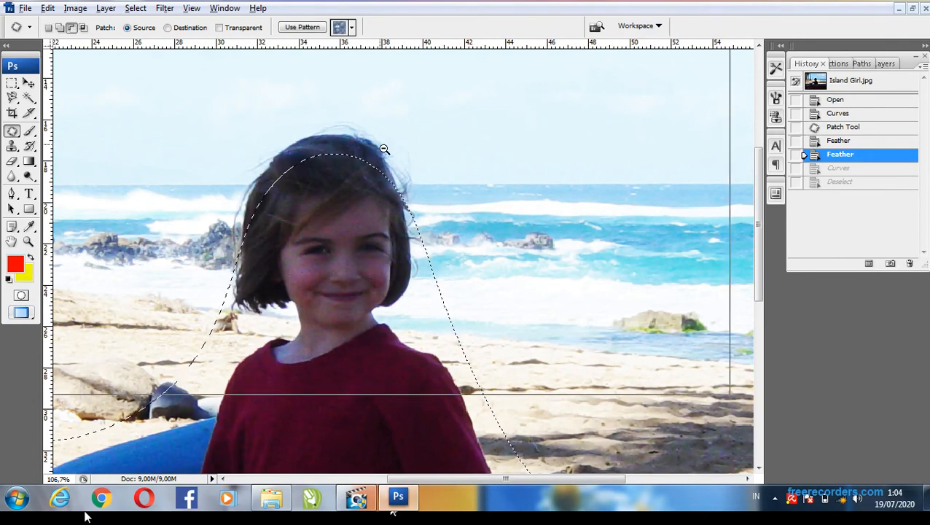
pyautogui.keyDown('alt'); pyautogui.click(384, 149); pyautogui.keyUp('alt')
pyautogui.keyDown('alt'); pyautogui.click(389, 190); pyautogui.keyUp('alt')
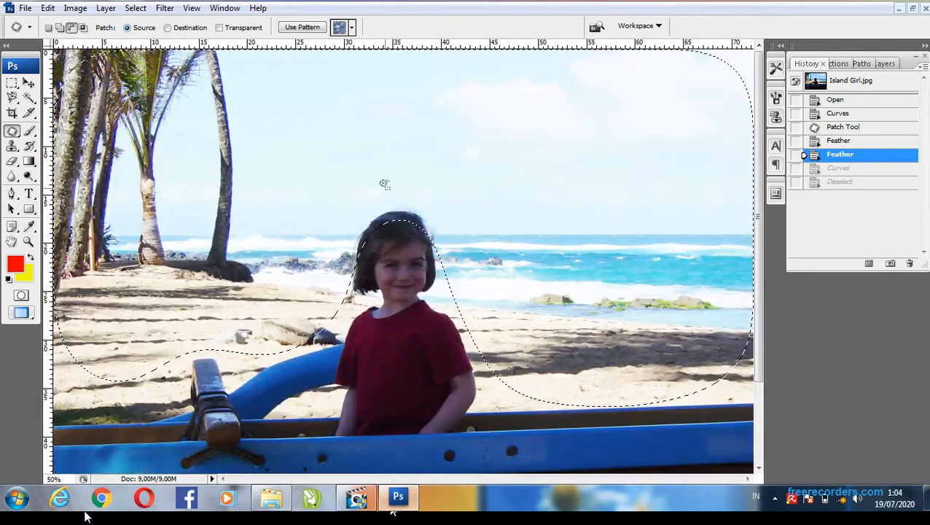
pyautogui.hotkey('ctrl', 'alt', 'z')
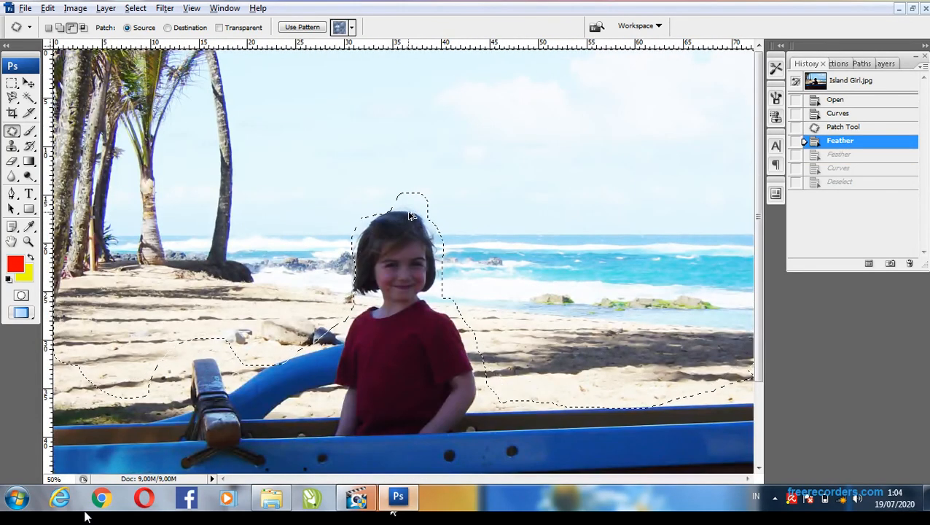
pyautogui.hotkey('ctrl', 'shift', 'z')
pyautogui.hotkey('ctrl', 'shift', 'z')
pyautogui.hotkey('ctrl', 'shift', 'z')
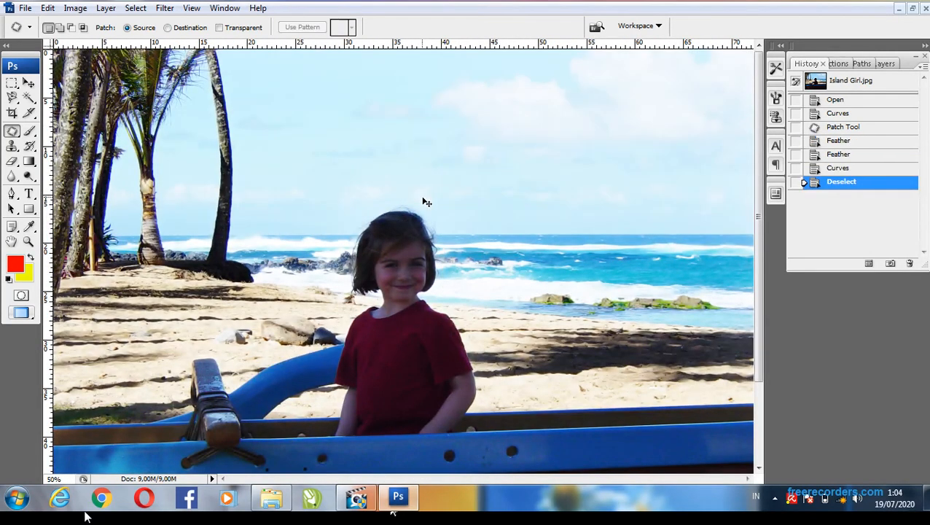
# Review the two feather states in the history, and return to the background Curves state with the feathered selection active.
pyautogui.click(854, 169)
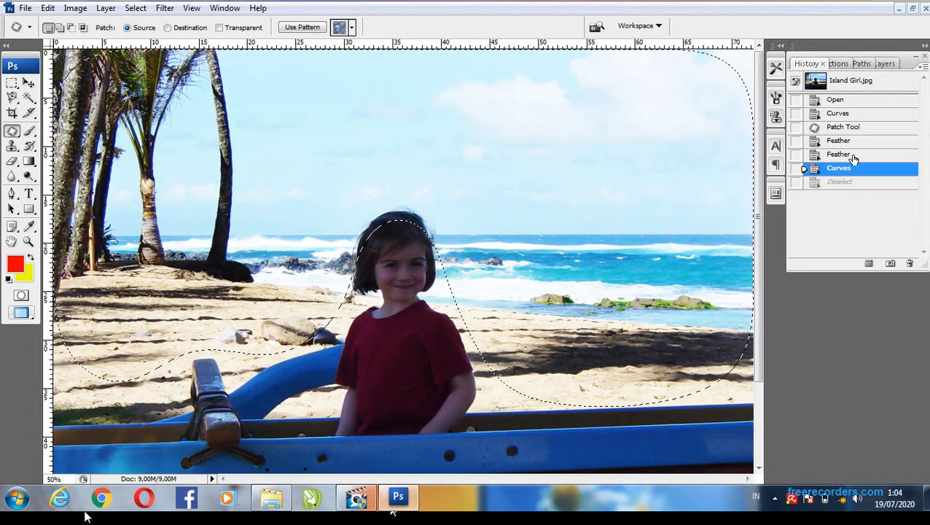
pyautogui.click(853, 155)
pyautogui.click(852, 143)
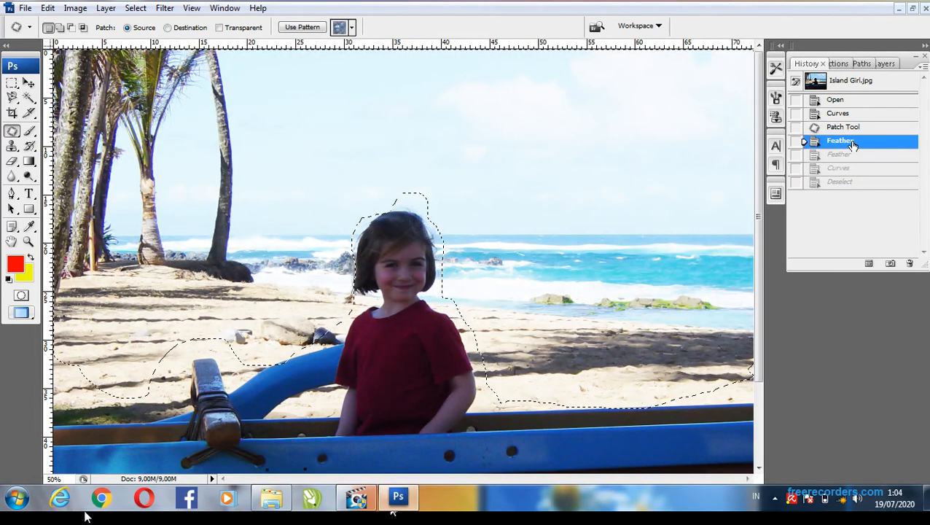
pyautogui.click(849, 157)
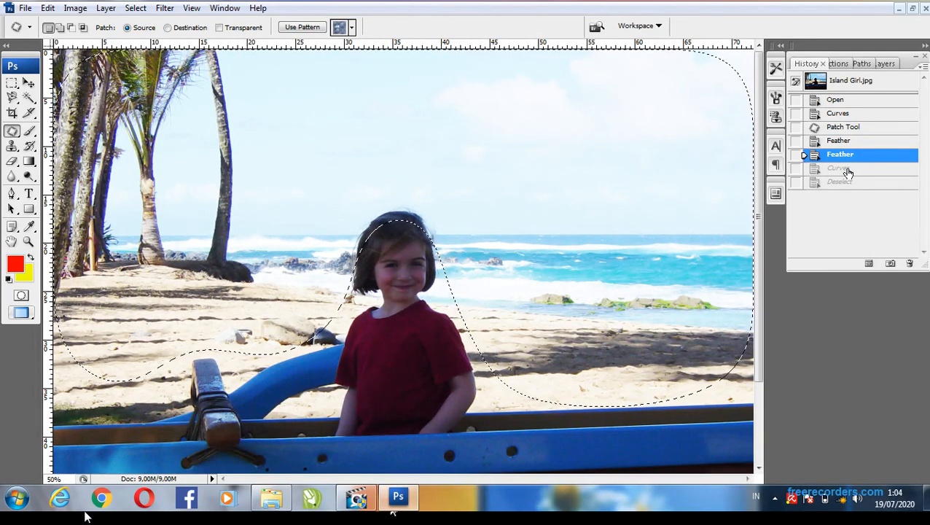
pyautogui.click(847, 170)
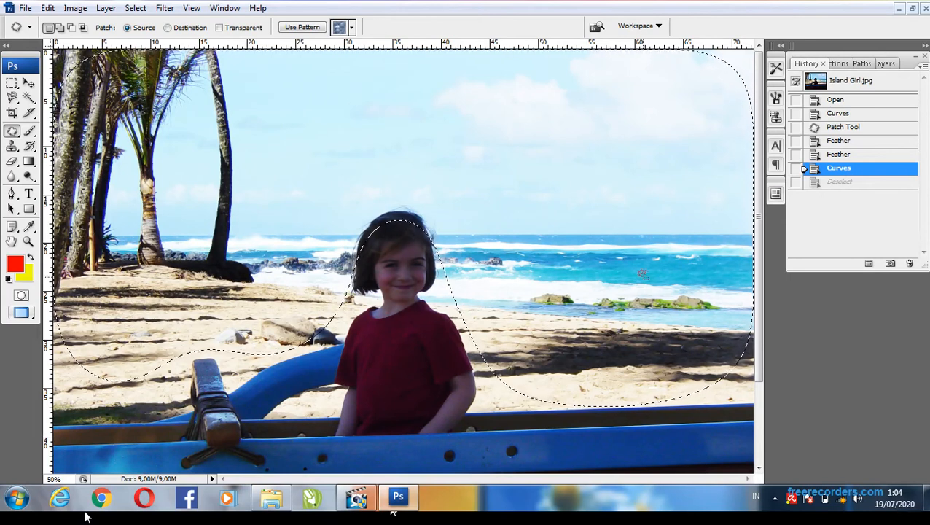
pyautogui.hotkey('ctrl', '0')
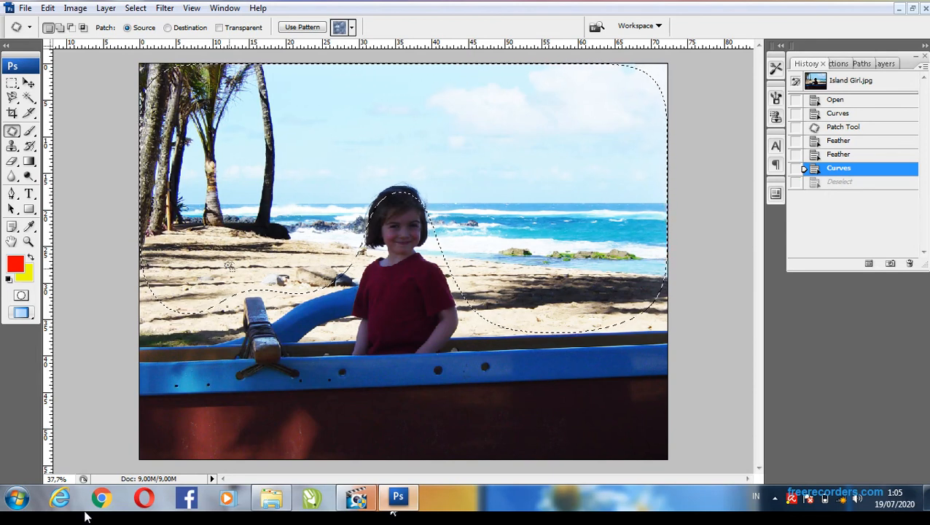
# Invert the selection to the girl and boat, and brighten them with an RGB Curves point at input 115, output 158.
pyautogui.click(134, 9)
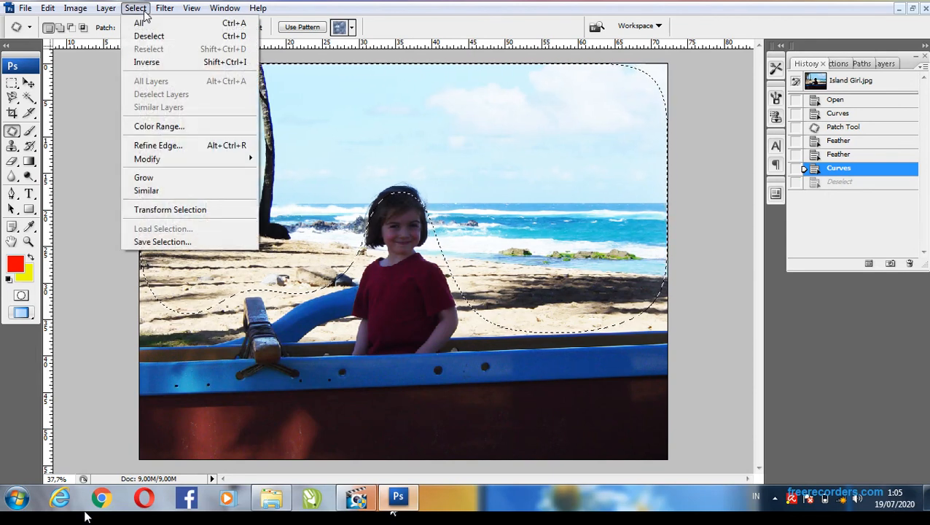
pyautogui.click(157, 63)
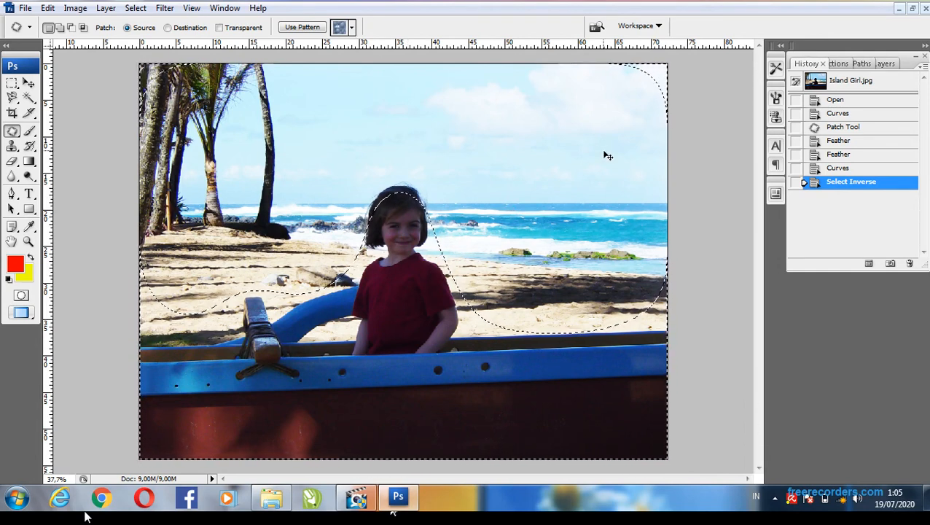
pyautogui.hotkey('ctrl', 'm')
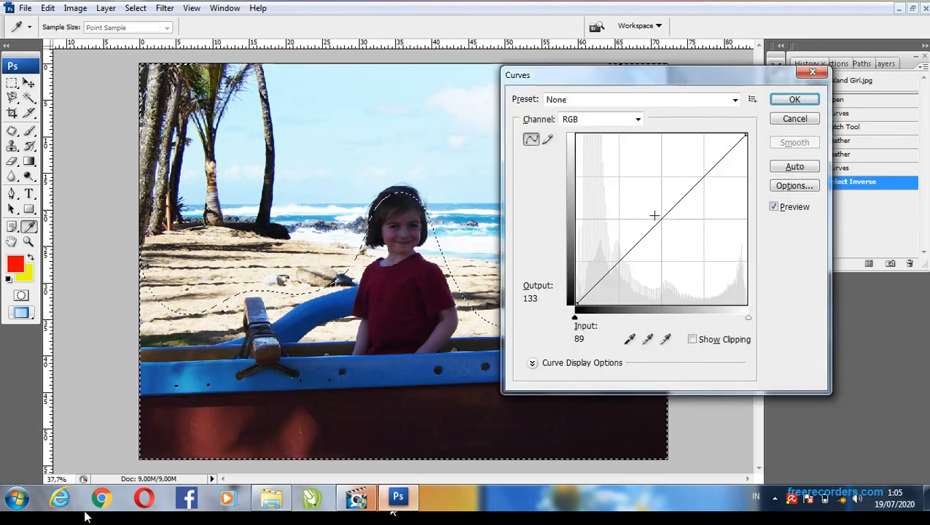
pyautogui.moveTo(665, 214); pyautogui.dragTo(657, 203)
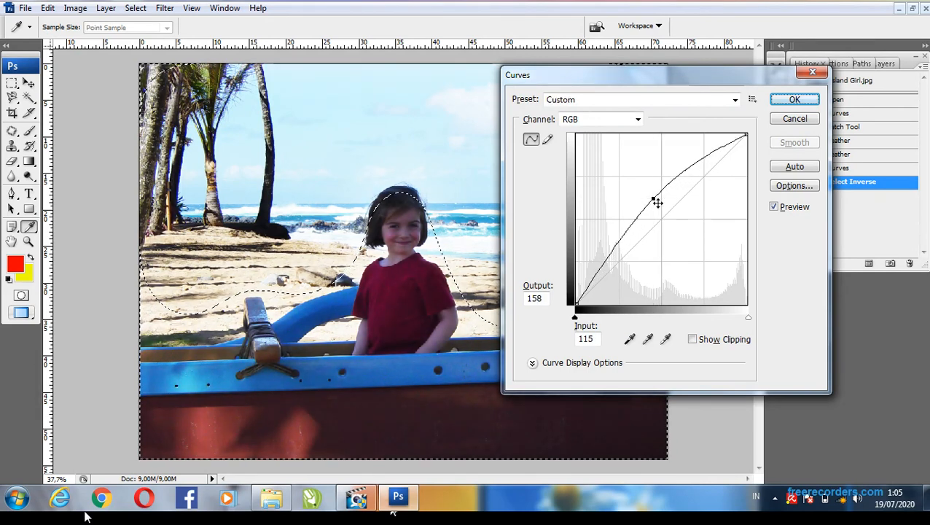
pyautogui.click(794, 100)
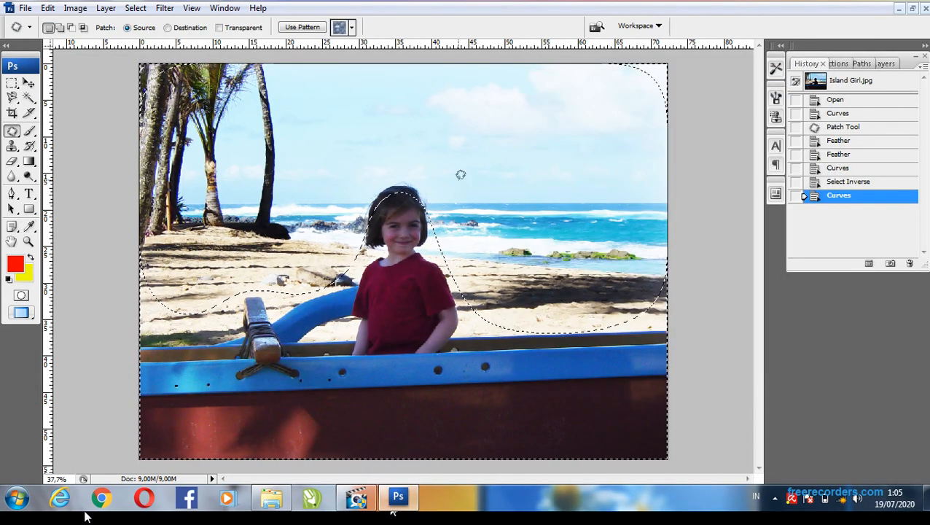
# Apply Brightness/Contrast to the selected girl and boat with brightness +14 and a slightly raised contrast.
pyautogui.click(75, 8)
pyautogui.moveTo(121, 42)
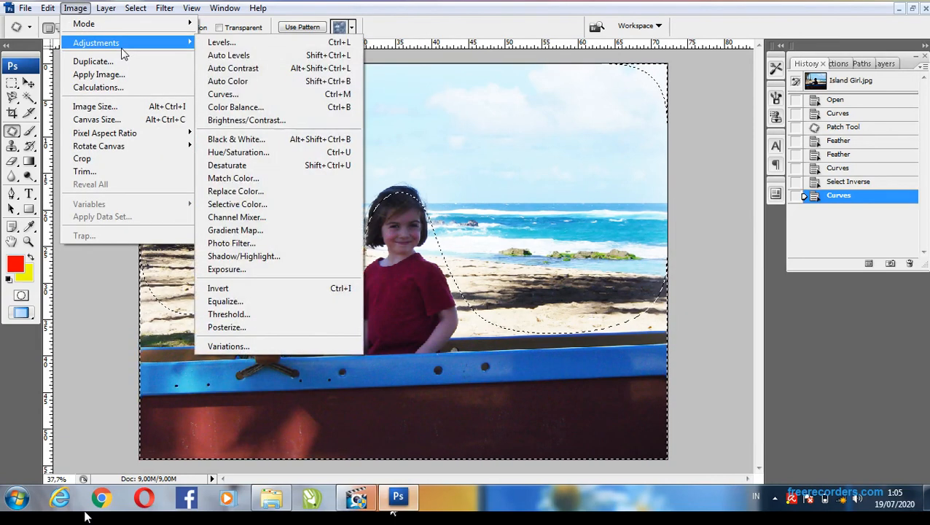
pyautogui.click(281, 121)
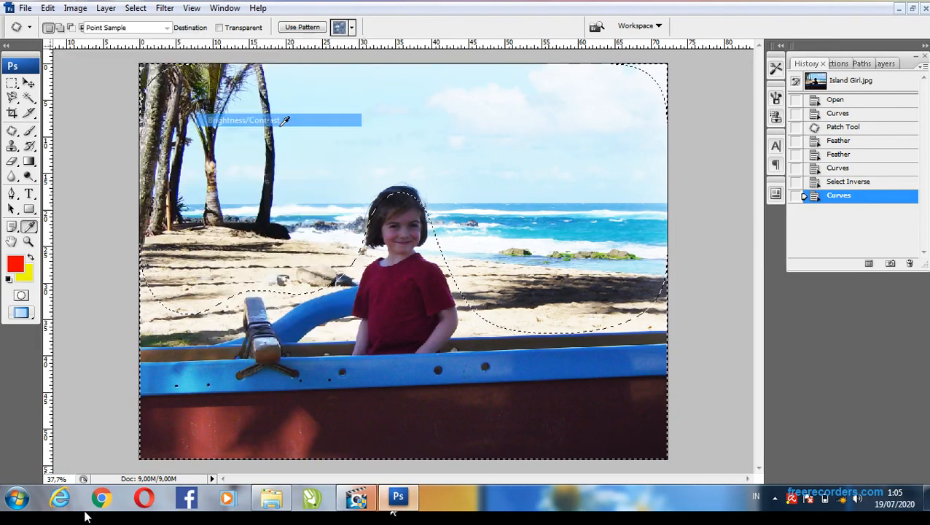
pyautogui.moveTo(534, 125); pyautogui.dragTo(530, 128)
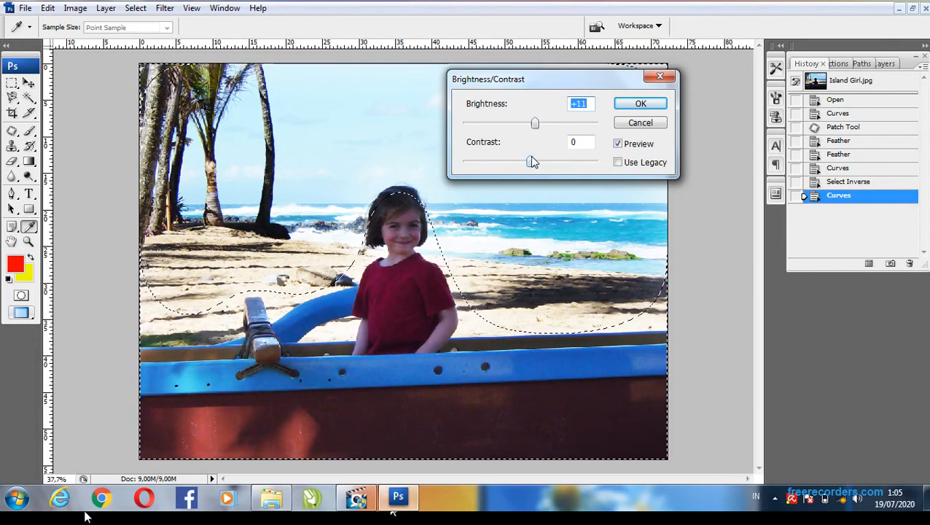
pyautogui.moveTo(533, 162)
pyautogui.mouseDown()
pyautogui.moveTo(519, 161)
pyautogui.moveTo(534, 161)
pyautogui.mouseUp()
pyautogui.moveTo(539, 121)
pyautogui.mouseDown()
pyautogui.moveTo(530, 128)
pyautogui.moveTo(536, 124)
pyautogui.mouseUp()
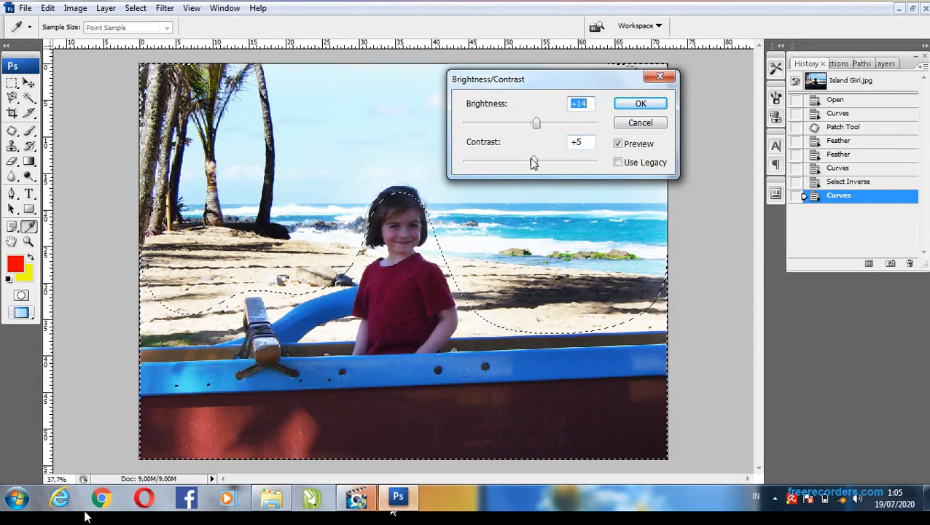
pyautogui.moveTo(532, 164); pyautogui.dragTo(539, 162)
pyautogui.click(640, 106)
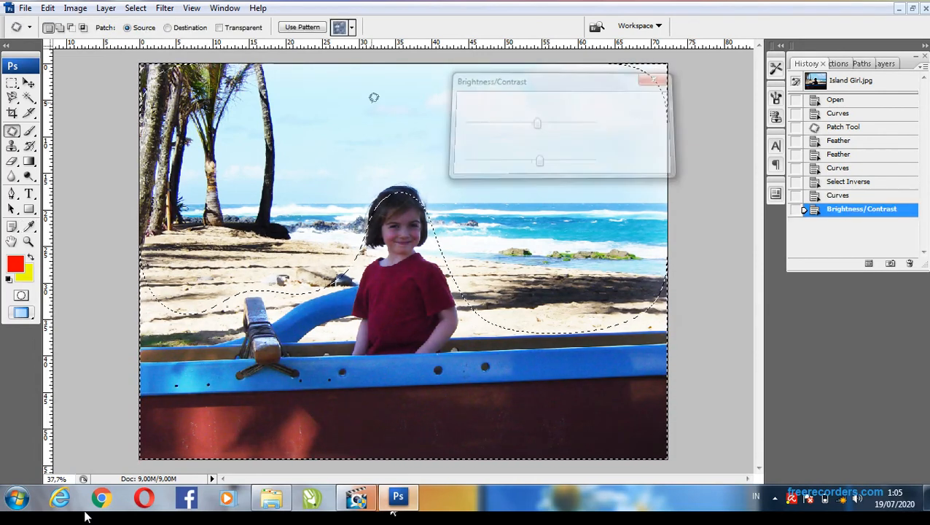
# Invert the selection back to the beach background, and lower its brightness to -15 with Brightness/Contrast.
pyautogui.click(136, 8)
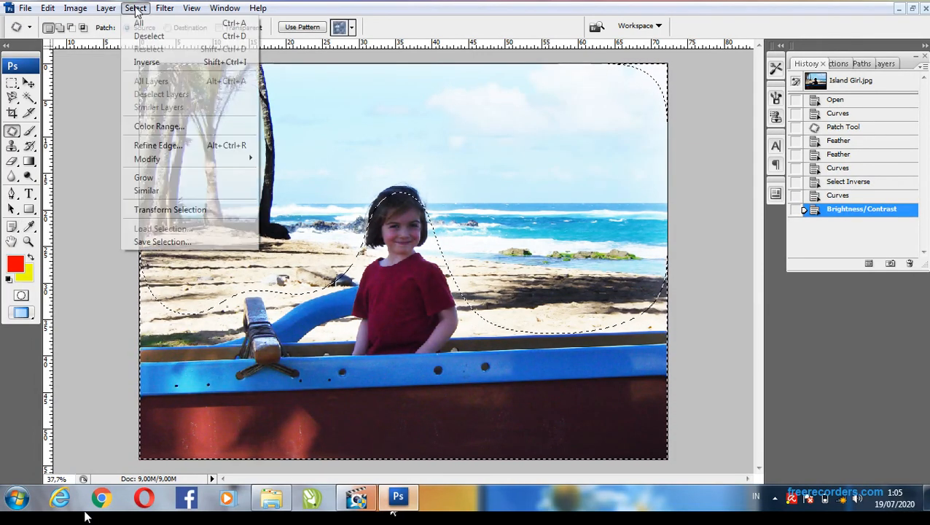
pyautogui.click(168, 62)
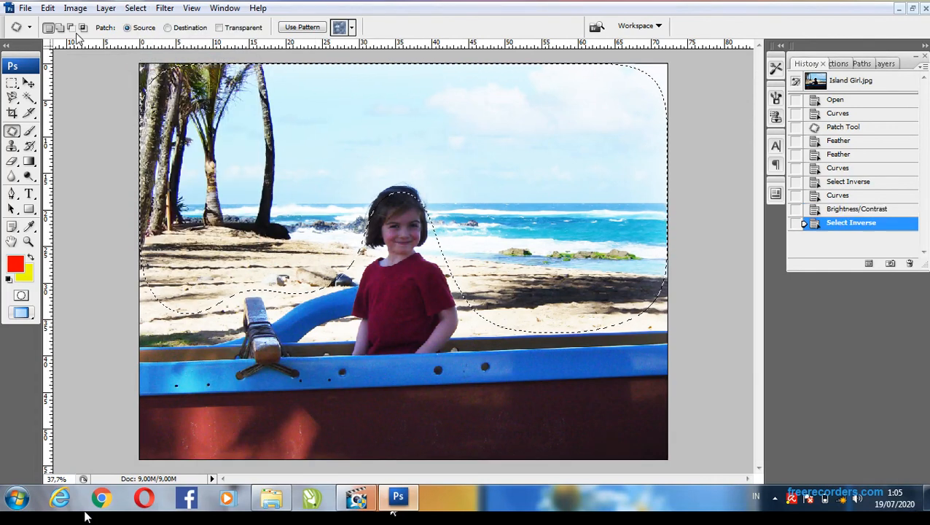
pyautogui.click(77, 9)
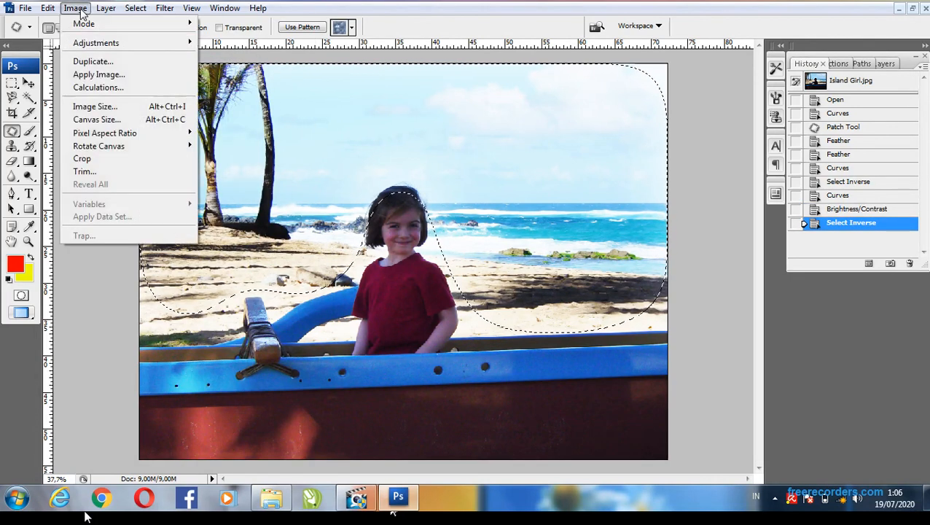
pyautogui.moveTo(140, 45)
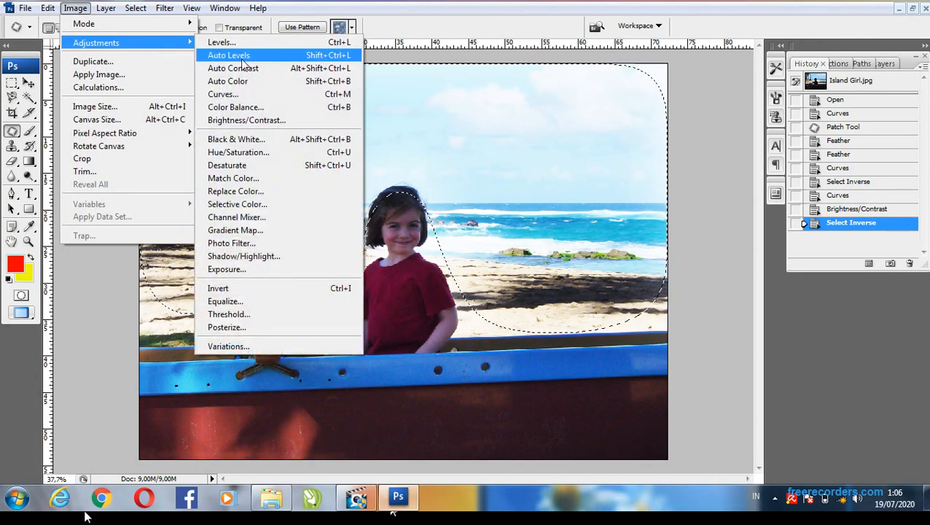
pyautogui.click(288, 120)
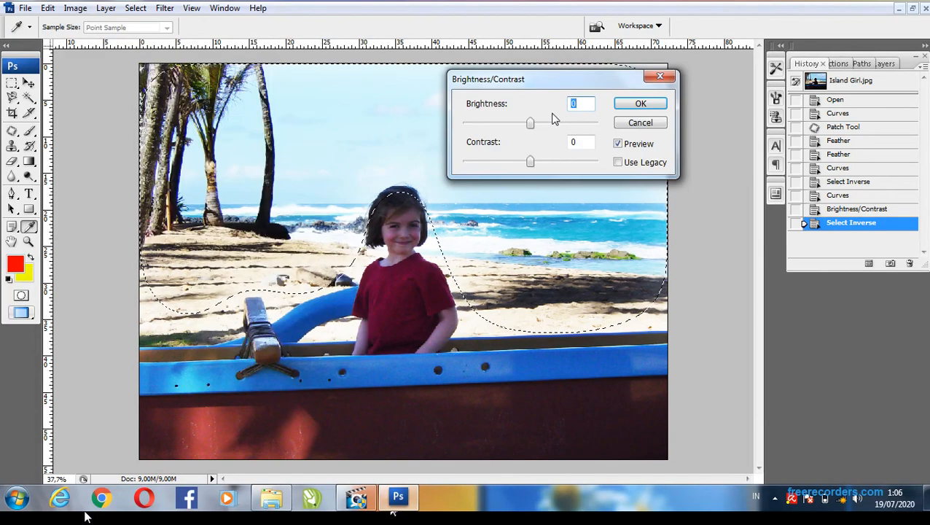
pyautogui.moveTo(532, 125)
pyautogui.mouseDown()
pyautogui.moveTo(546, 127)
pyautogui.moveTo(526, 124)
pyautogui.mouseUp()
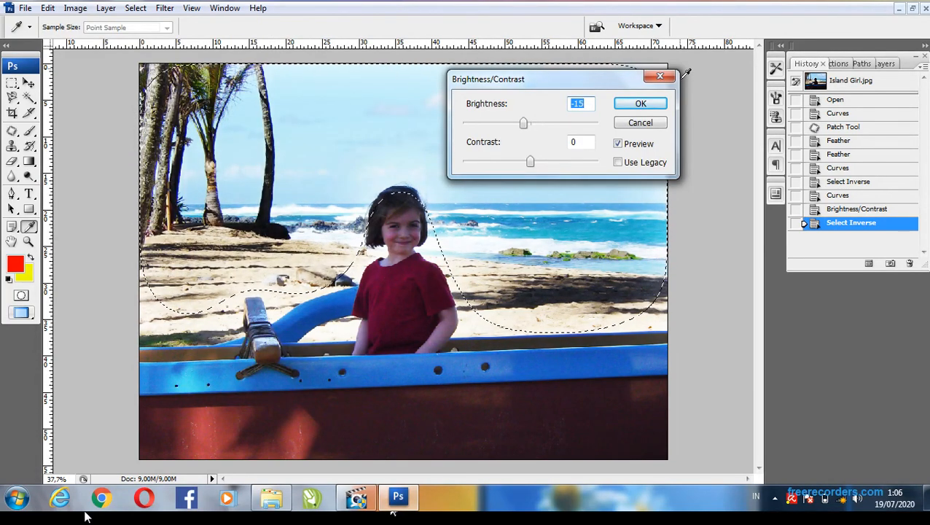
pyautogui.click(641, 106)
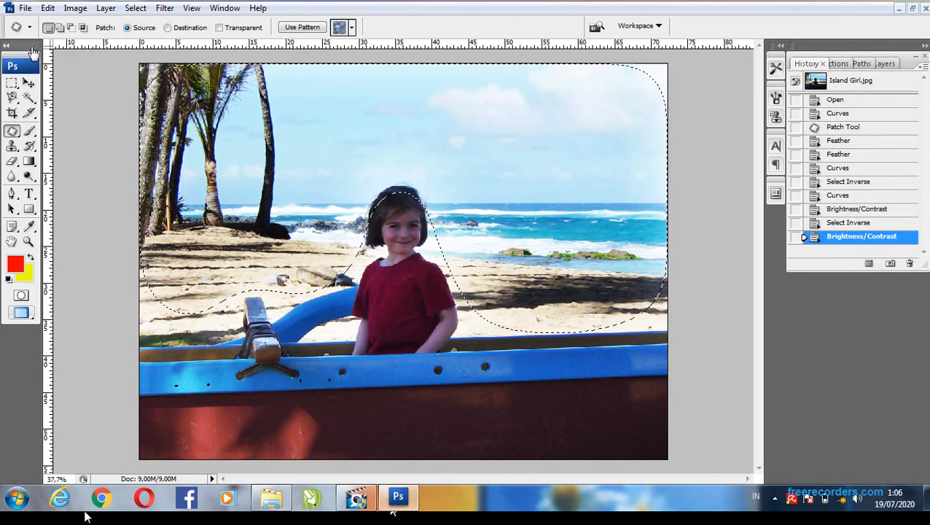
# Shift the background's midtones toward red with a Color Balance level of +30, and deselect.
pyautogui.click(75, 8)
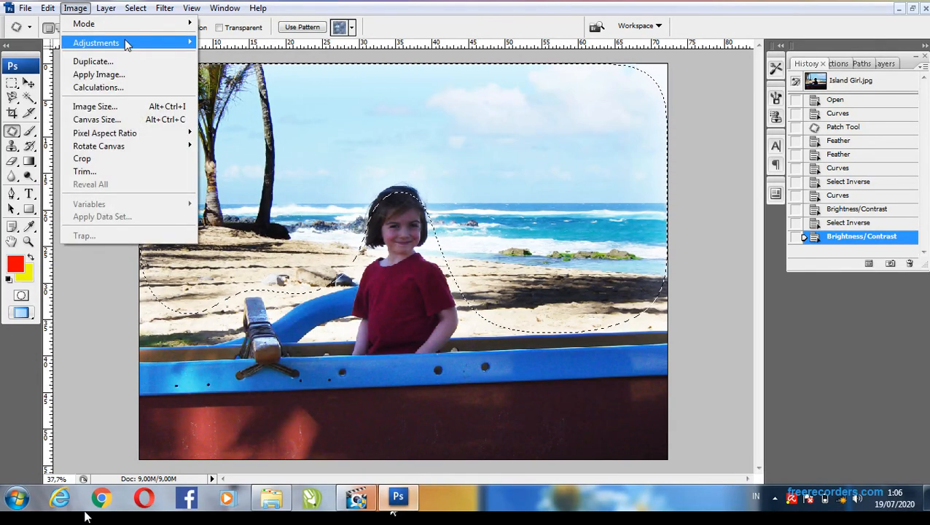
pyautogui.moveTo(125, 42)
pyautogui.click(251, 108)
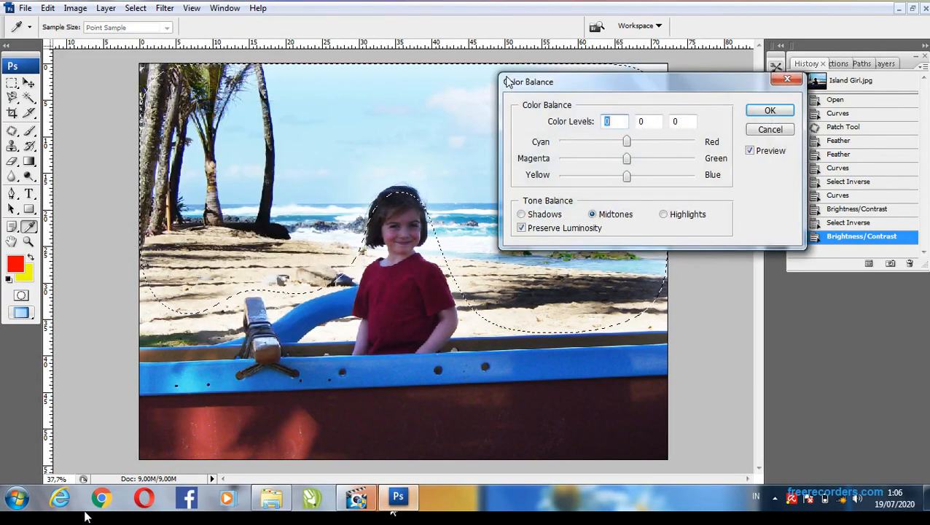
pyautogui.moveTo(626, 143); pyautogui.dragTo(648, 142)
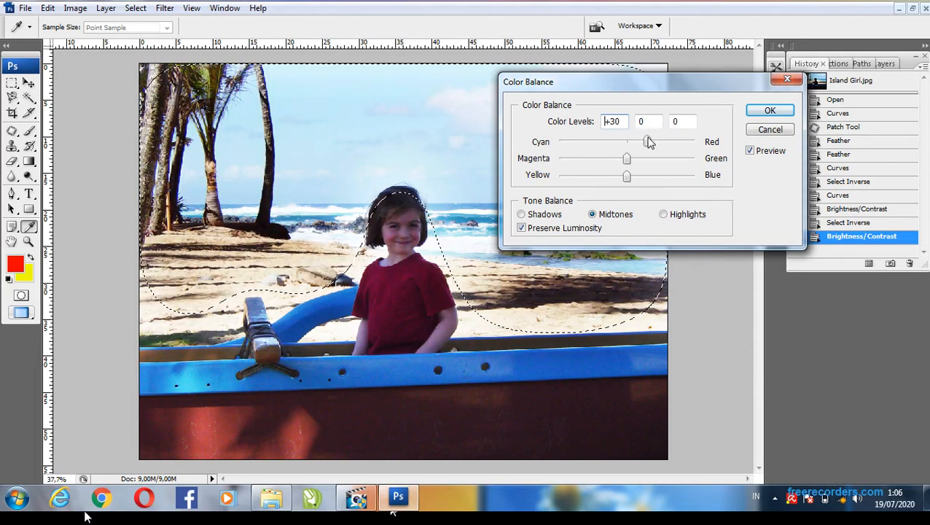
pyautogui.click(770, 110)
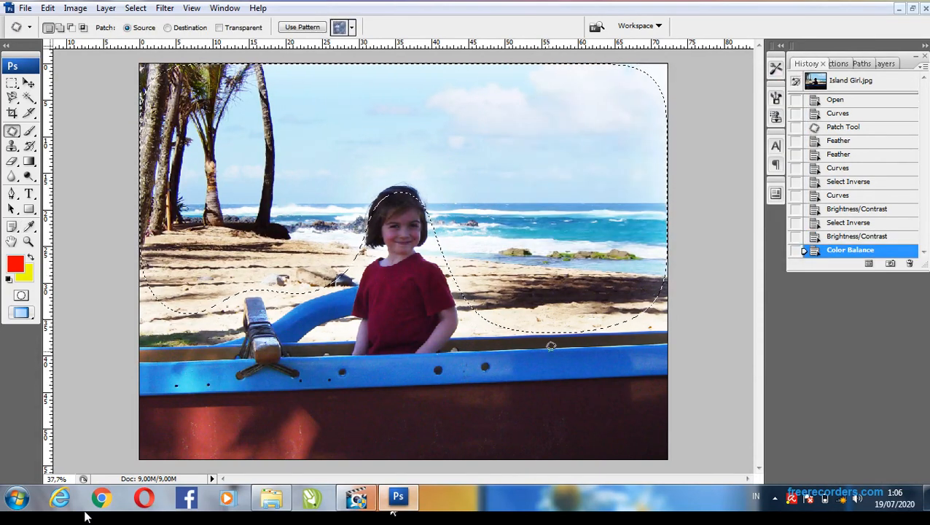
pyautogui.hotkey('ctrl', 'd')
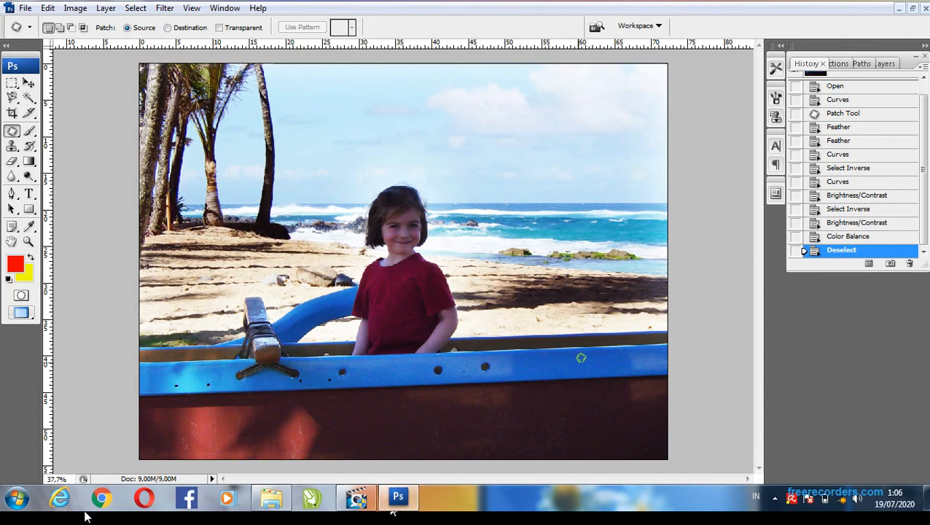
# Outline the dark area at the right end of the boat with the Patch tool, and feather the selection by 100 pixels.
pyautogui.moveTo(570, 346)
pyautogui.mouseDown()
pyautogui.moveTo(509, 452)
pyautogui.moveTo(631, 448)
pyautogui.moveTo(729, 403)
pyautogui.moveTo(656, 344)
pyautogui.moveTo(576, 346)
pyautogui.mouseUp()
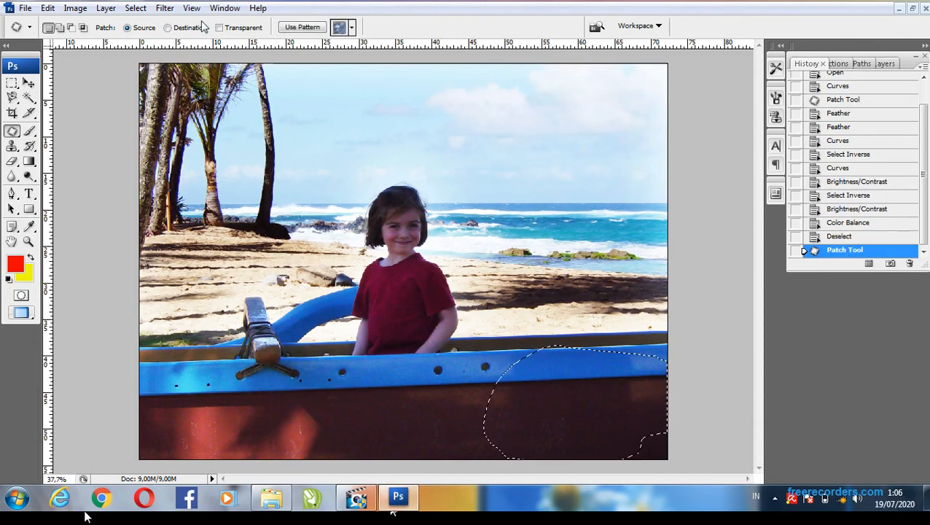
pyautogui.click(135, 8)
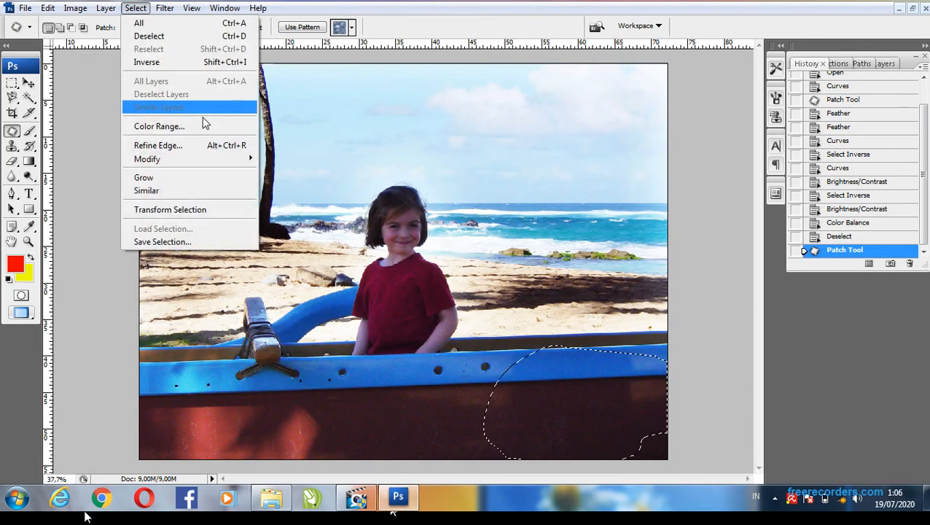
pyautogui.moveTo(239, 159)
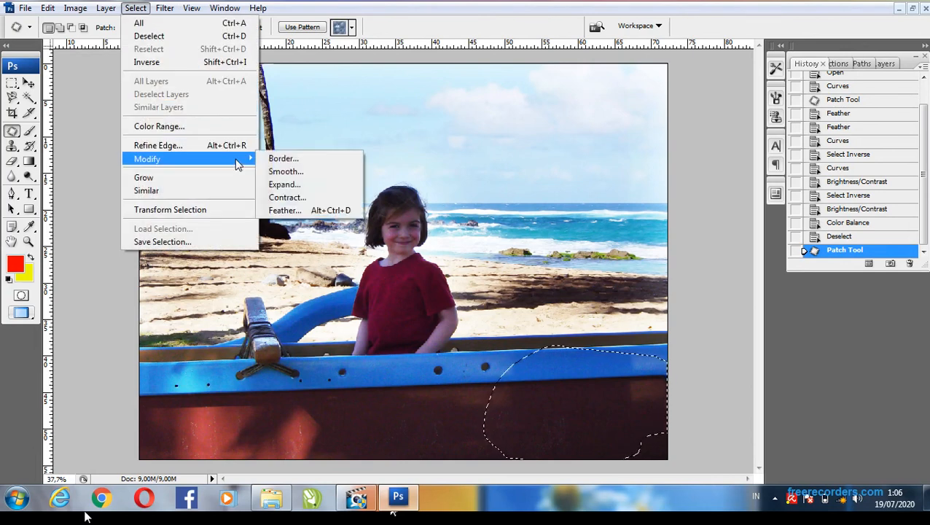
pyautogui.click(321, 211)
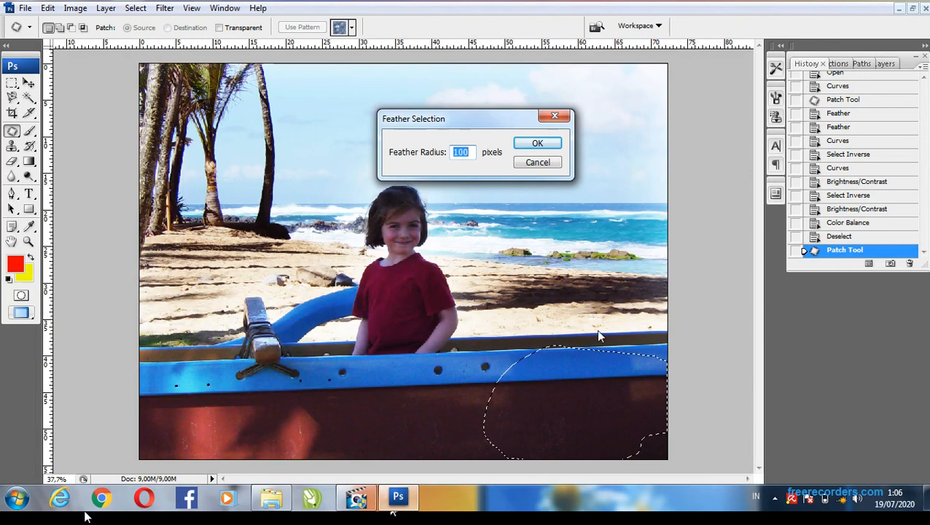
pyautogui.press('Return')
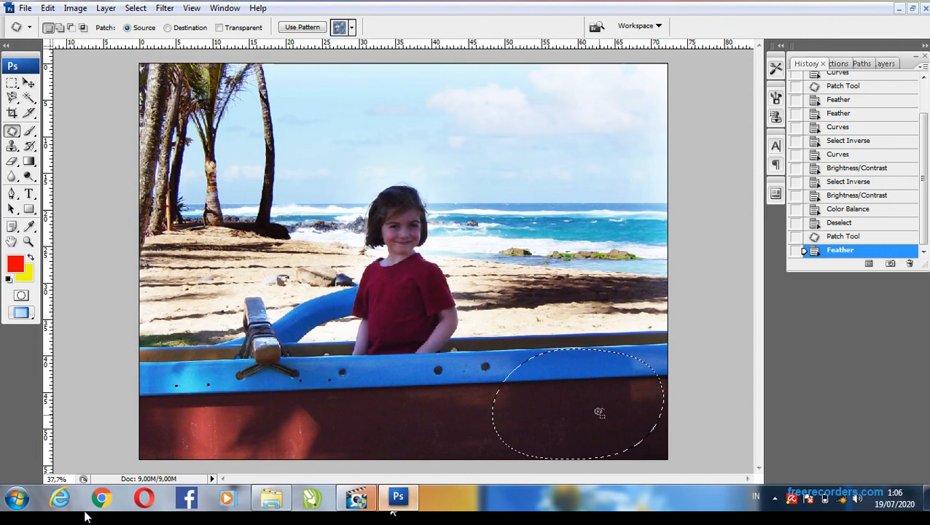
# Brighten the selected boat area with an RGB Curves point at input 118, output 157, and deselect.
pyautogui.press('i')
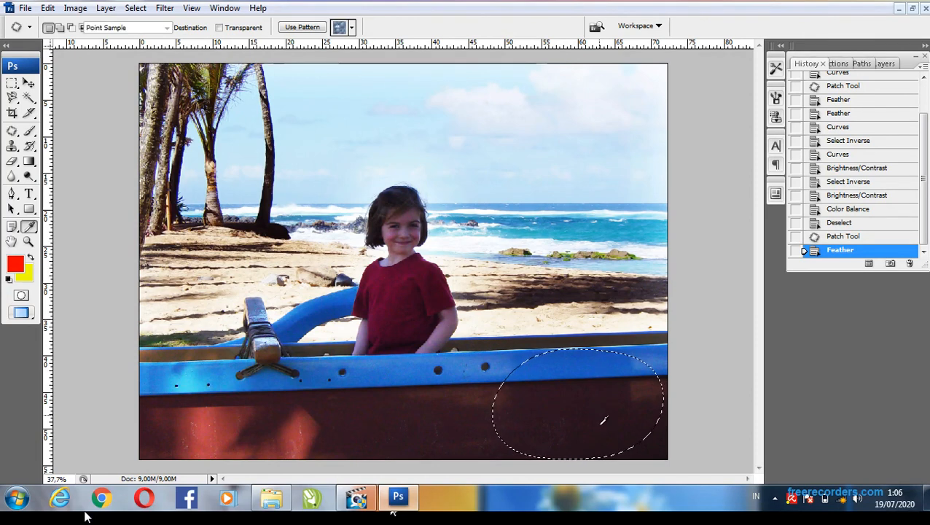
pyautogui.hotkey('ctrl', 'm')
pyautogui.moveTo(688, 72); pyautogui.dragTo(765, 46)
pyautogui.moveTo(735, 191); pyautogui.dragTo(728, 174)
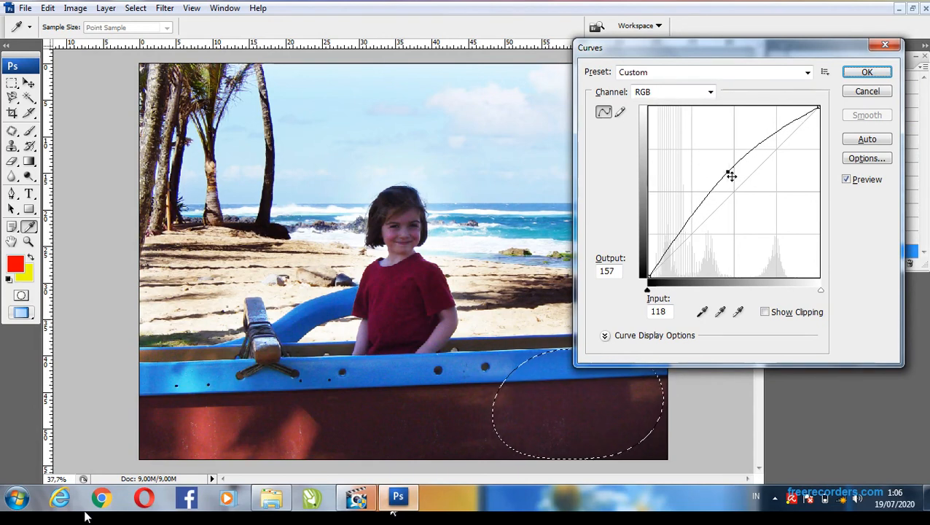
pyautogui.click(865, 72)
pyautogui.hotkey('ctrl', 'd')
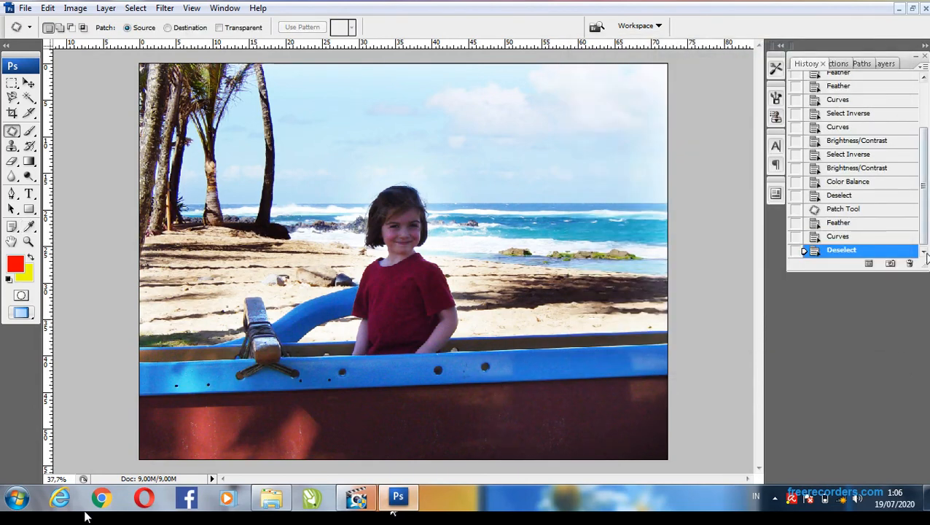
# Enlarge the history list, and compare the original Island Girl.jpg snapshot with the latest deselected state.
pyautogui.moveTo(927, 270); pyautogui.dragTo(927, 391)
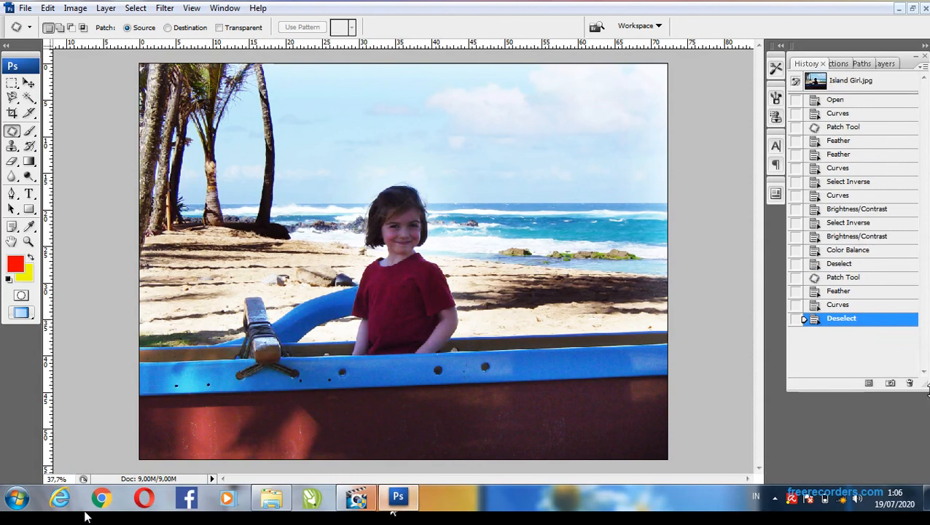
pyautogui.click(852, 84)
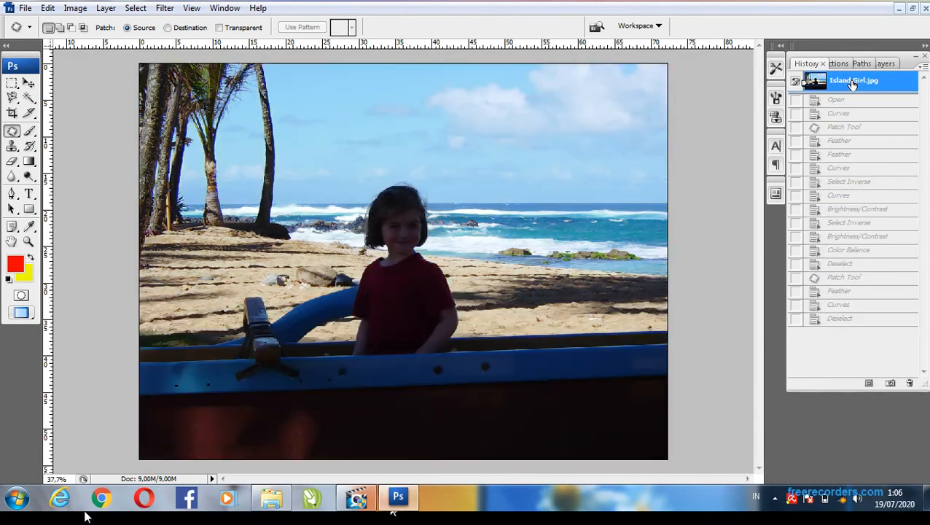
pyautogui.click(844, 321)
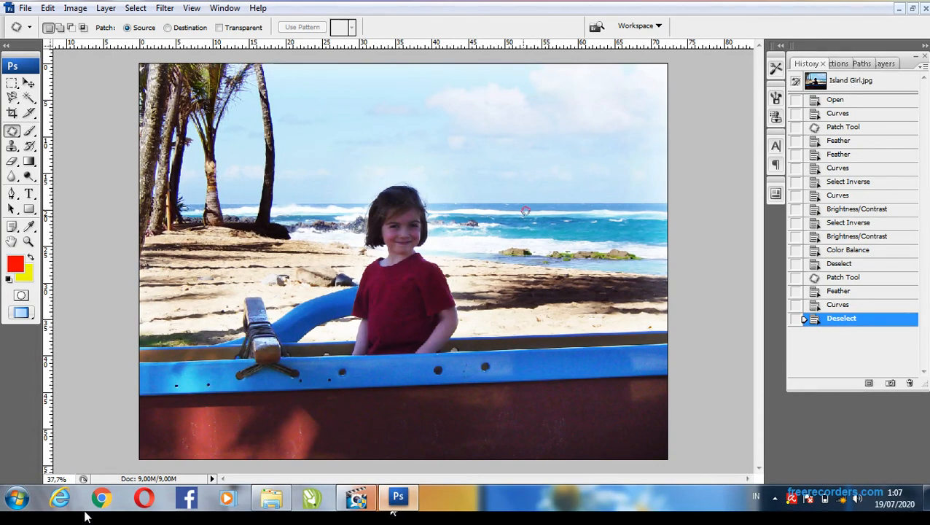
# Apply Brightness/Contrast to the whole photo with brightness about -20 and contrast +13.
pyautogui.click(75, 9)
pyautogui.moveTo(131, 42)
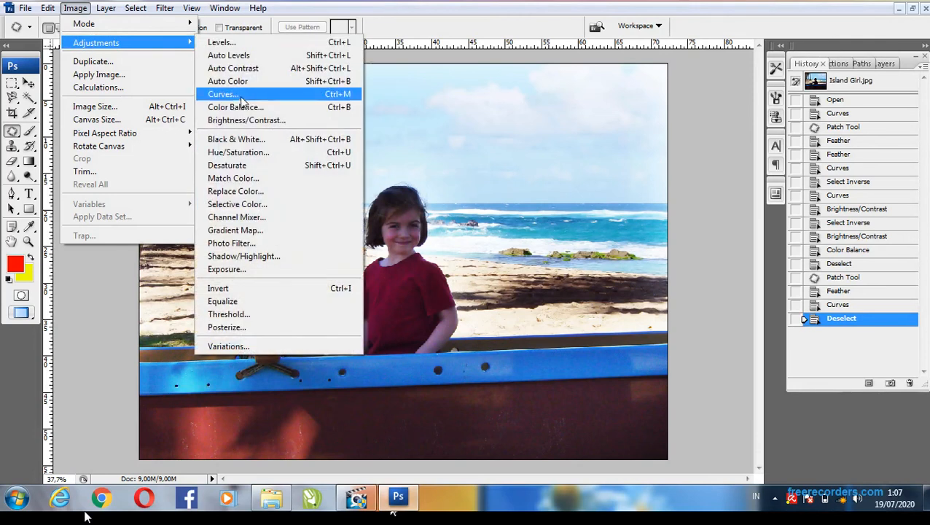
pyautogui.click(255, 127)
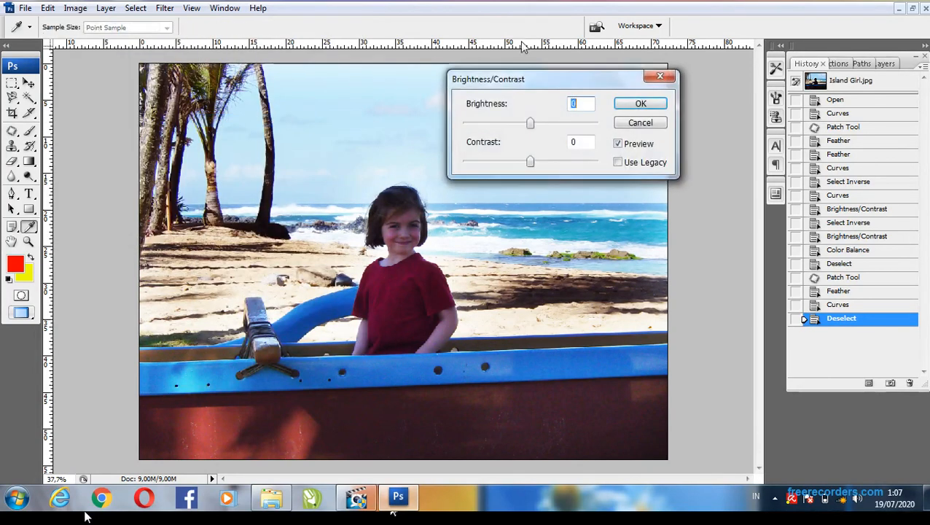
pyautogui.moveTo(530, 123); pyautogui.dragTo(521, 123)
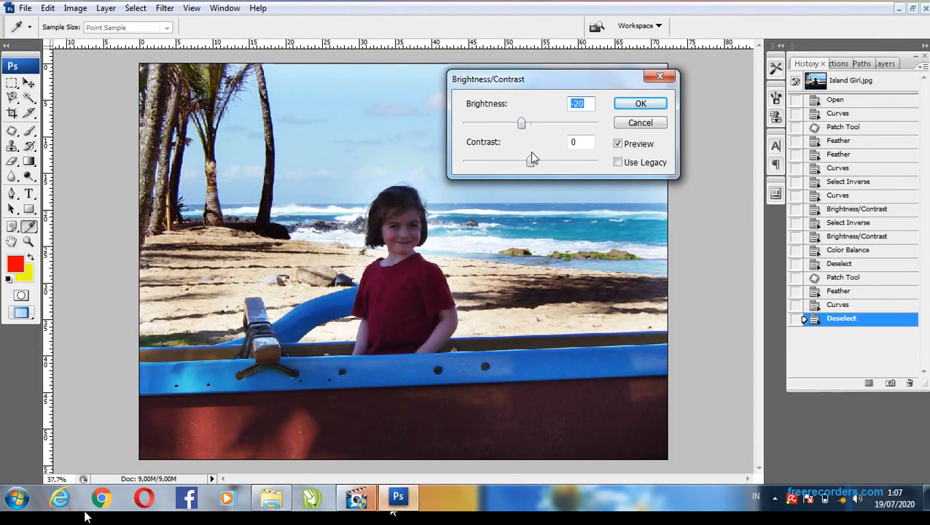
pyautogui.moveTo(529, 161)
pyautogui.mouseDown()
pyautogui.moveTo(518, 162)
pyautogui.moveTo(540, 165)
pyautogui.mouseUp()
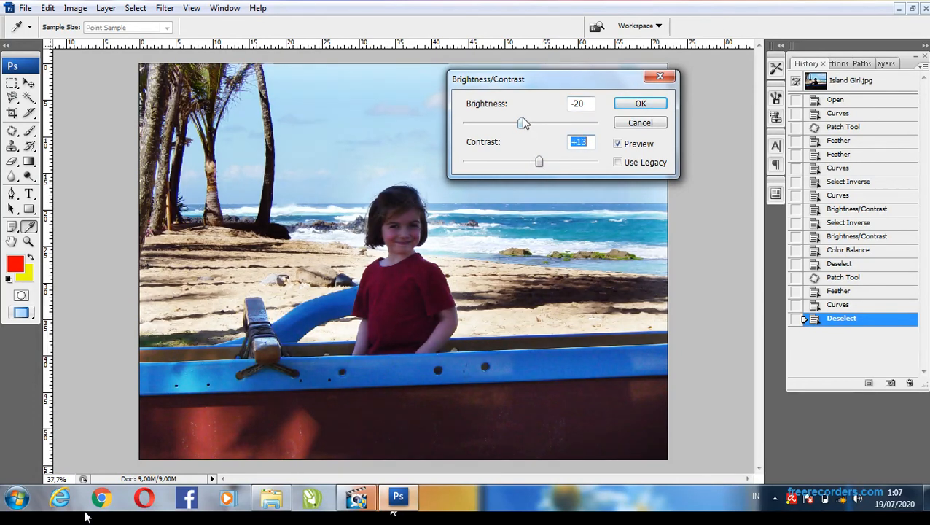
pyautogui.moveTo(523, 122); pyautogui.dragTo(522, 128)
pyautogui.click(631, 102)
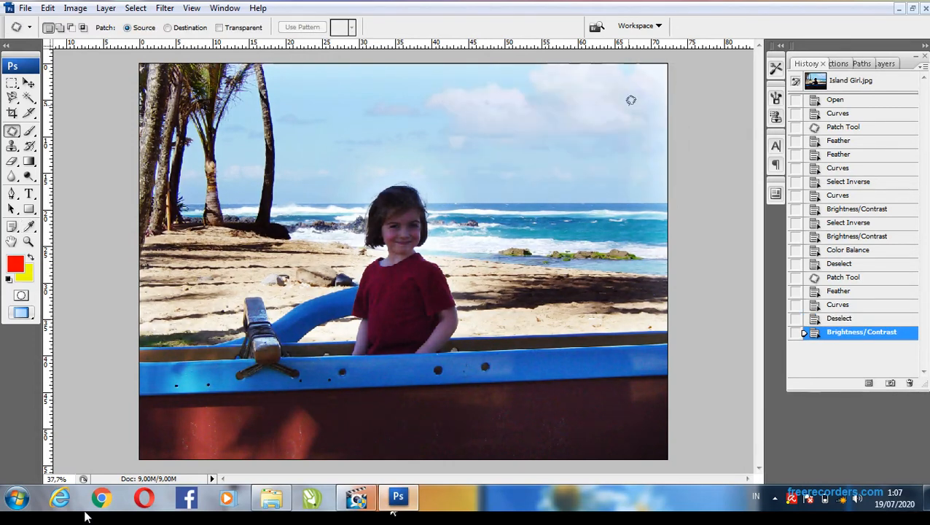
# Brighten the whole photo slightly with an RGB Curves point at input 125, output 133.
pyautogui.hotkey('ctrl', 'm')
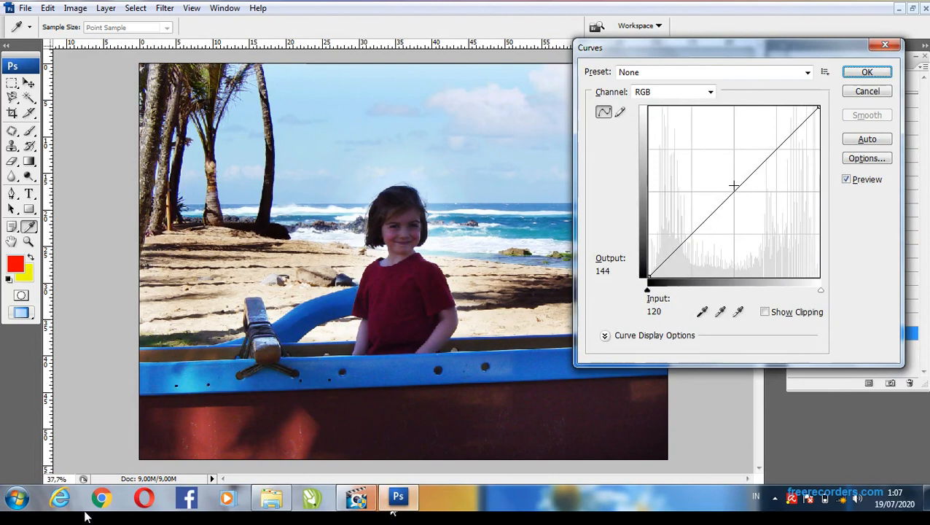
pyautogui.moveTo(735, 189); pyautogui.dragTo(736, 191)
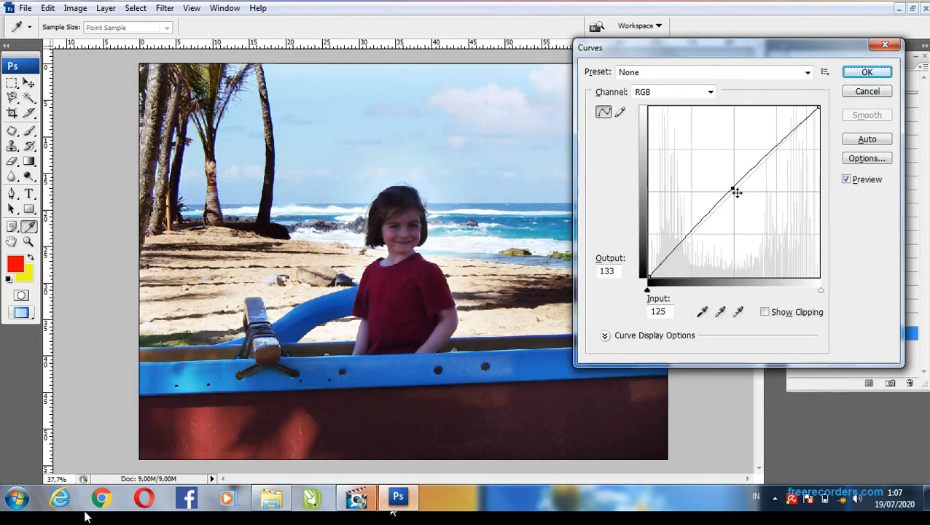
pyautogui.click(850, 77)
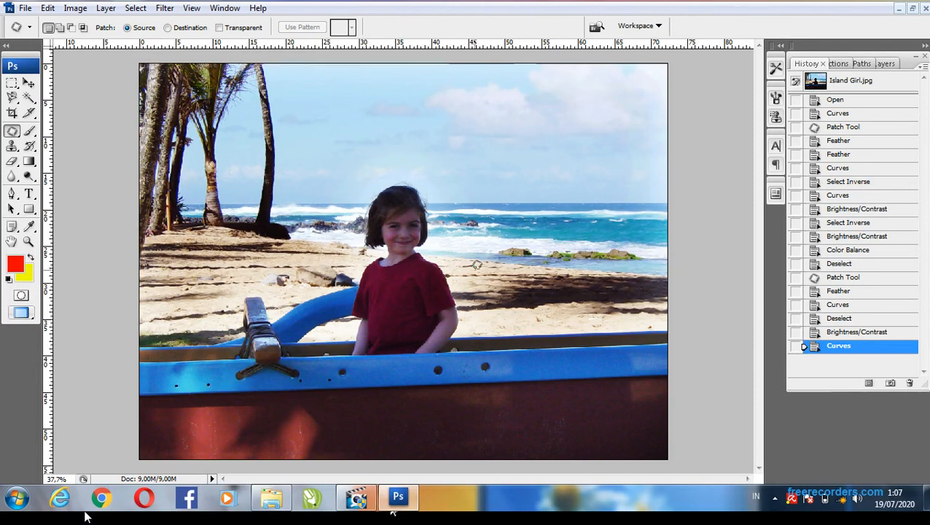
# Compare the original Island Girl.jpg snapshot twice with the final Curves state, ending on the edited photo.
pyautogui.click(861, 86)
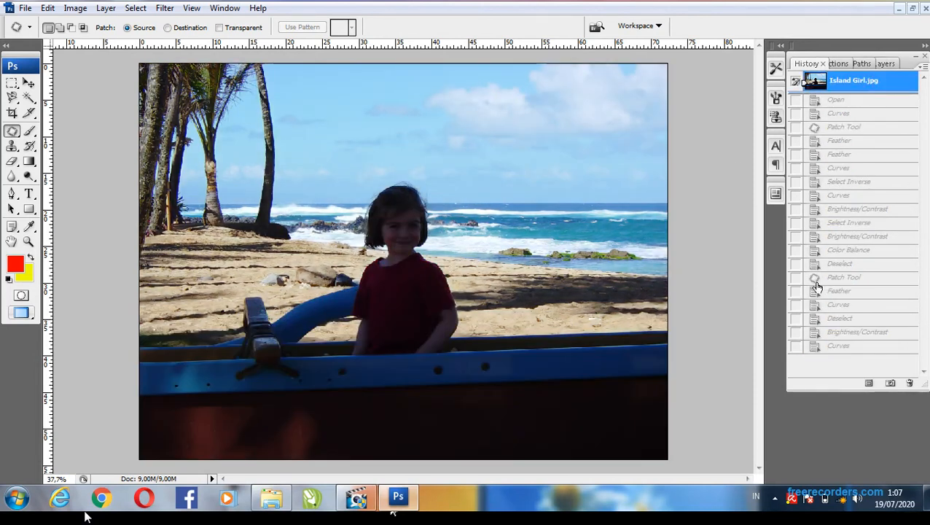
pyautogui.click(839, 347)
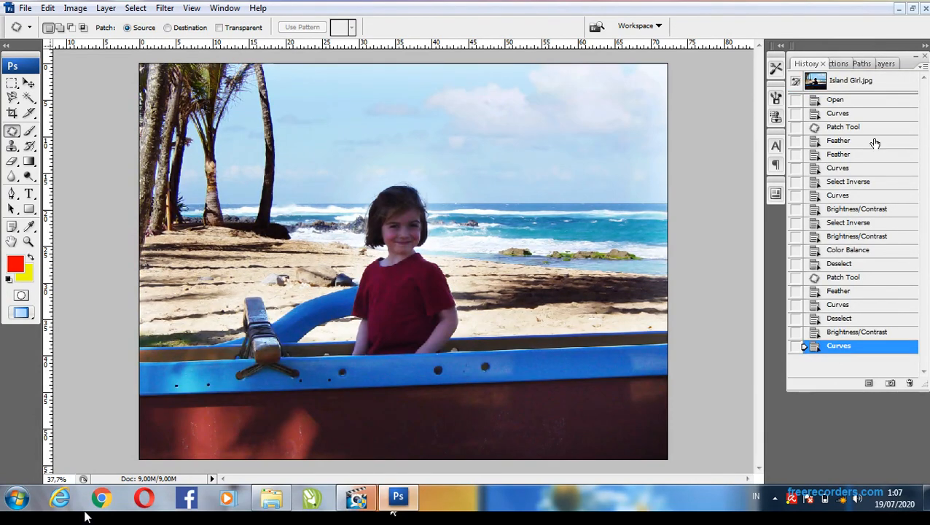
pyautogui.click(862, 82)
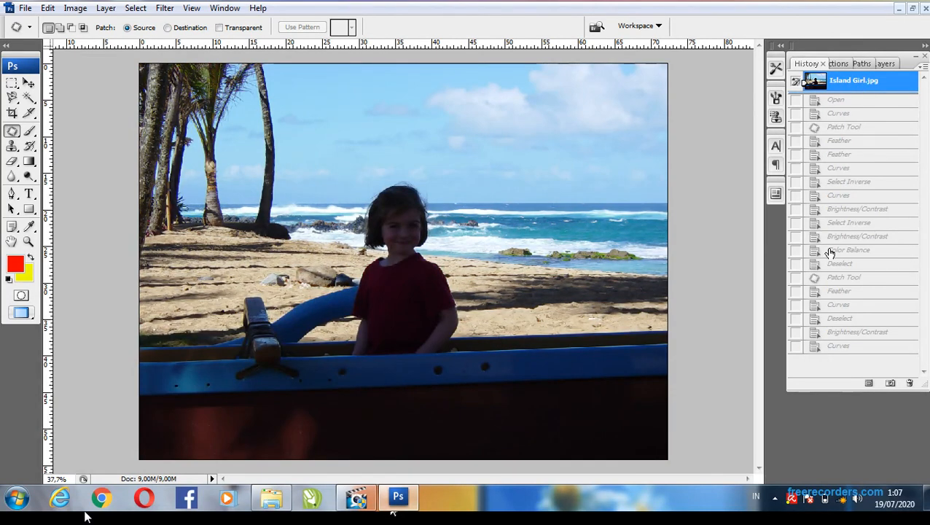
pyautogui.click(838, 348)
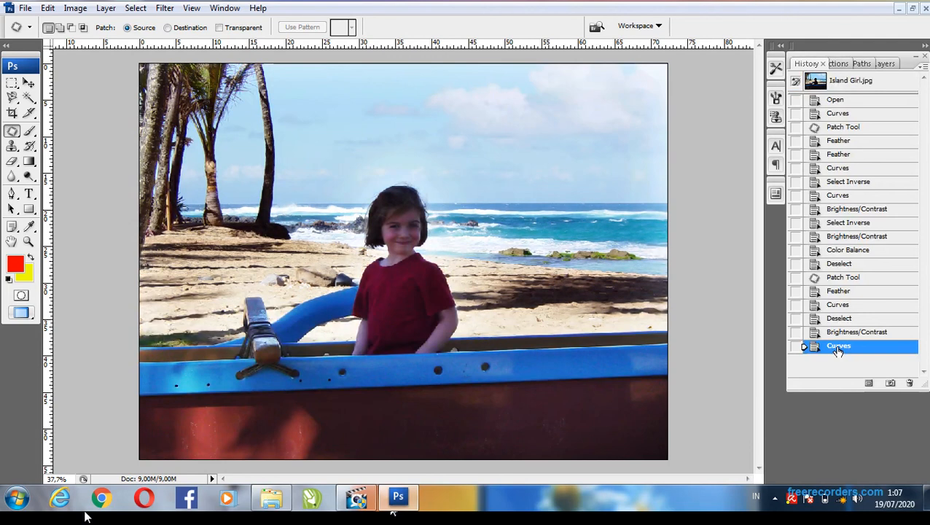